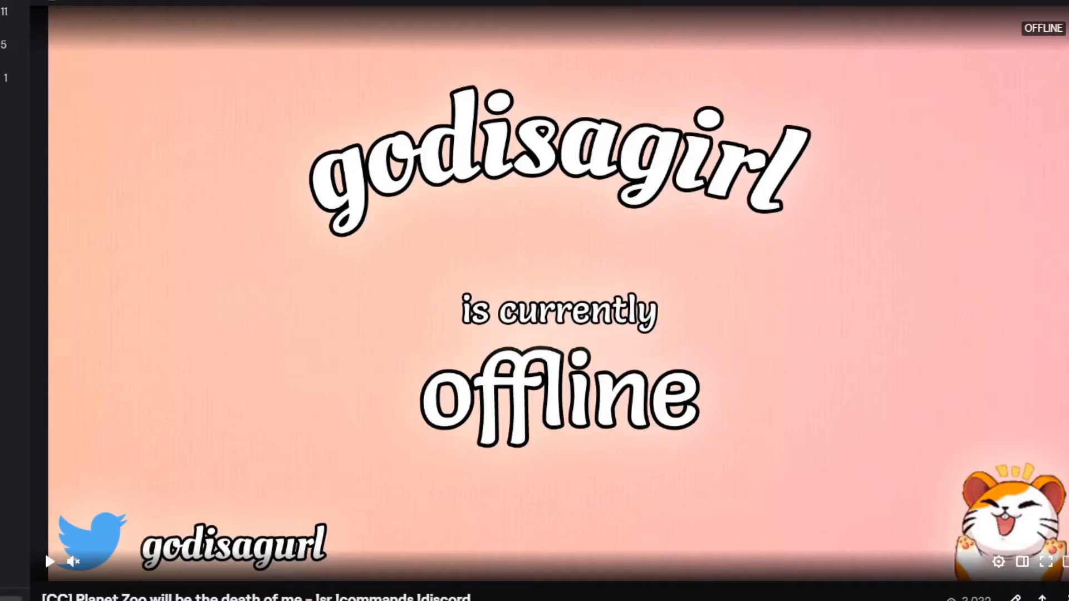
Look over the Twitch channel page, from the offline banner to the info panels below it
scroll(410, 108, down, 15)
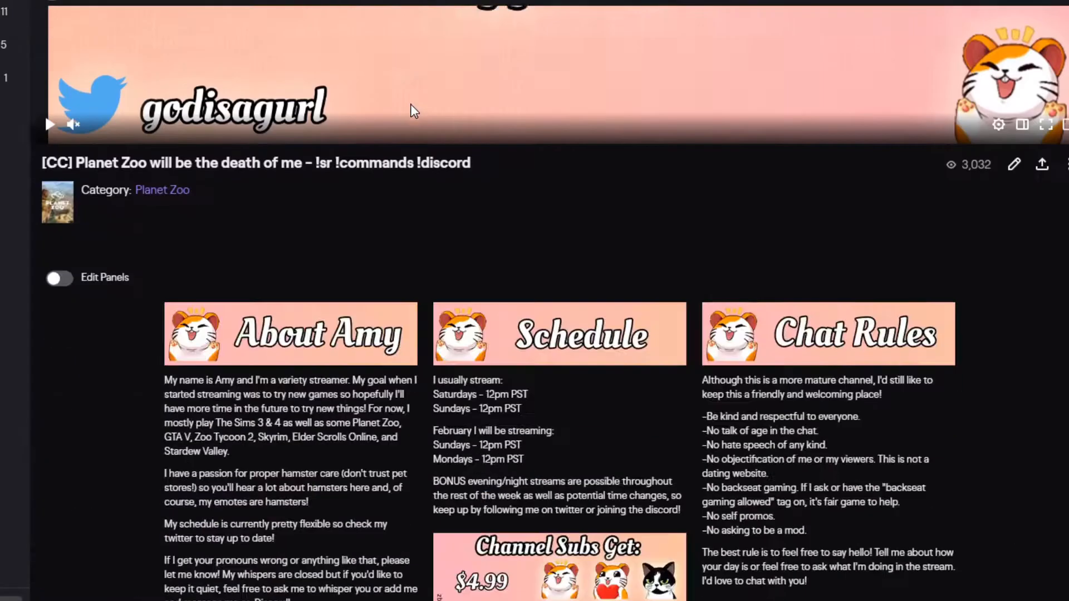
scroll(284, 318, up, 7)
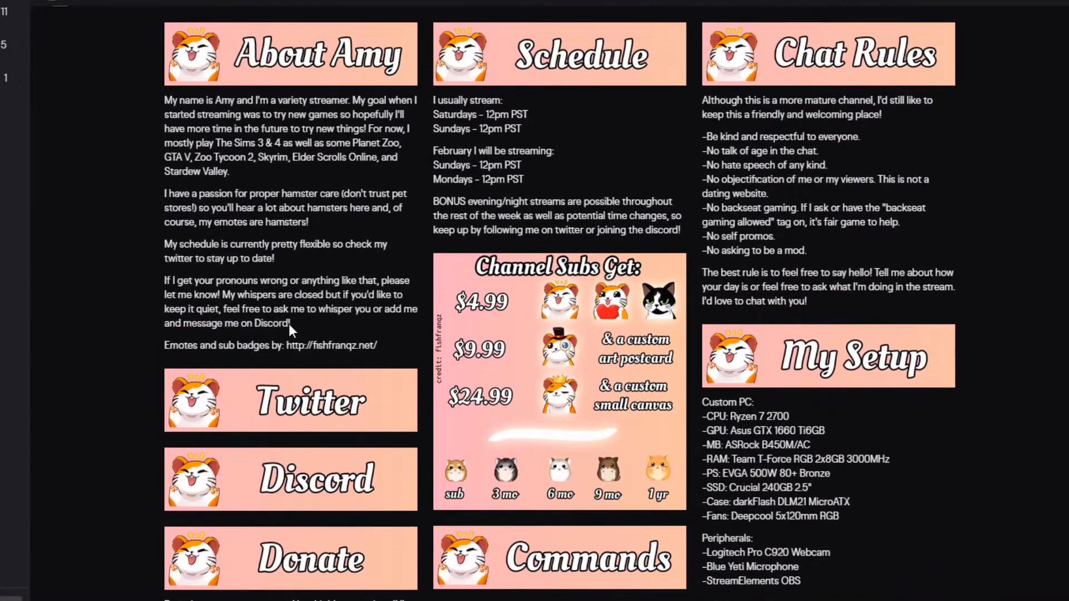
scroll(256, 396, up, 5)
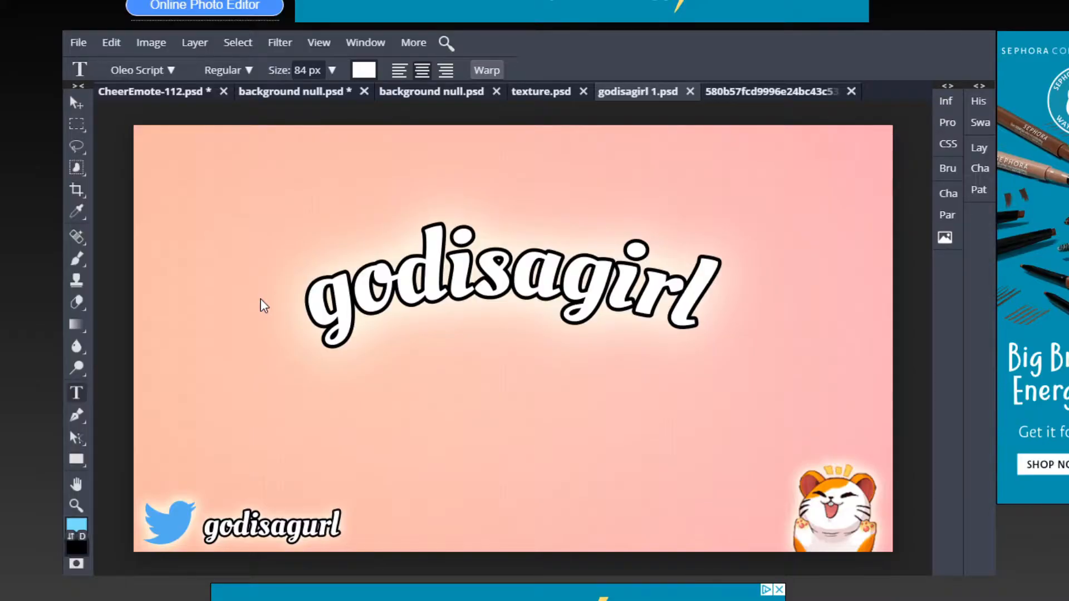
Review the open source documents: the gradient background, Twitter logo, hamster emote and finished godisagirl 1.psd banner
click(550, 92)
click(454, 93)
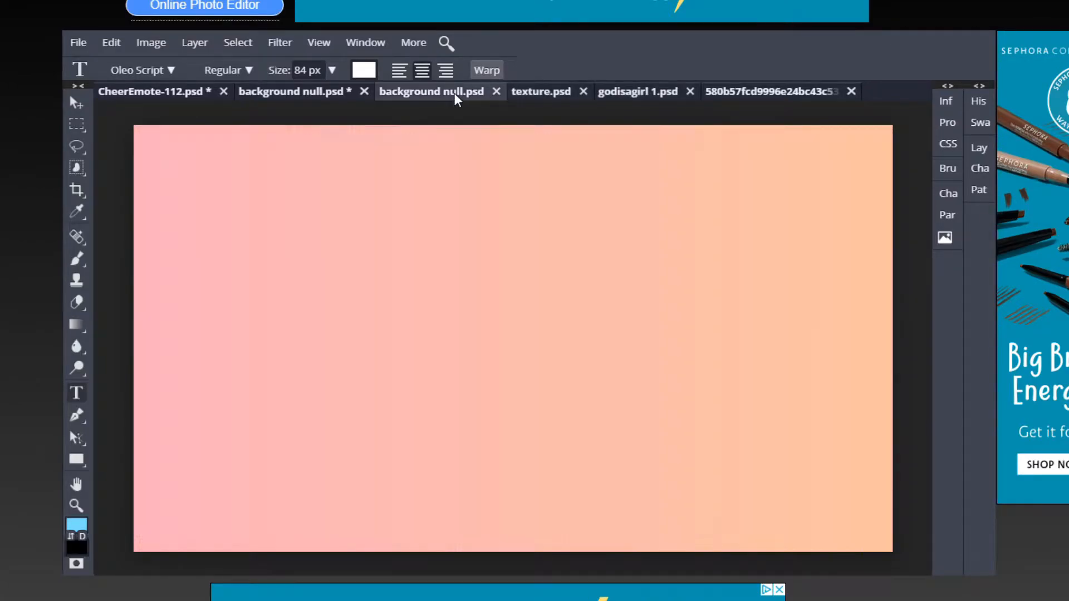
click(763, 93)
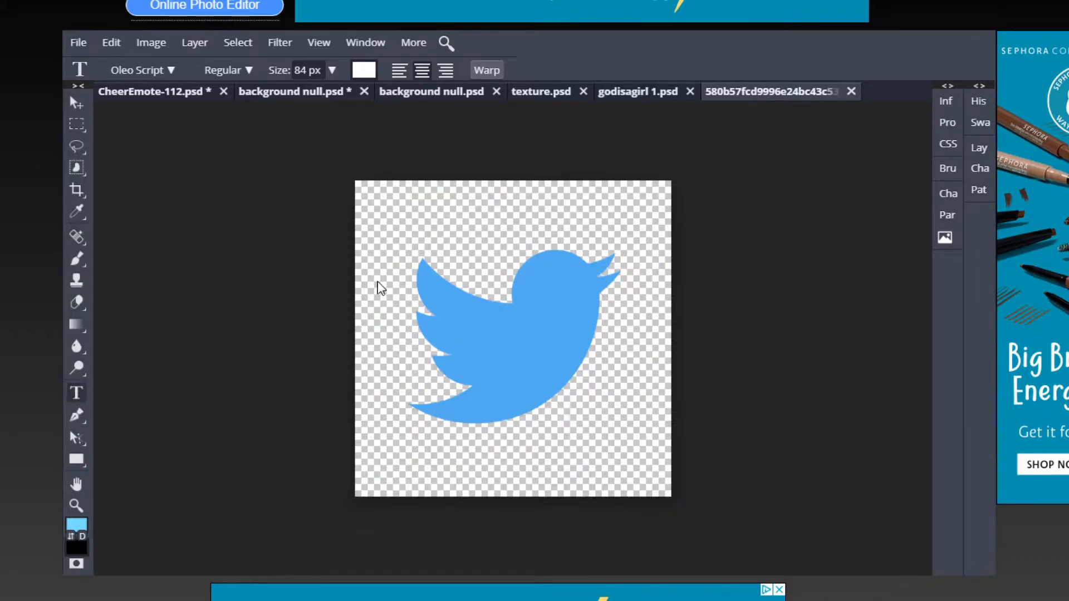
click(173, 96)
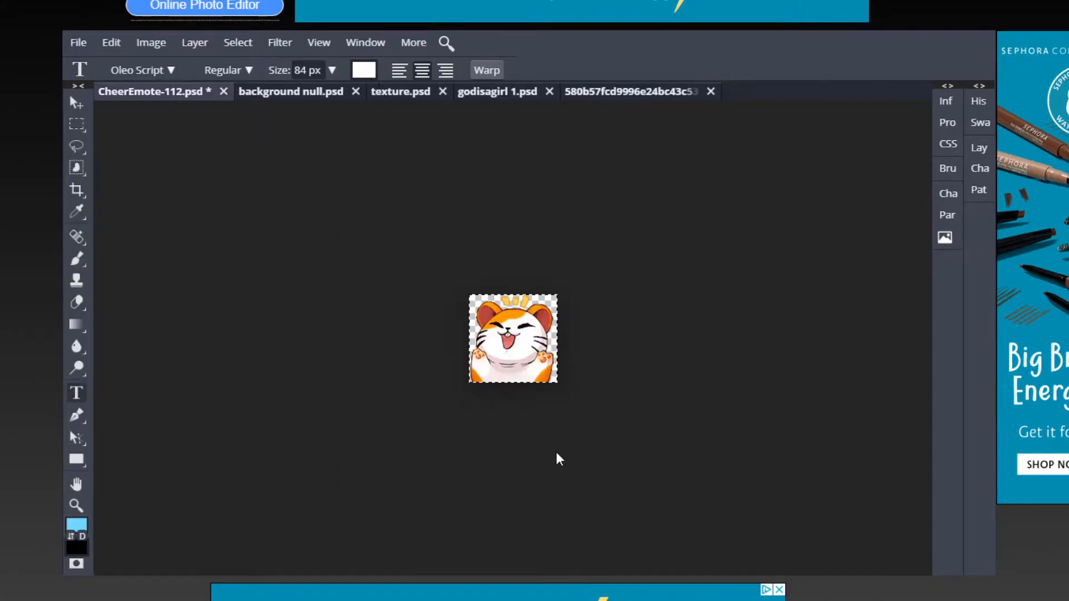
click(502, 92)
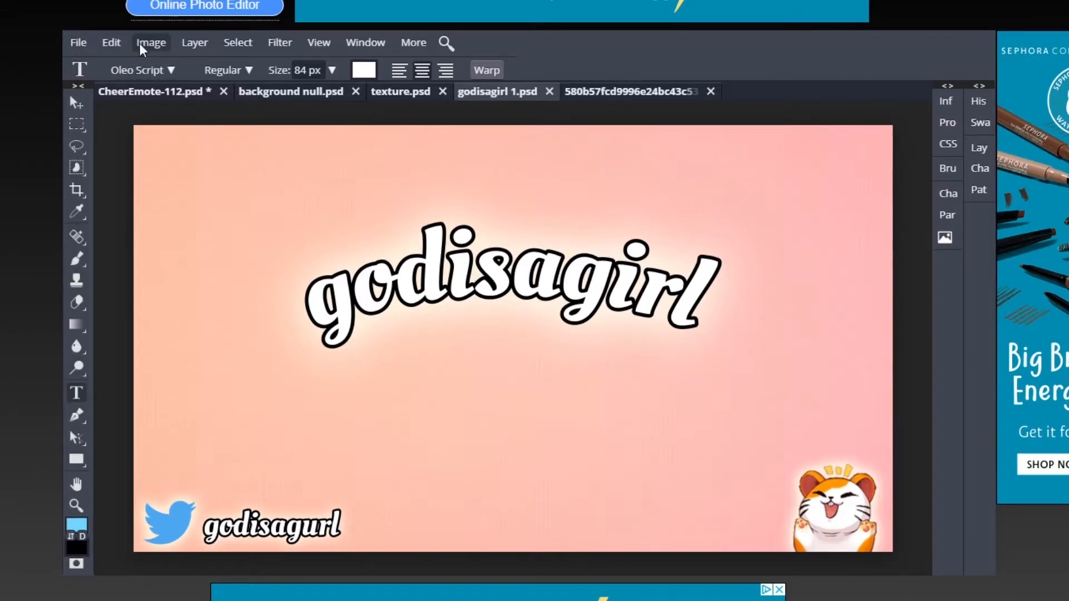
Start a new project and name it "background draft"
click(72, 49)
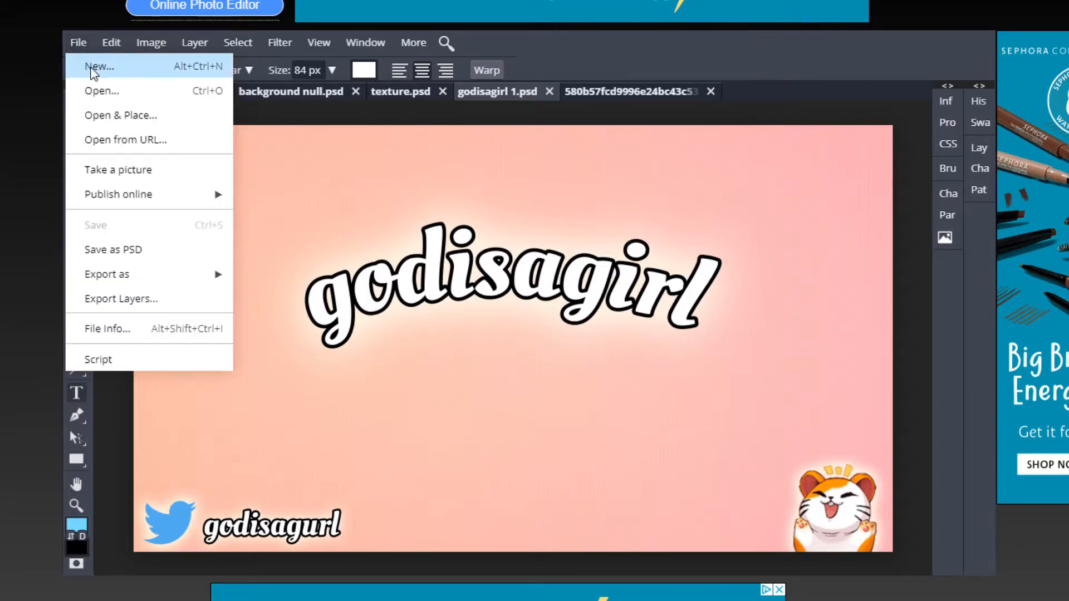
click(97, 70)
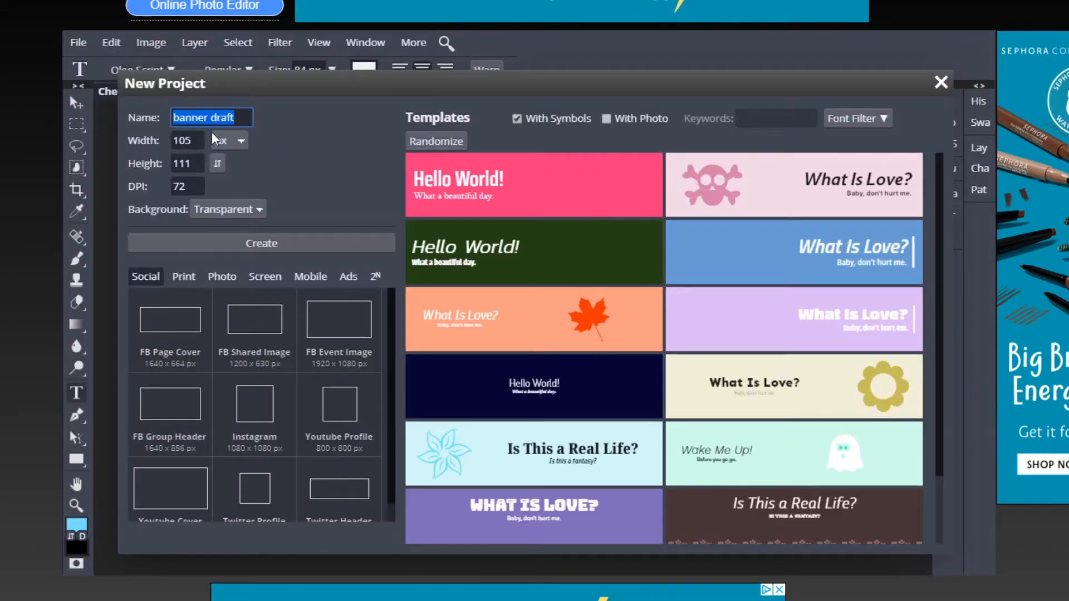
text(backg5rou)
key(BackSpace)
key(BackSpace)
key(BackSpace)
text(round draft)
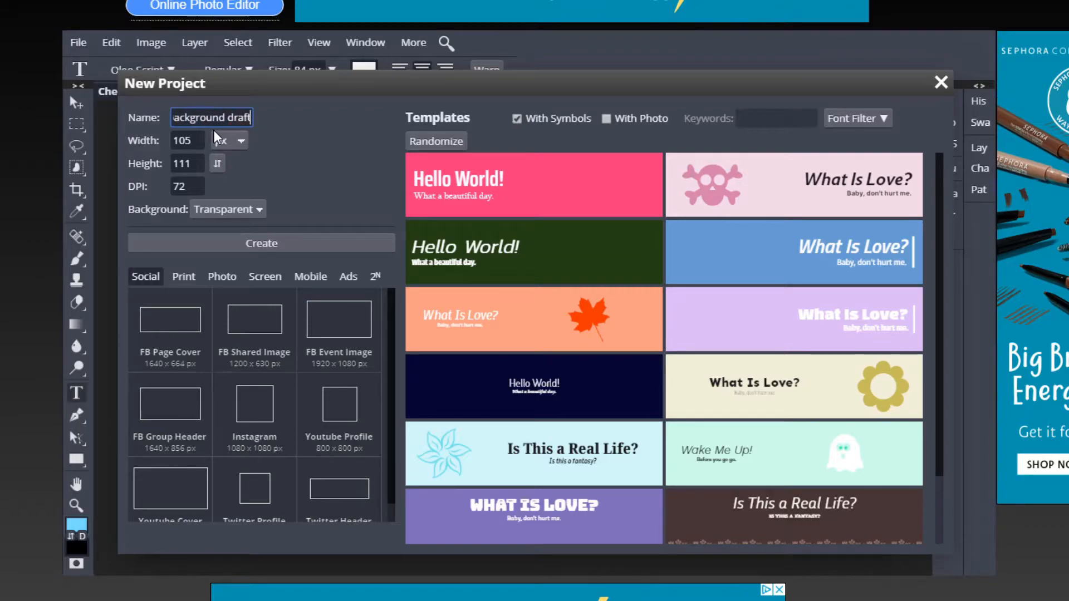
click(281, 129)
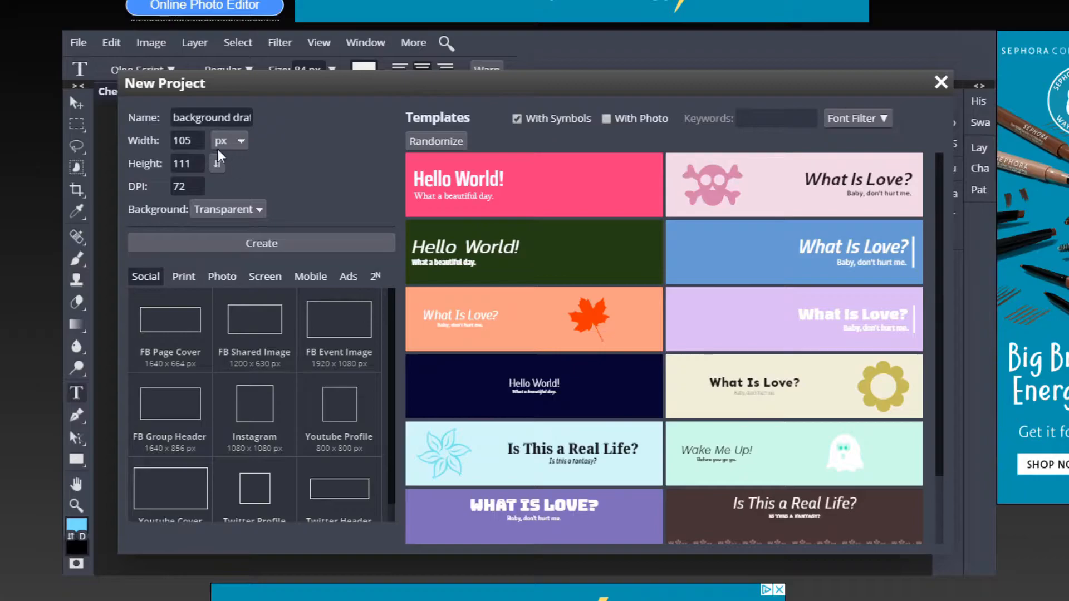
Set the new project to 1920 px wide and 1080 px high, and create it with a transparent background
click(187, 142)
text(1920)
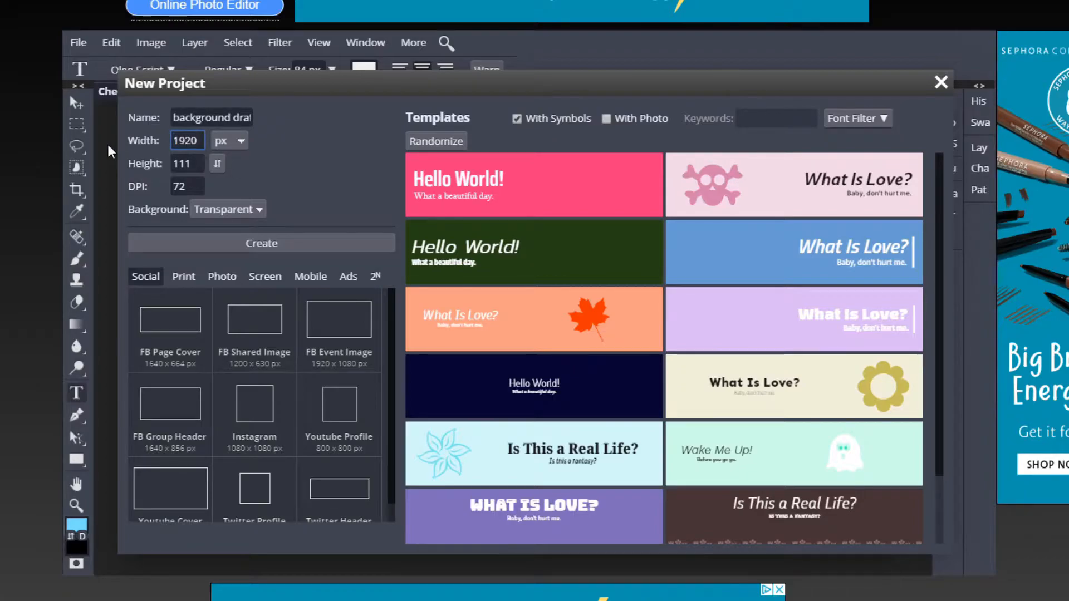
key(Tab)
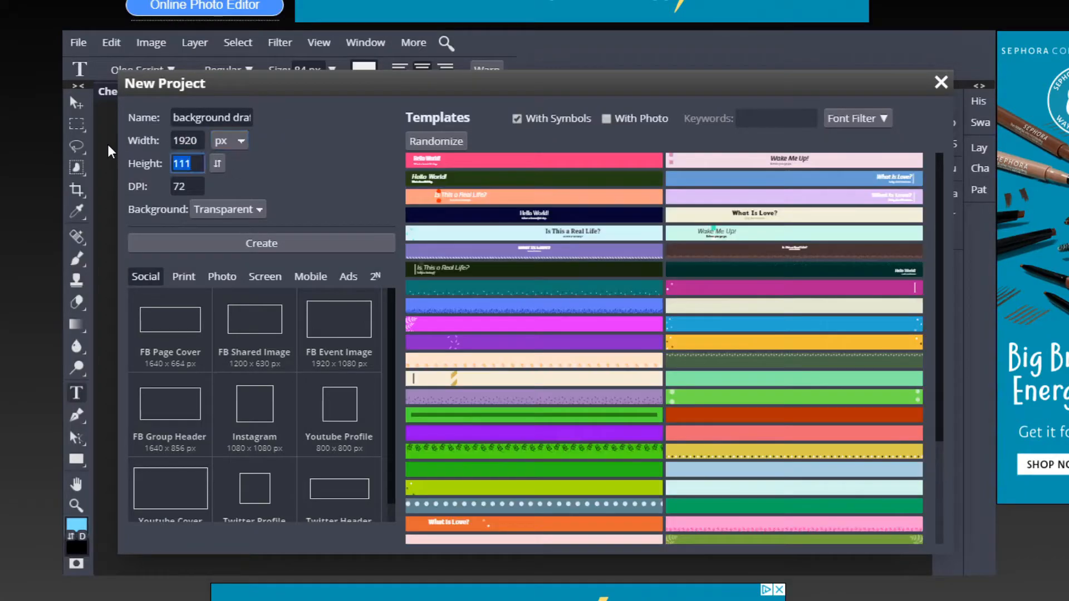
text(1080)
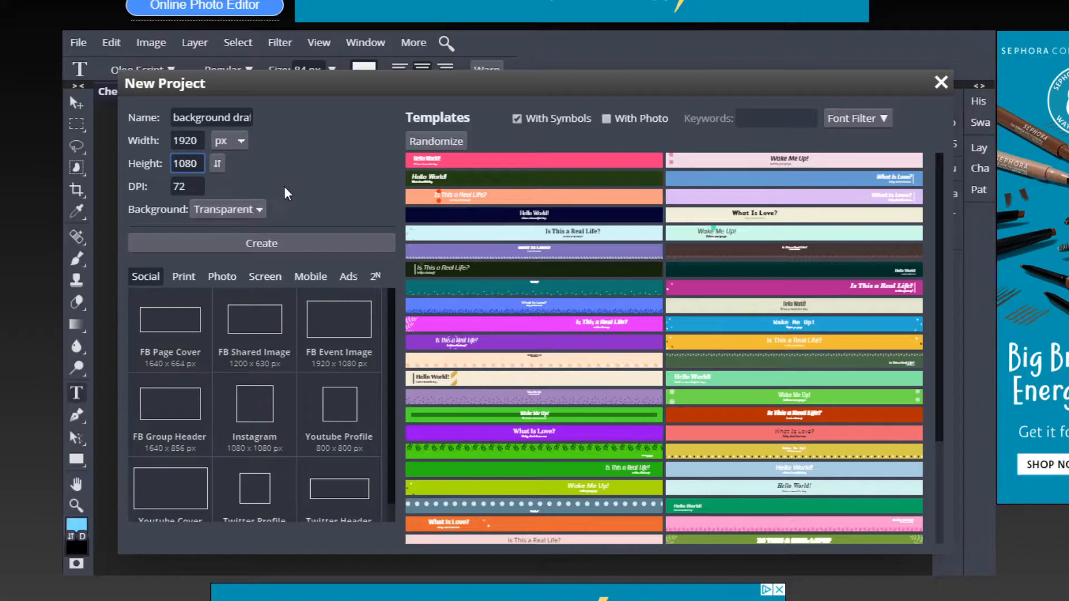
click(325, 248)
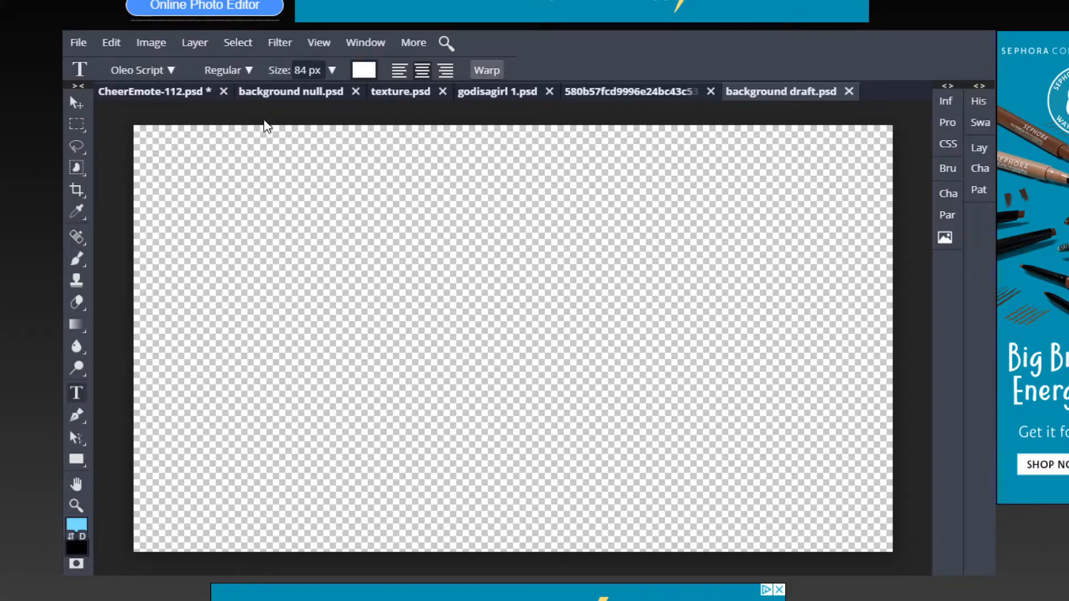
Compare background null.psd with the blank draft, and examine the layer stack of godisagirl 1.psd
click(282, 101)
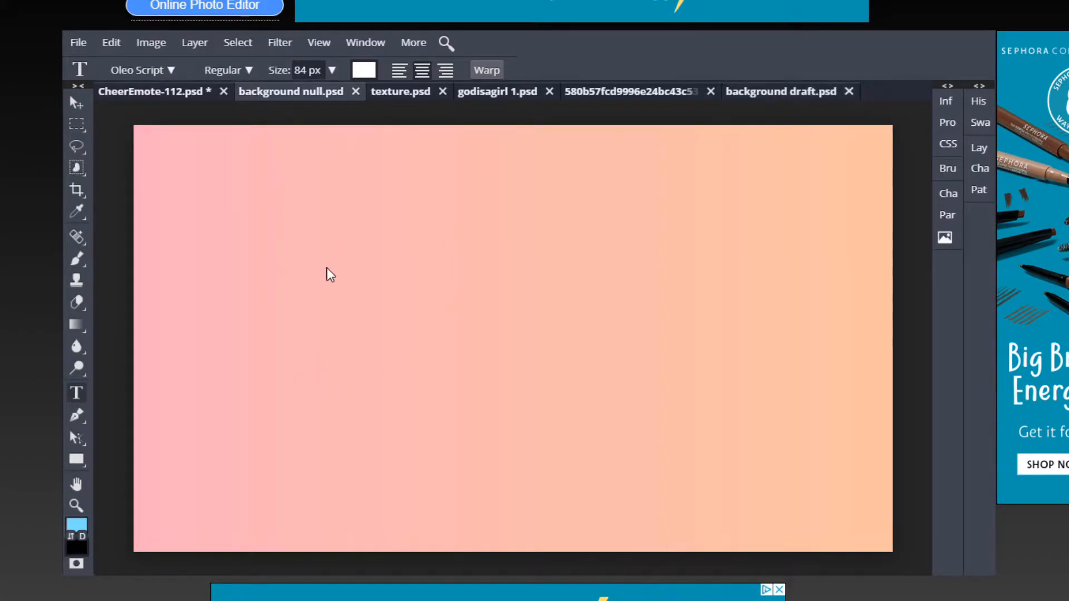
click(802, 96)
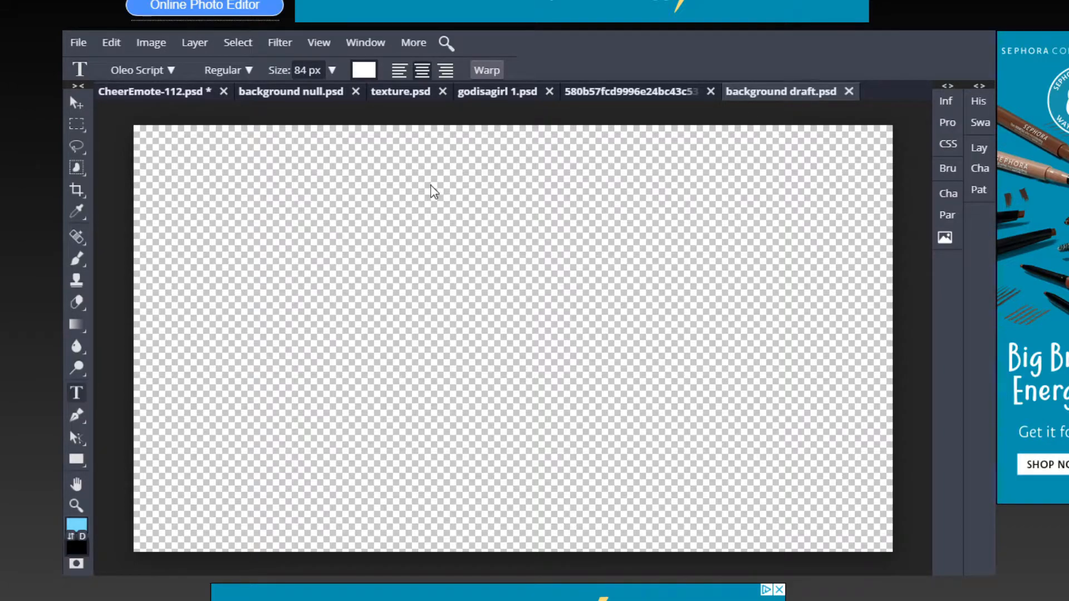
click(489, 93)
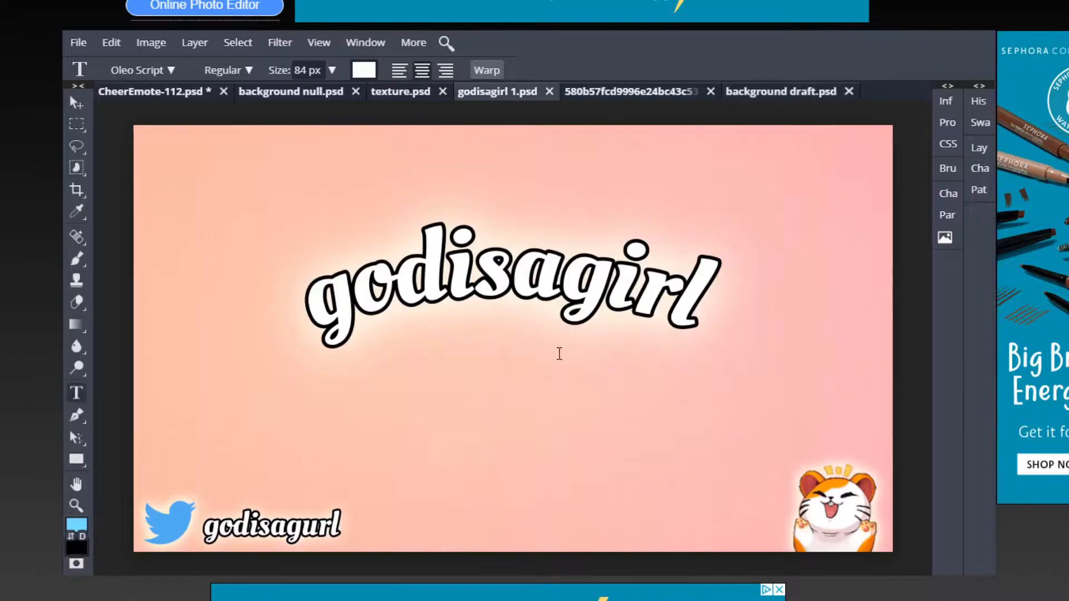
click(979, 149)
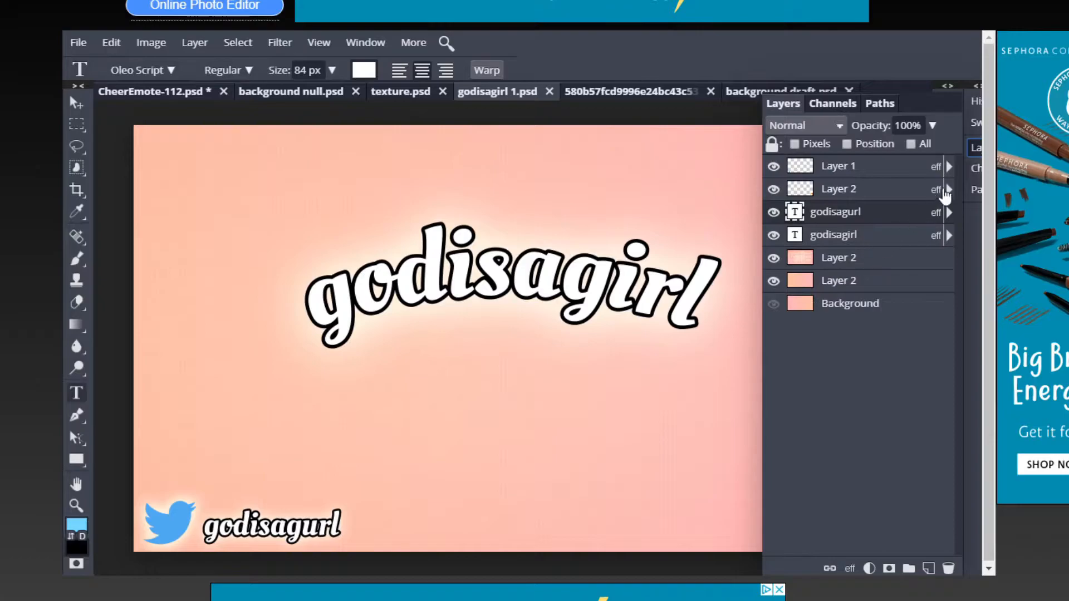
click(974, 147)
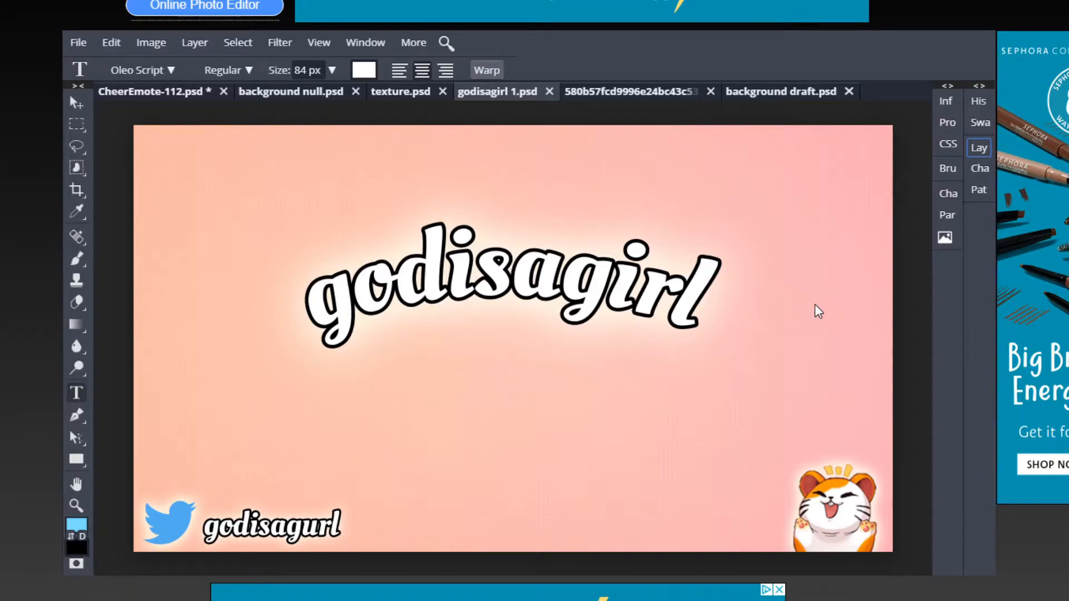
Check the image size of the gradient in background null.psd
click(315, 96)
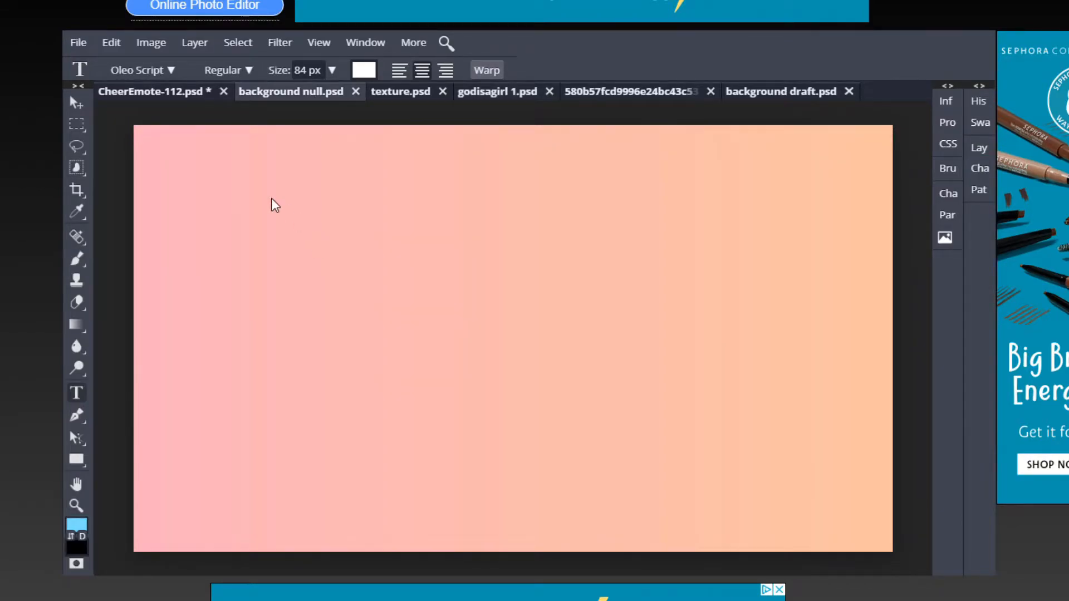
click(164, 42)
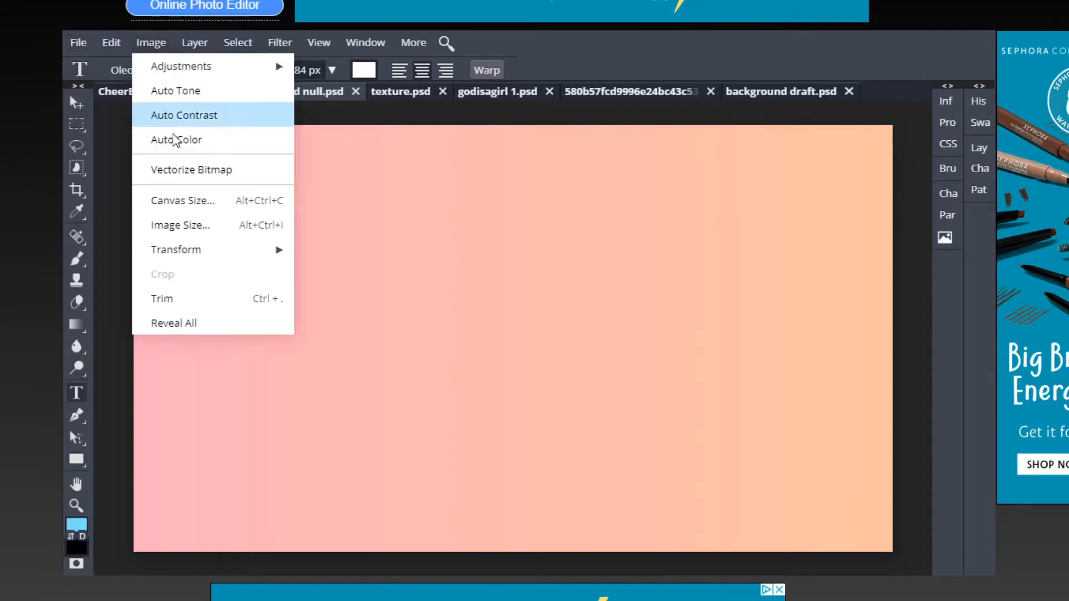
click(202, 228)
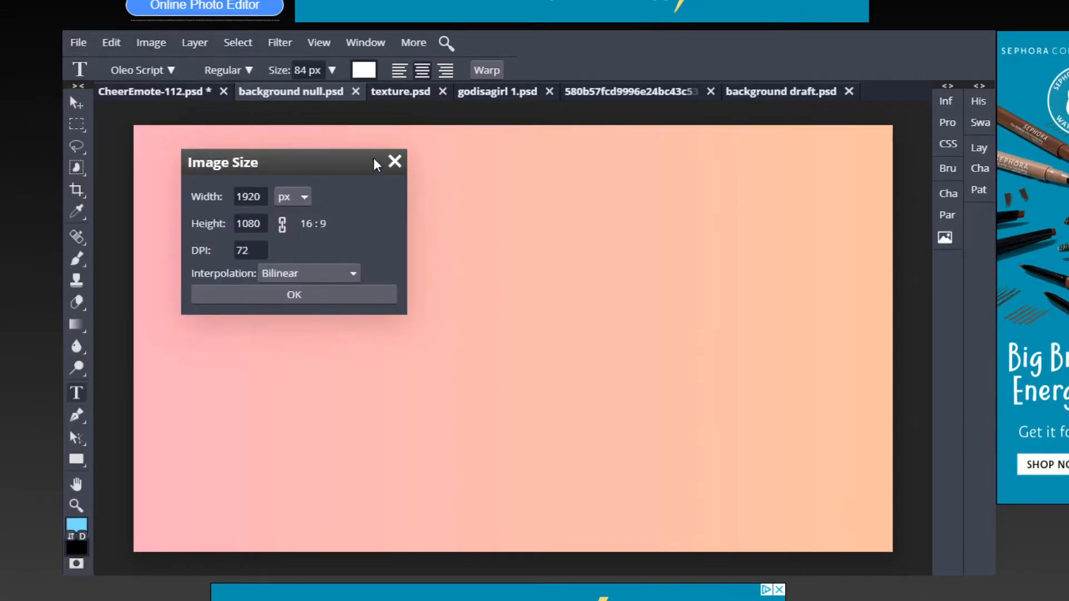
click(395, 161)
Flip the gradient image in background null.psd horizontally
click(165, 46)
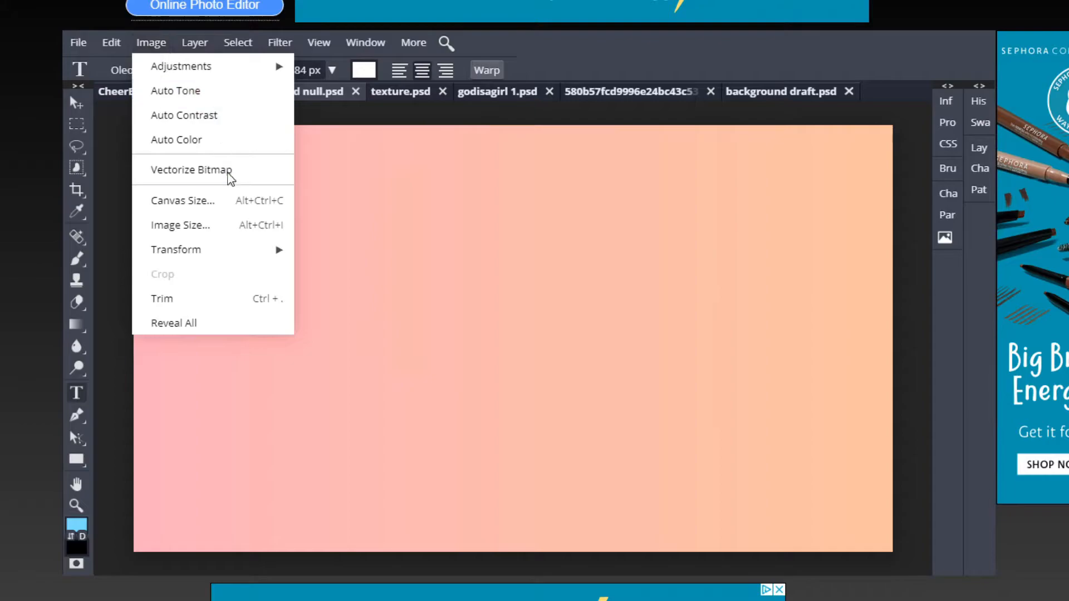
mouse_move(229, 248)
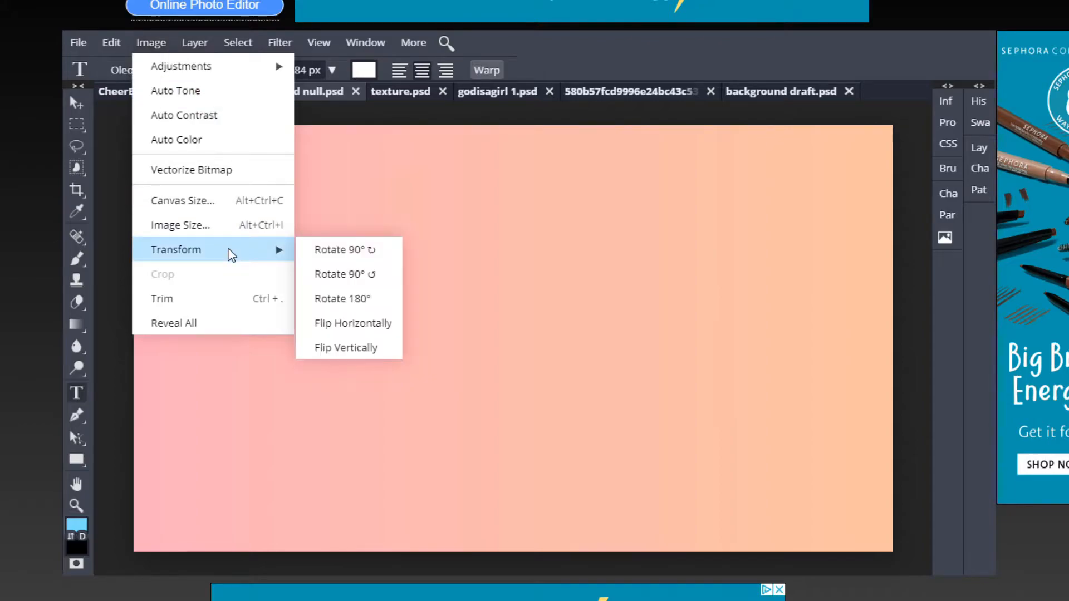
click(358, 331)
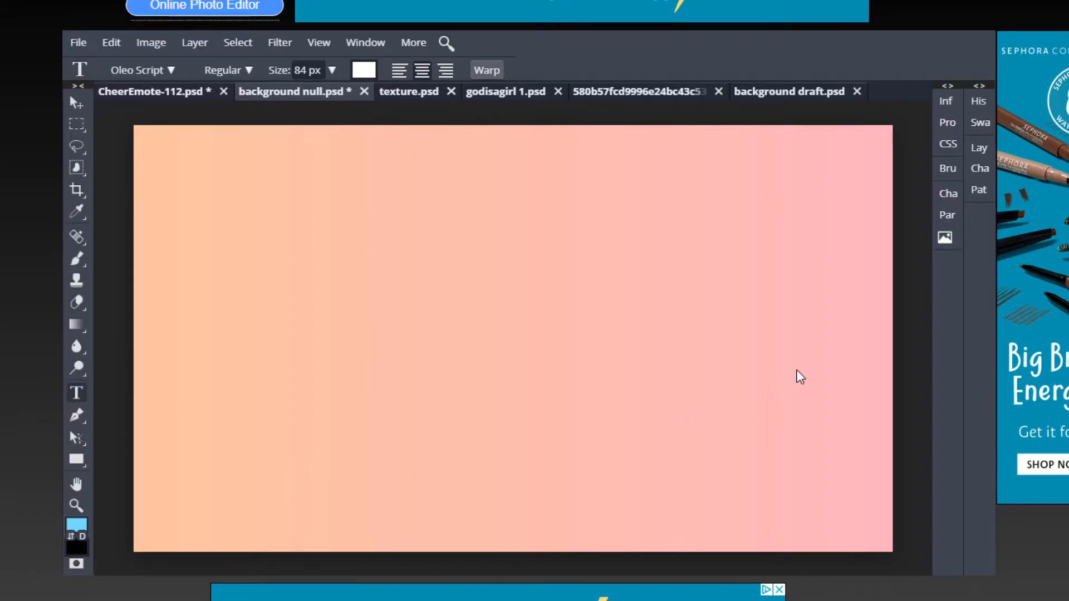
Copy the whole flipped gradient from background null.psd and paste it into background draft.psd
key(ctrl+a)
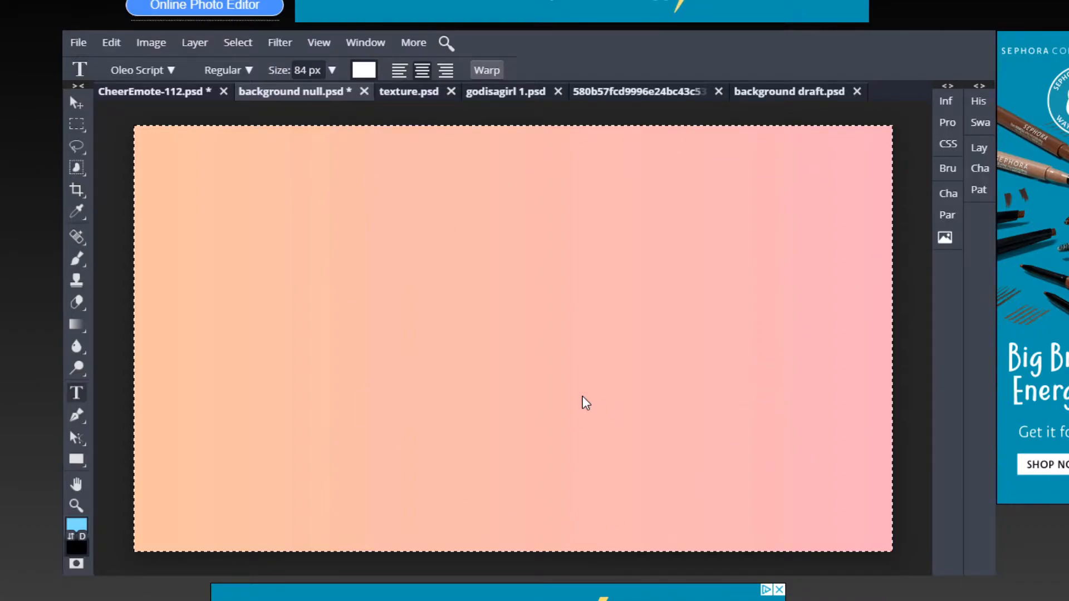
click(775, 92)
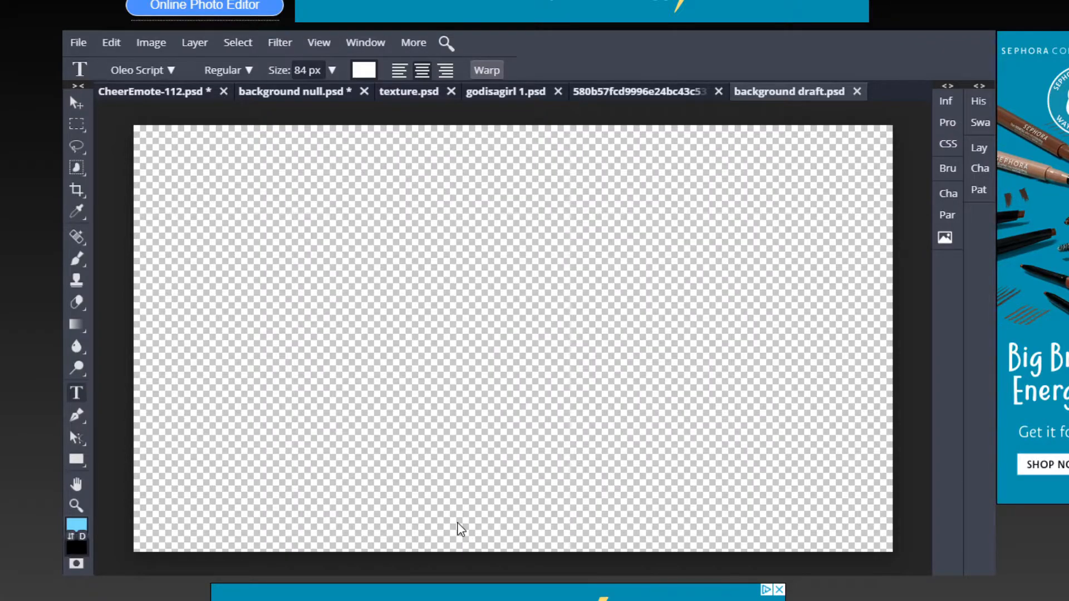
key(ctrl+v)
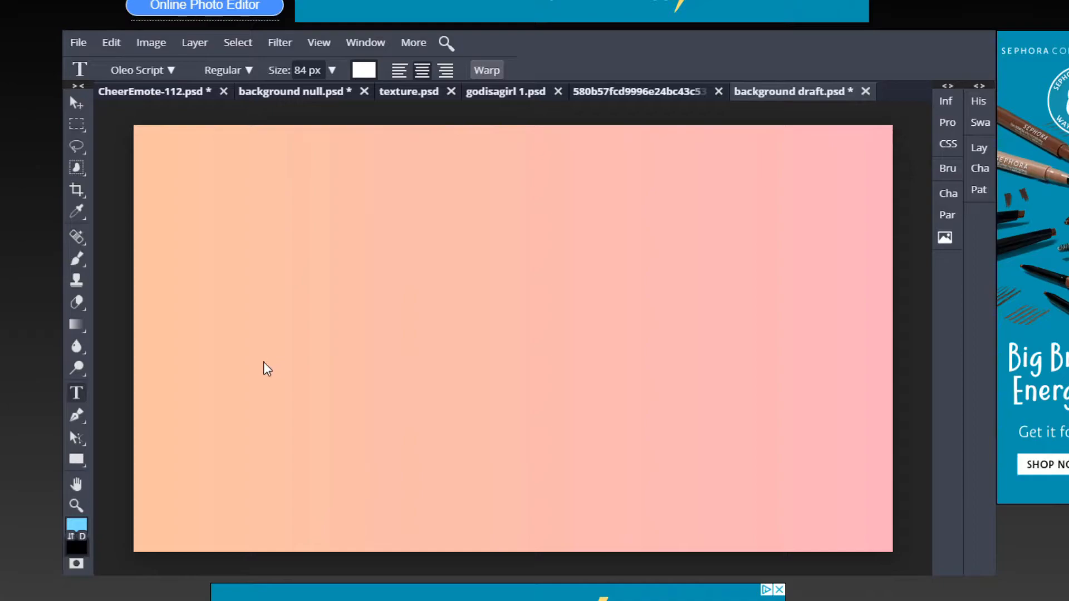
Check the image size of texture.psd
click(395, 92)
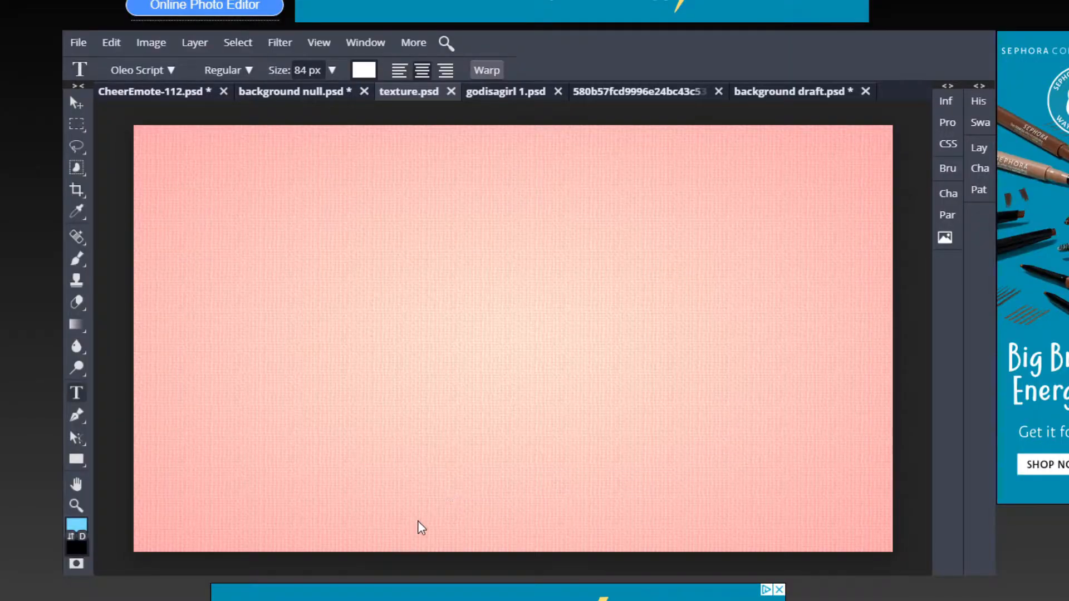
click(152, 45)
click(193, 226)
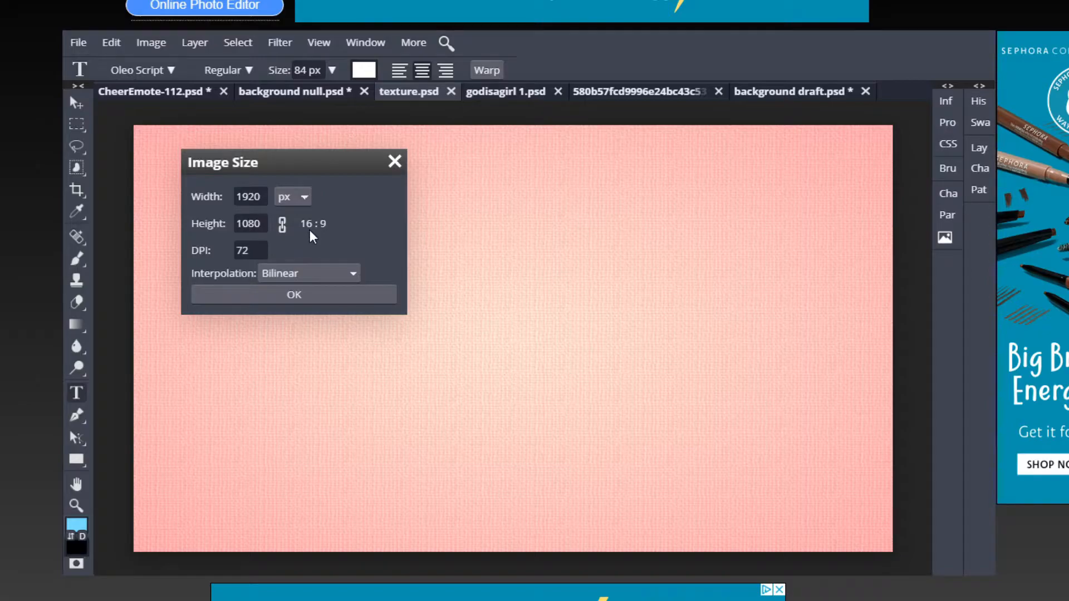
click(397, 162)
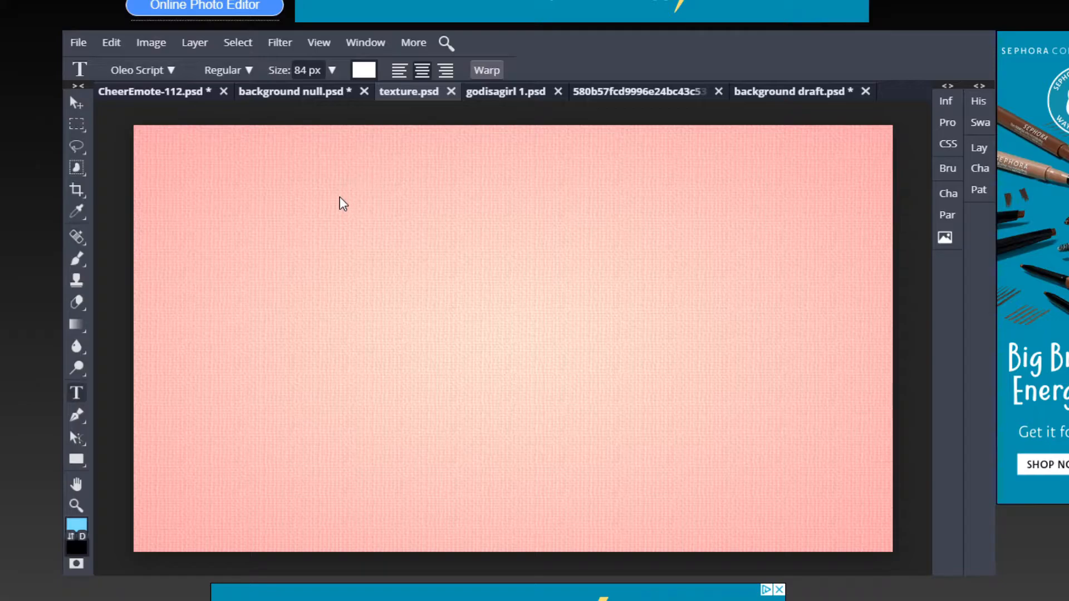
Copy the entire texture image from texture.psd and paste it over the gradient in background draft.psd
key(ctrl+a)
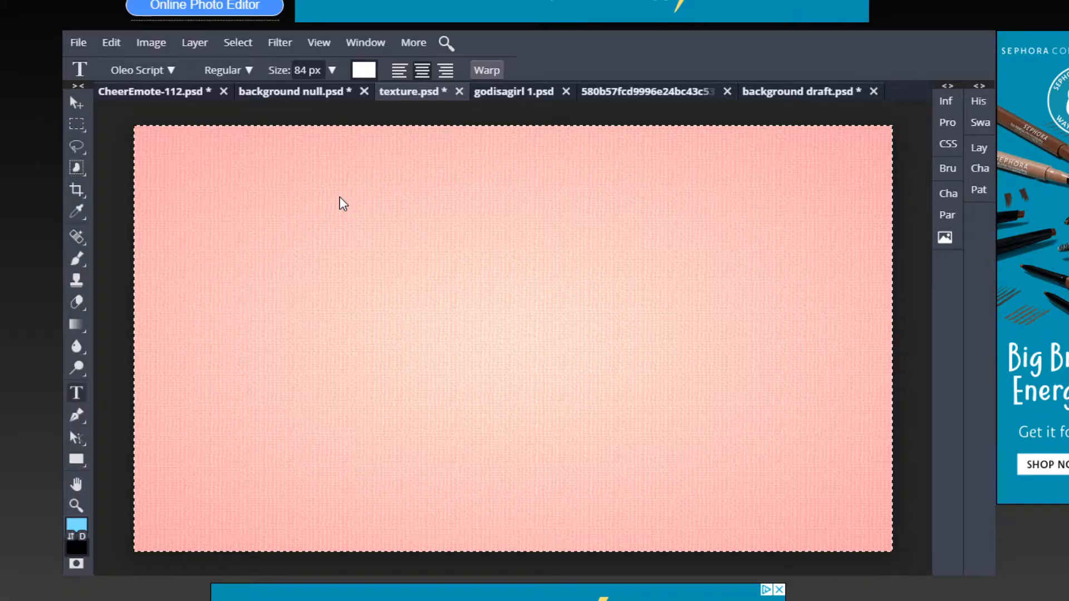
click(791, 89)
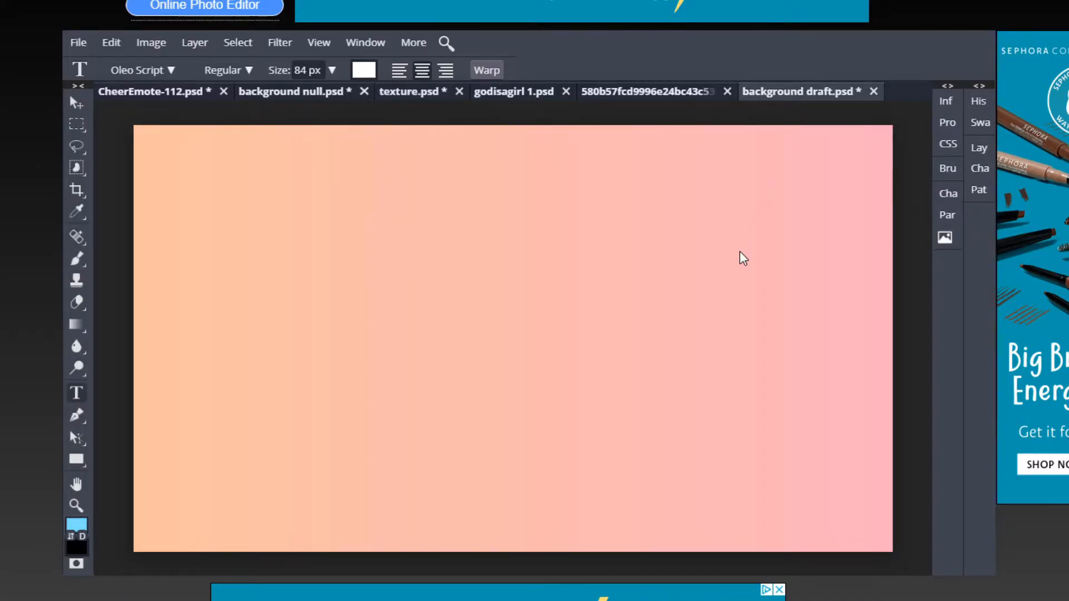
key(ctrl+v)
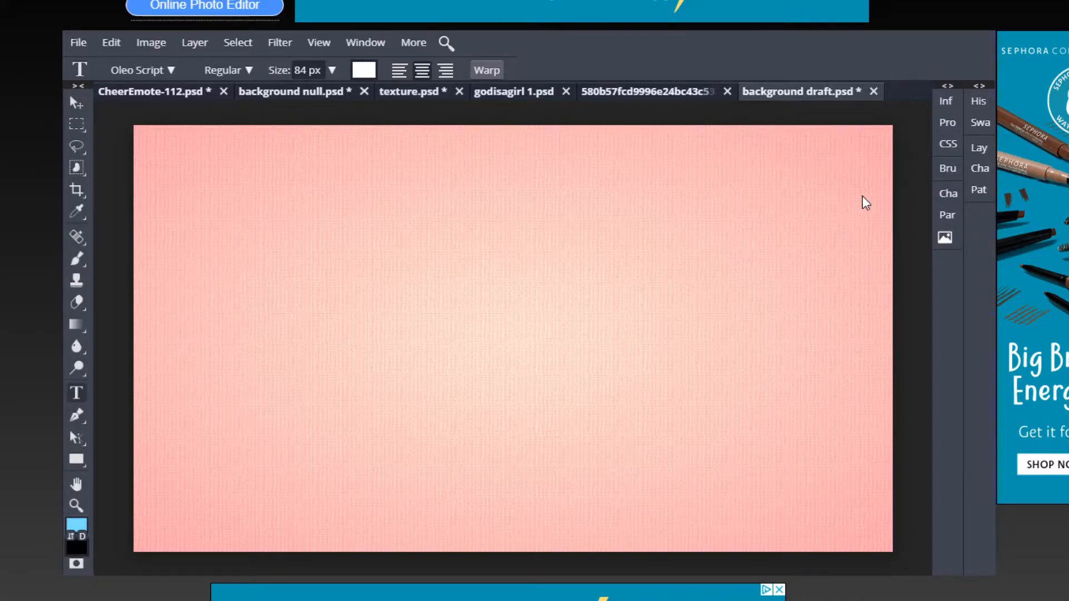
Set the opacity of the texture layer (Layer 1) in background draft.psd to 36%
click(972, 149)
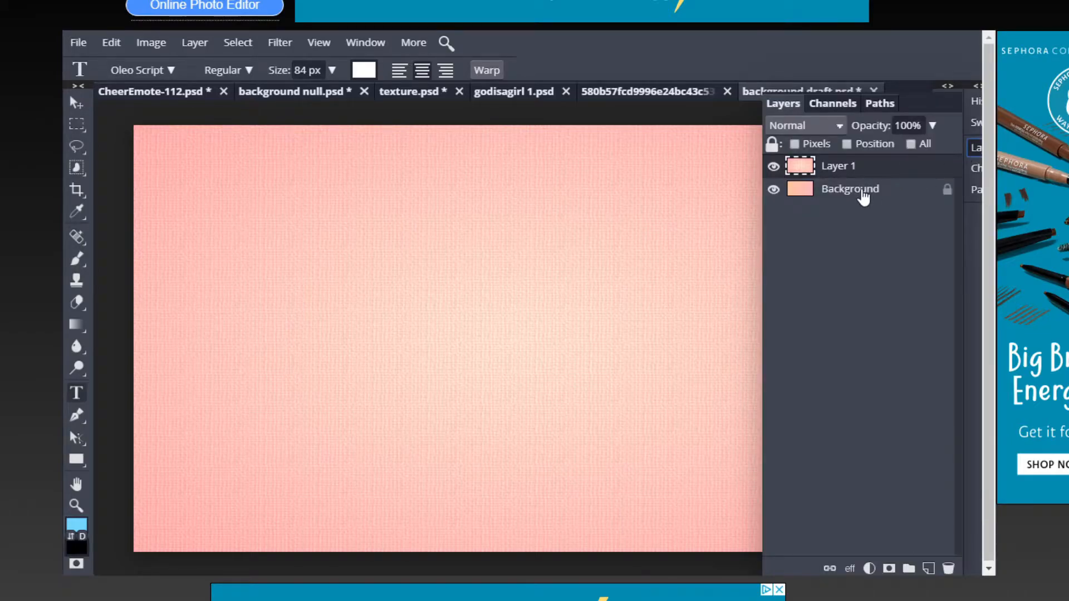
click(773, 190)
click(776, 190)
click(912, 123)
drag(913, 124, 887, 126)
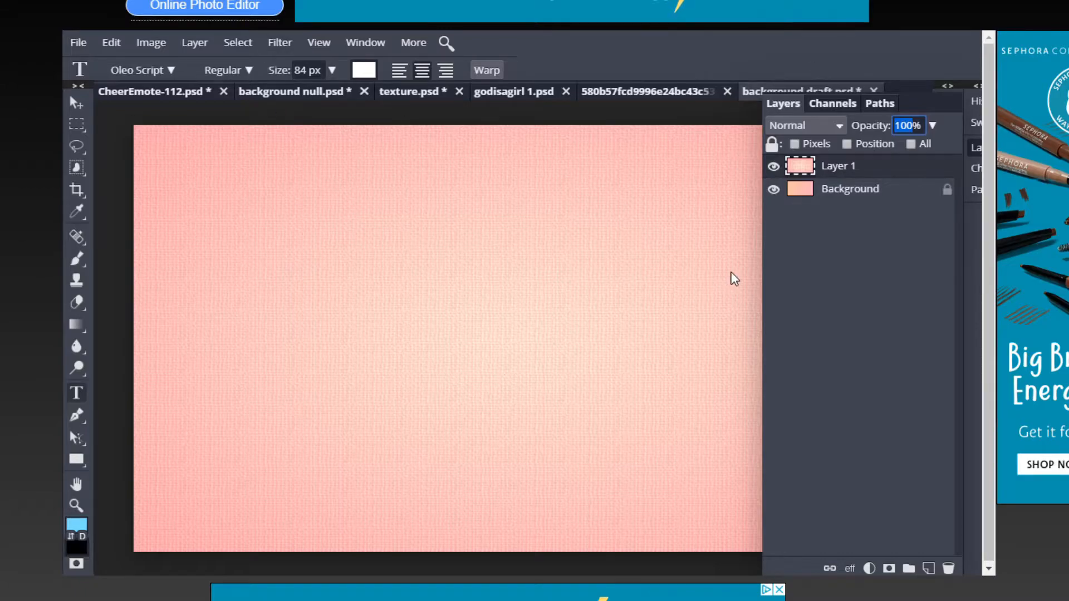
text(36)
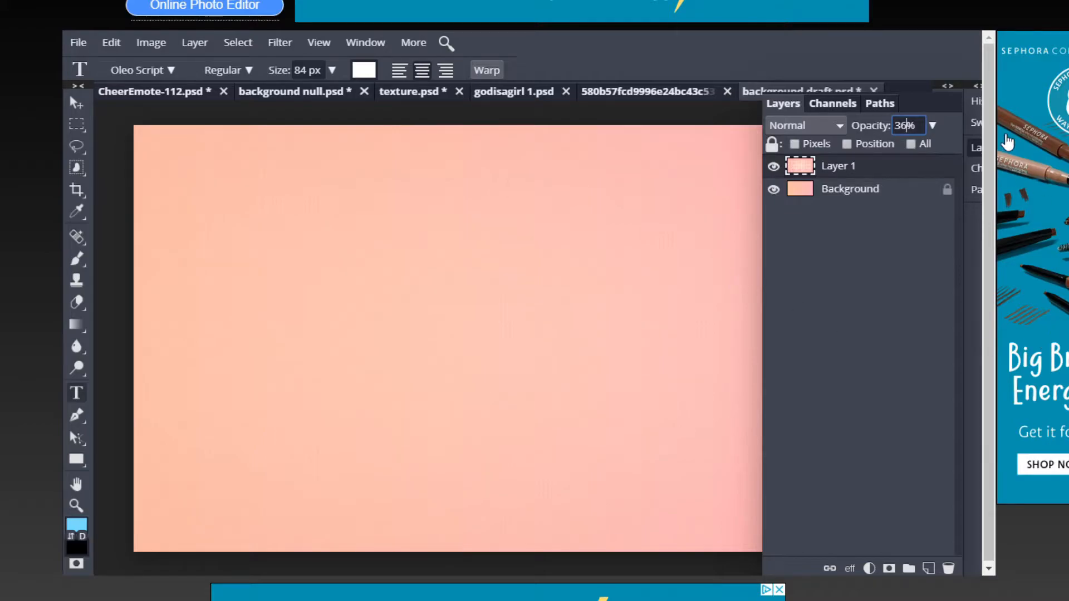
click(974, 149)
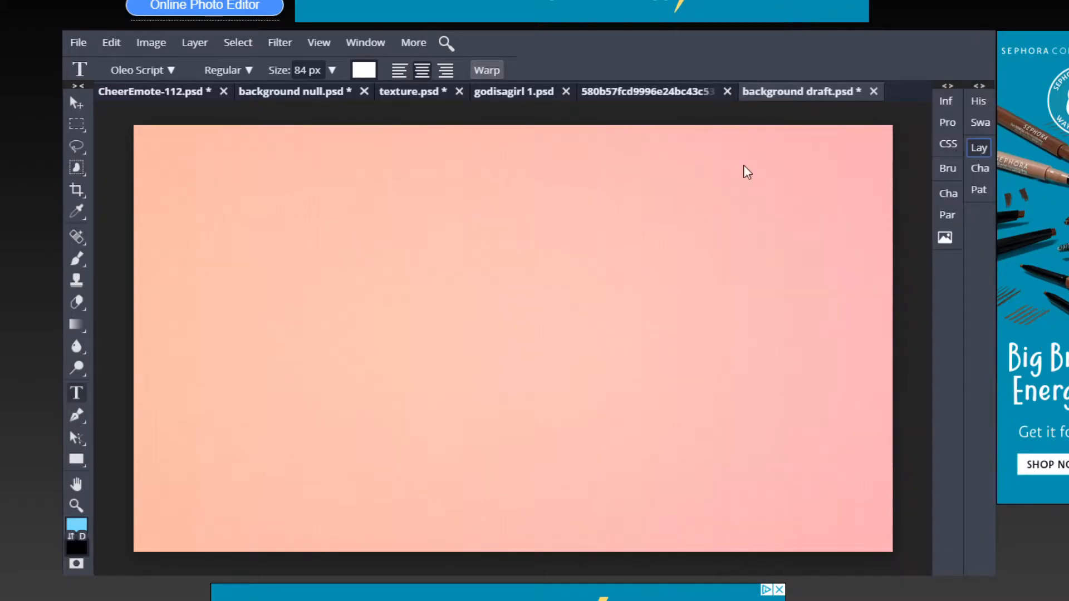
Discard the stray text entry above the canvas and activate the Move tool
click(606, 119)
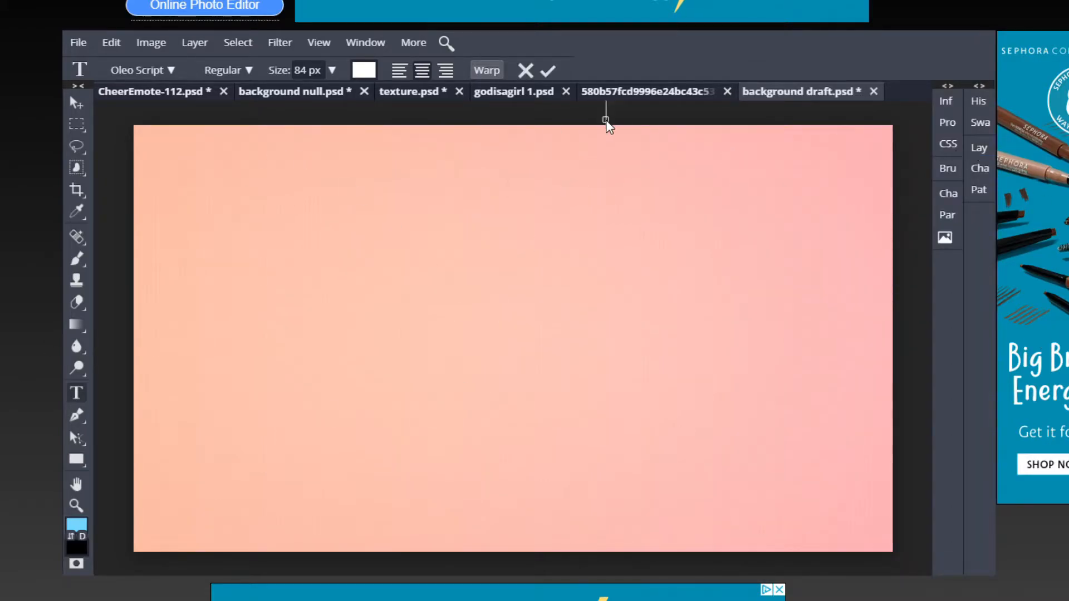
click(521, 70)
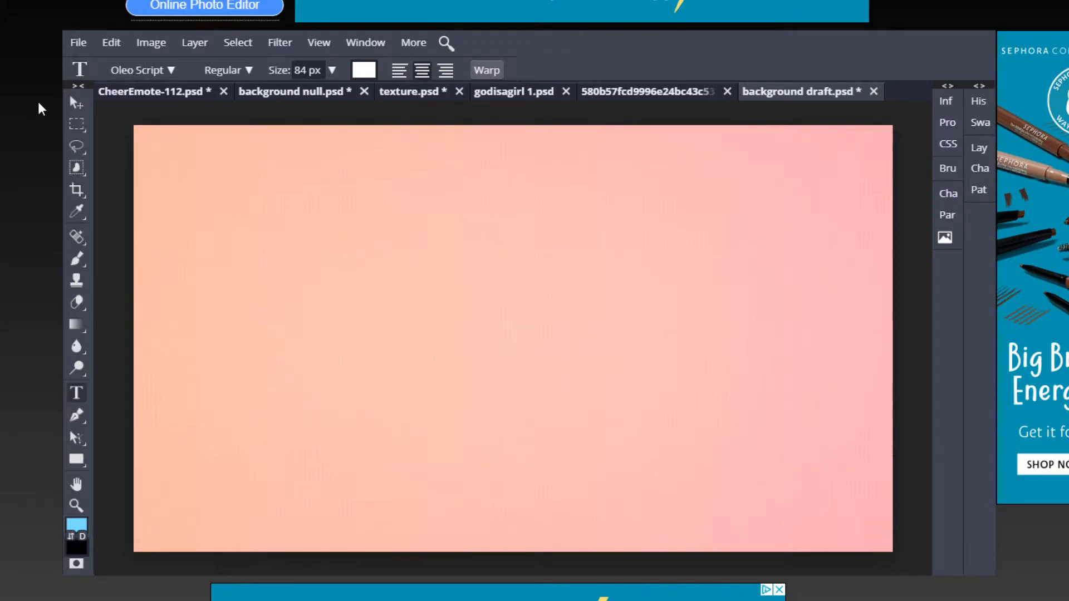
click(76, 101)
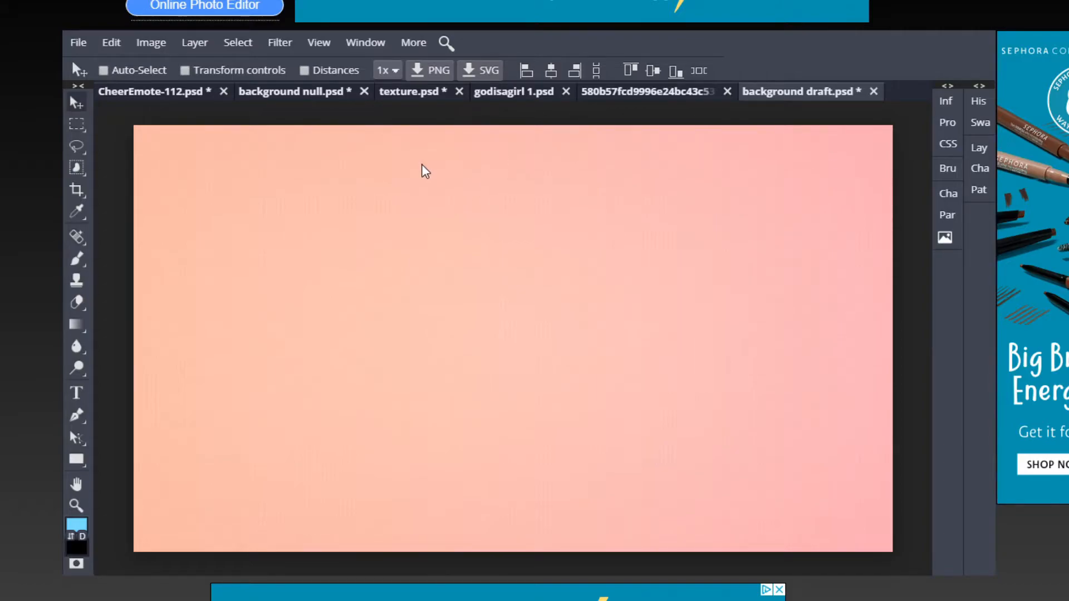
Try placing the cat emote from CheerEmote-112.psd at its original size in the lower-right corner of background draft.psd
click(146, 90)
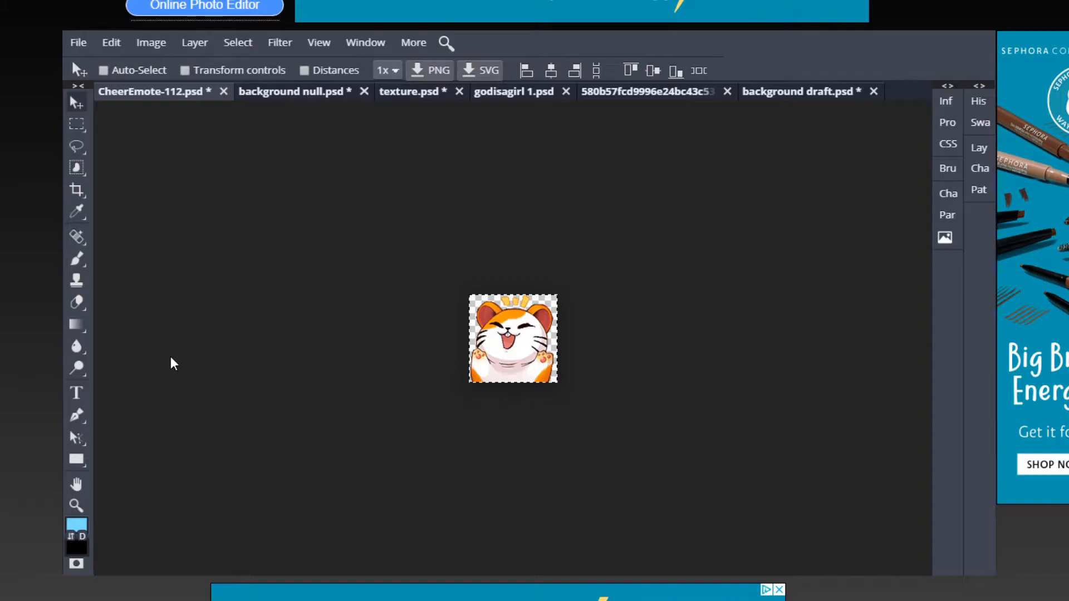
click(819, 96)
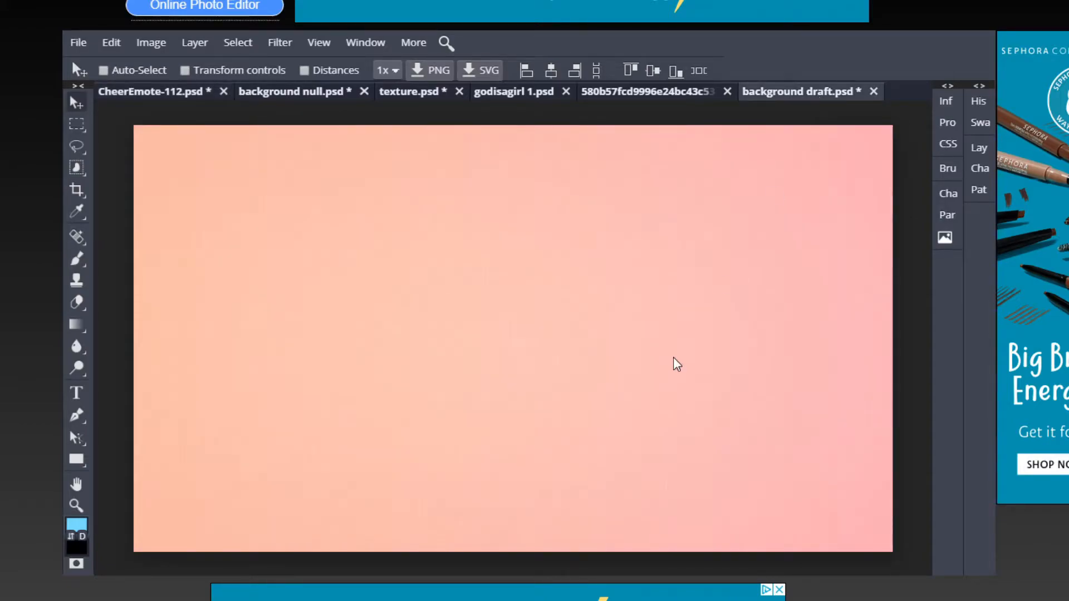
key(ctrl+v)
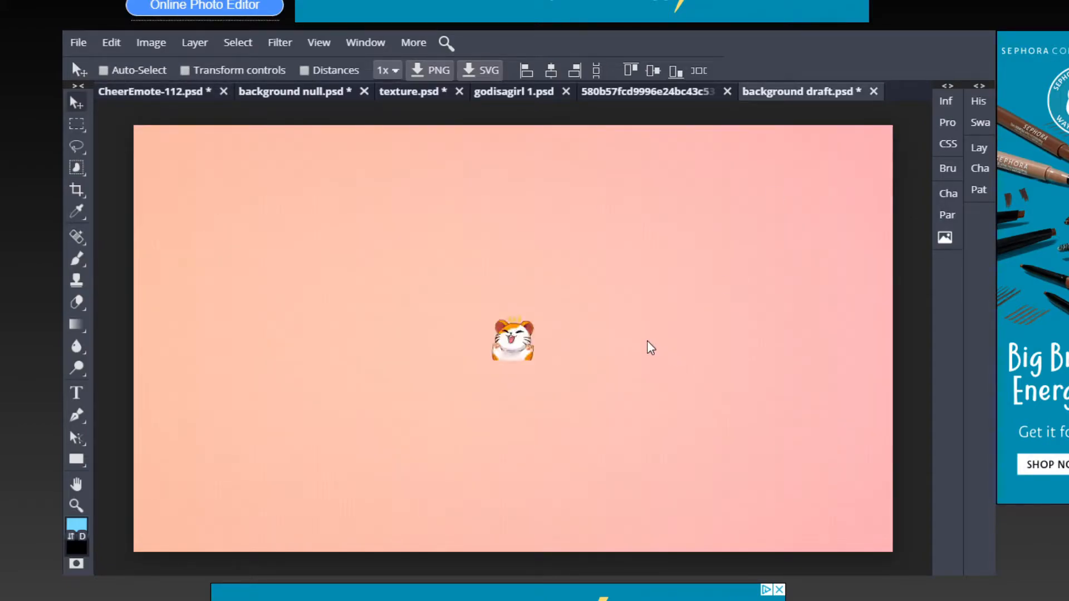
drag(549, 358, 851, 532)
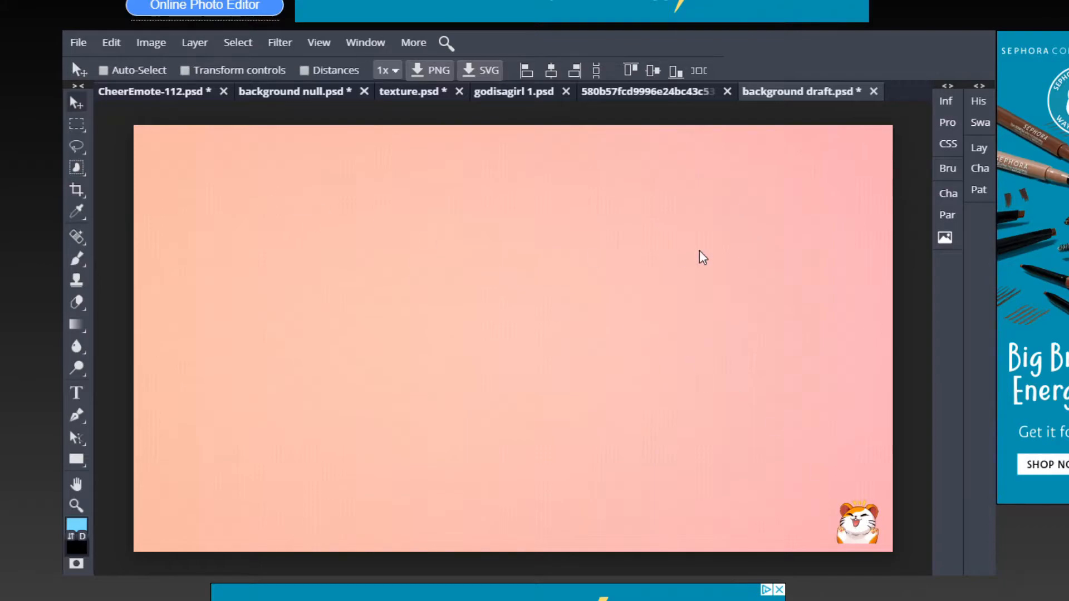
key(ctrl+z)
key(ctrl+z)
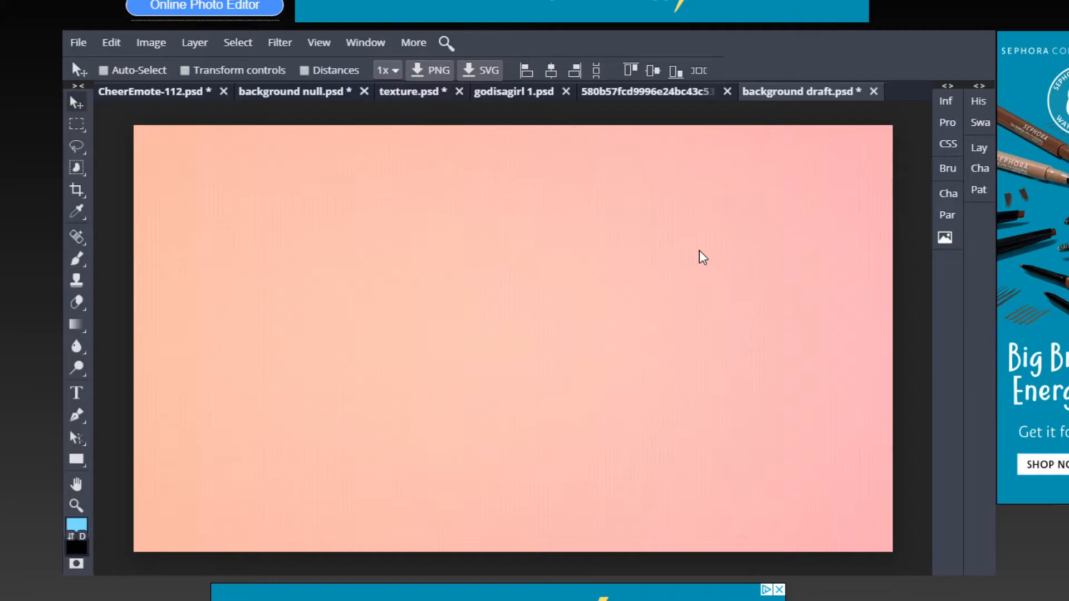
Resize the CheerEmote-112.psd image to 200% in width and height with linked proportions
click(155, 95)
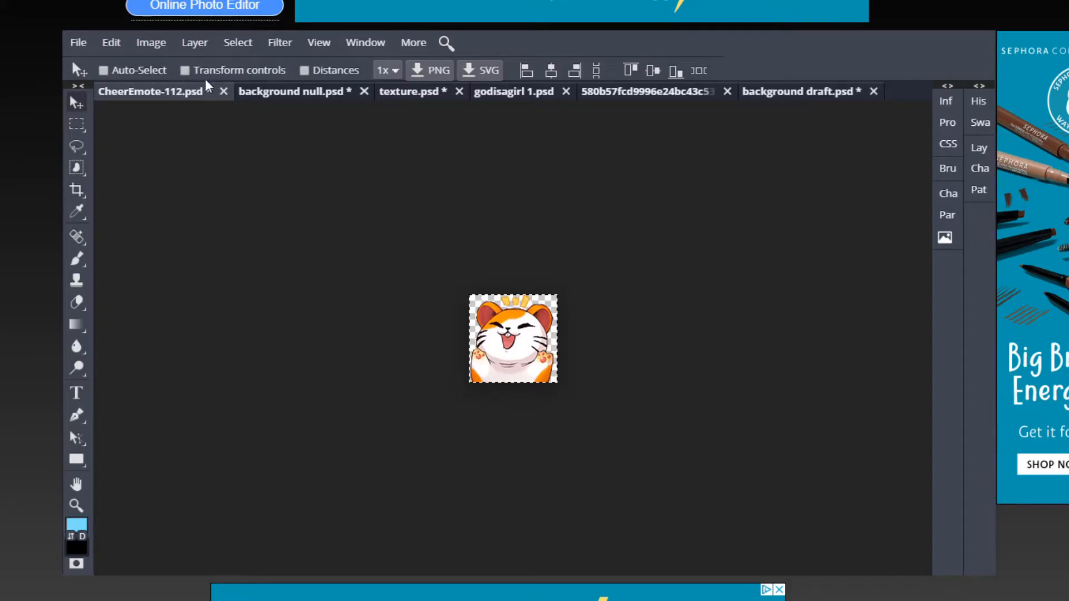
click(151, 43)
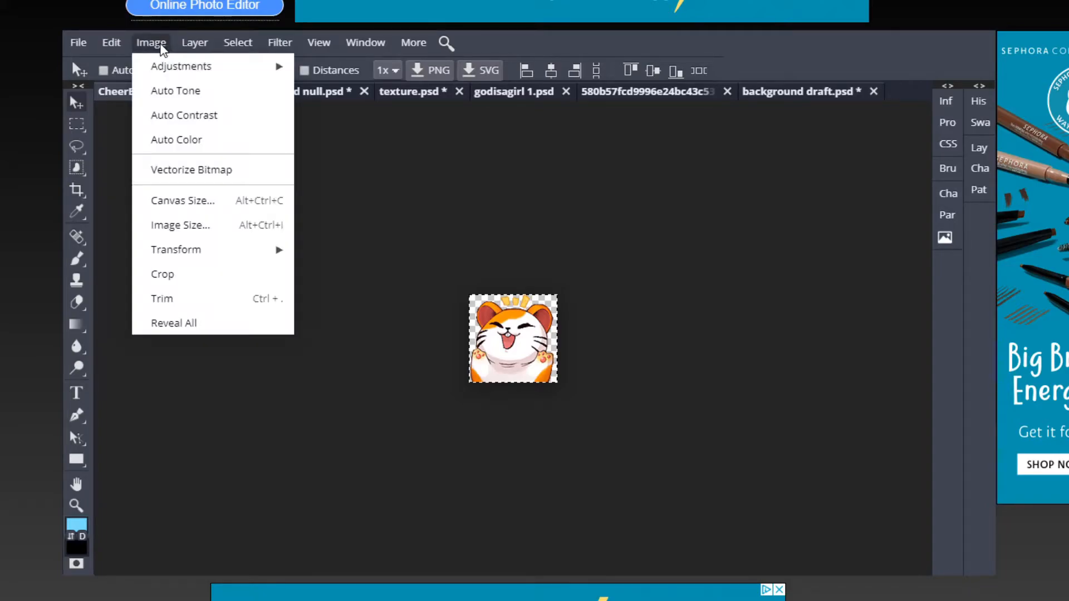
mouse_move(246, 250)
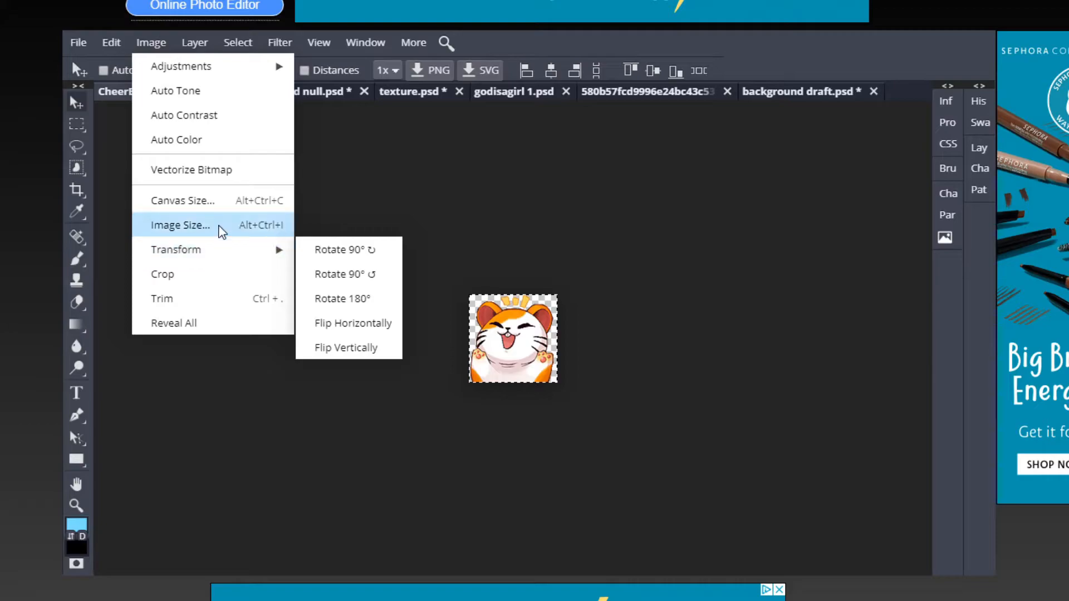
click(222, 231)
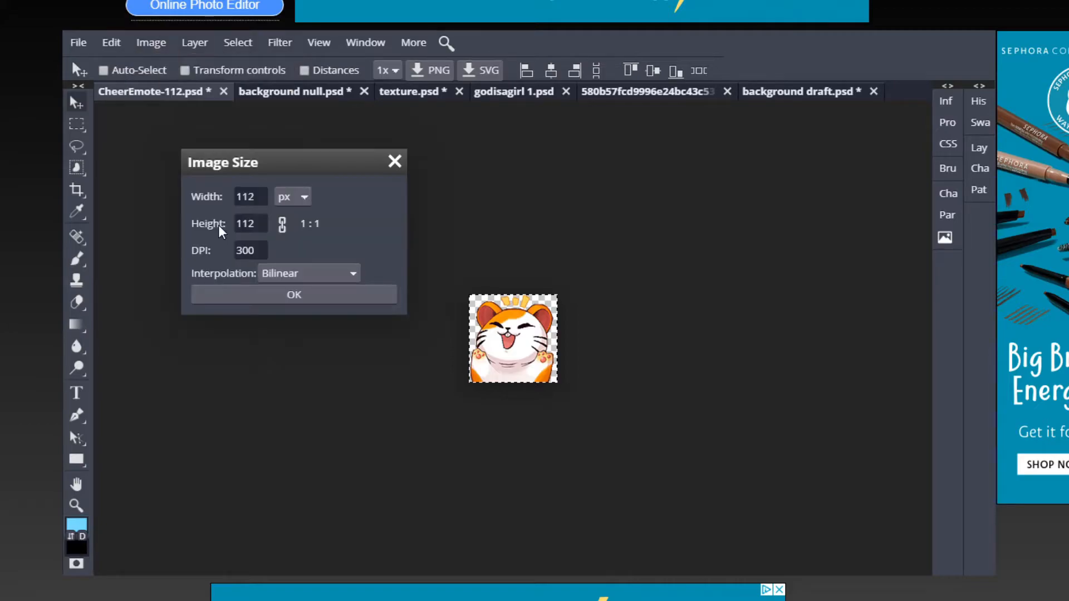
click(293, 194)
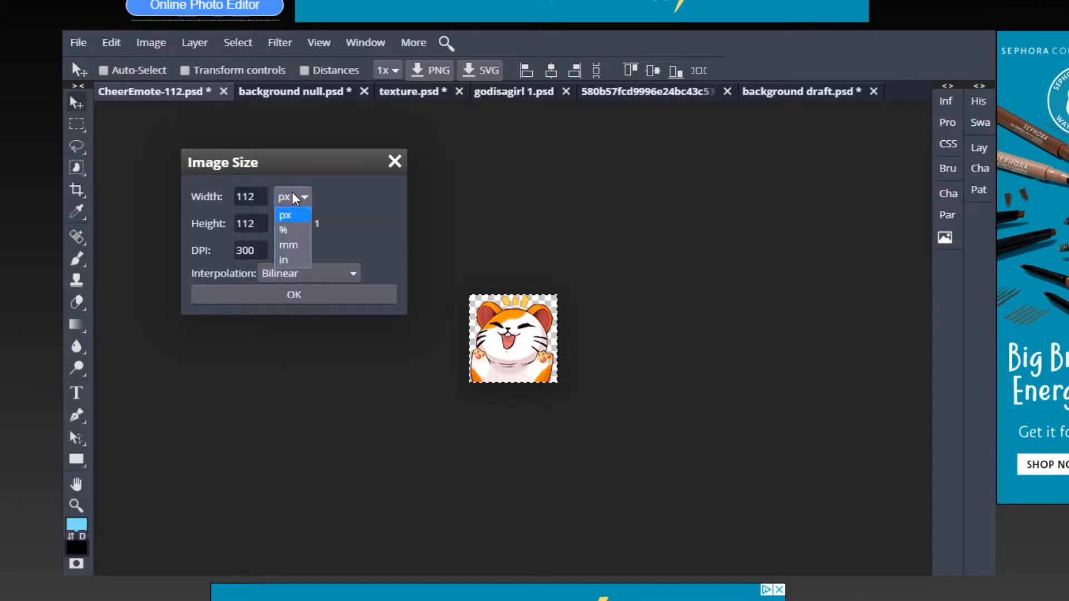
click(295, 231)
drag(261, 196, 209, 197)
text(200)
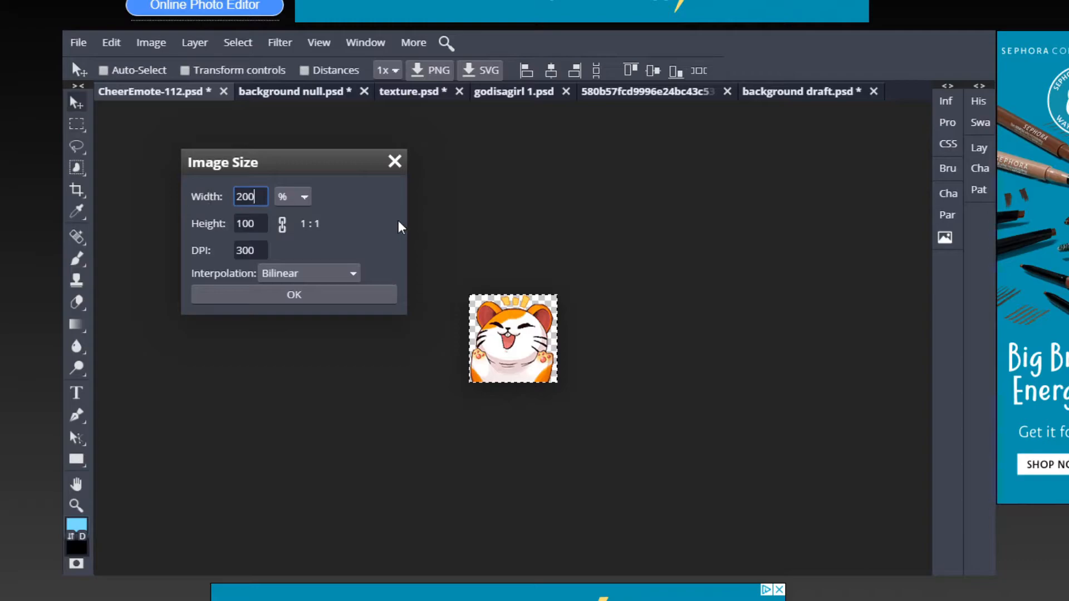
click(282, 224)
drag(261, 194, 223, 182)
text(200)
click(363, 203)
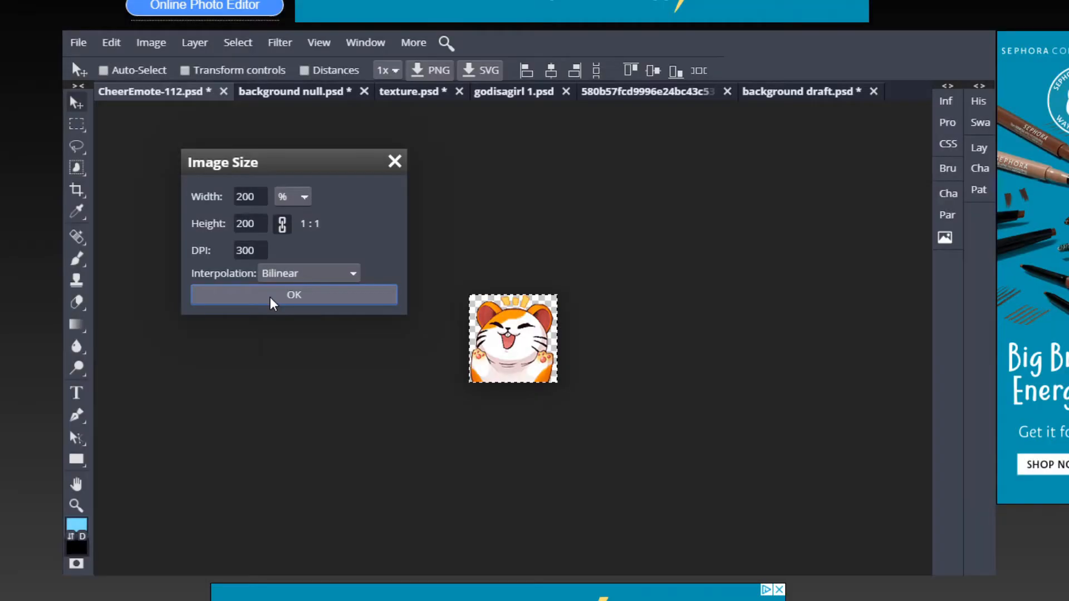
click(270, 296)
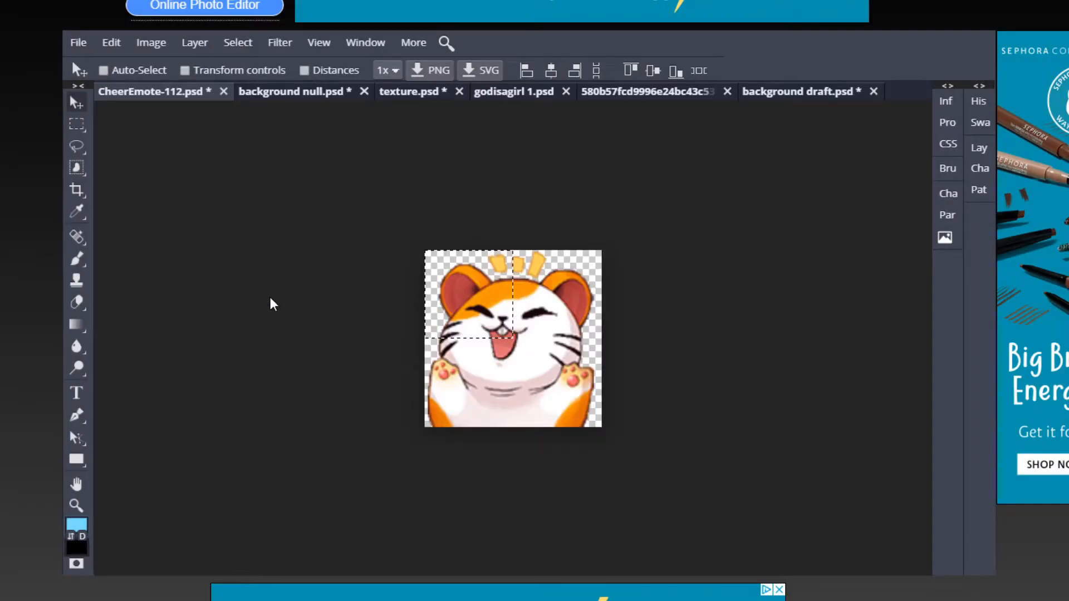
Try placing a copy of the 200% cat emote in the lower-right corner of background draft.psd
key(ctrl+a)
click(814, 93)
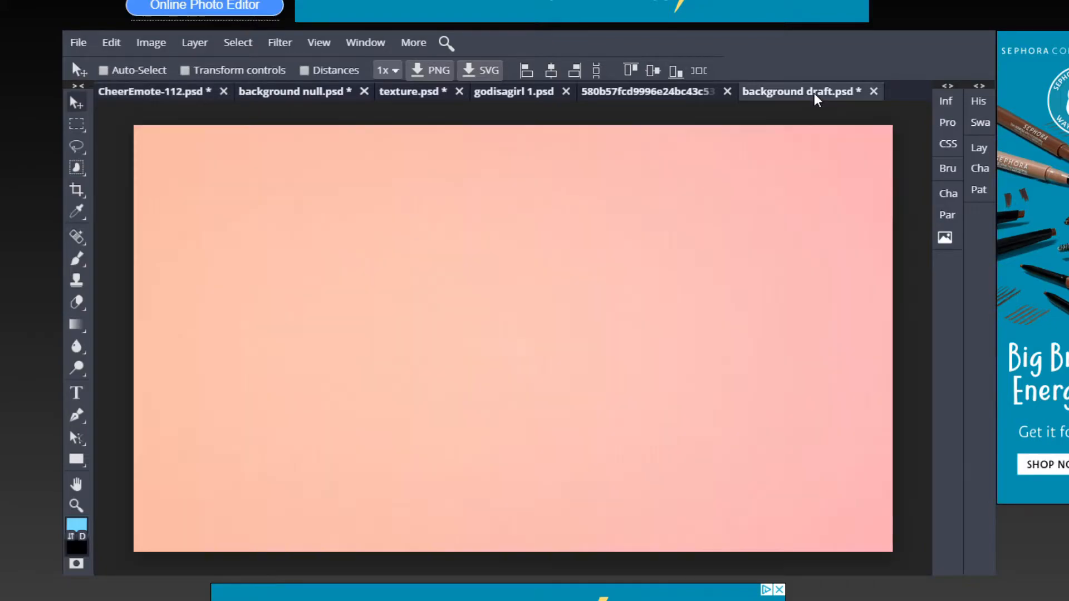
key(ctrl+v)
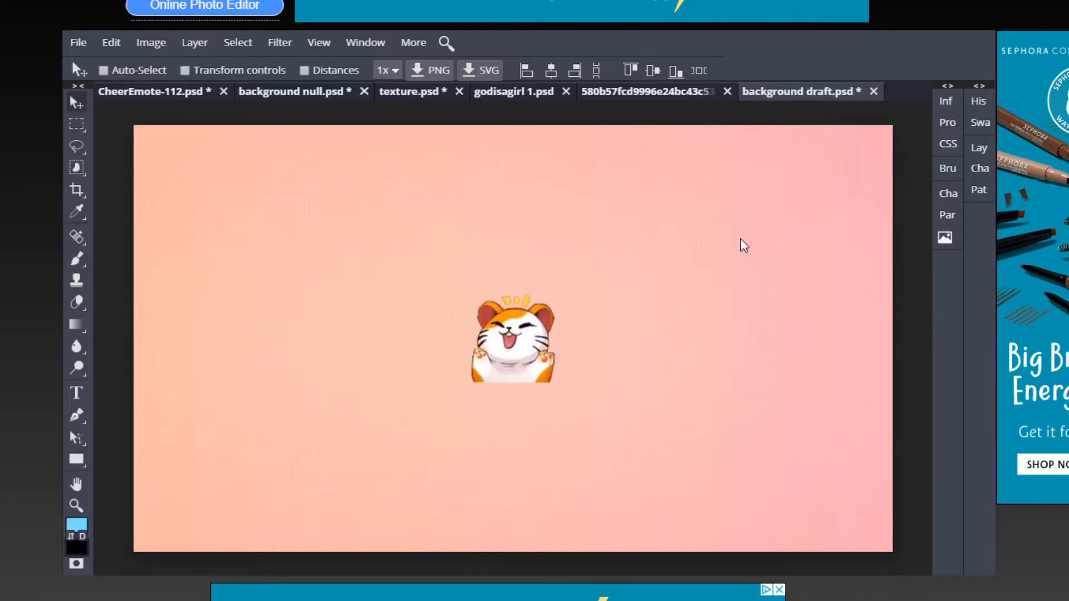
drag(543, 351, 864, 506)
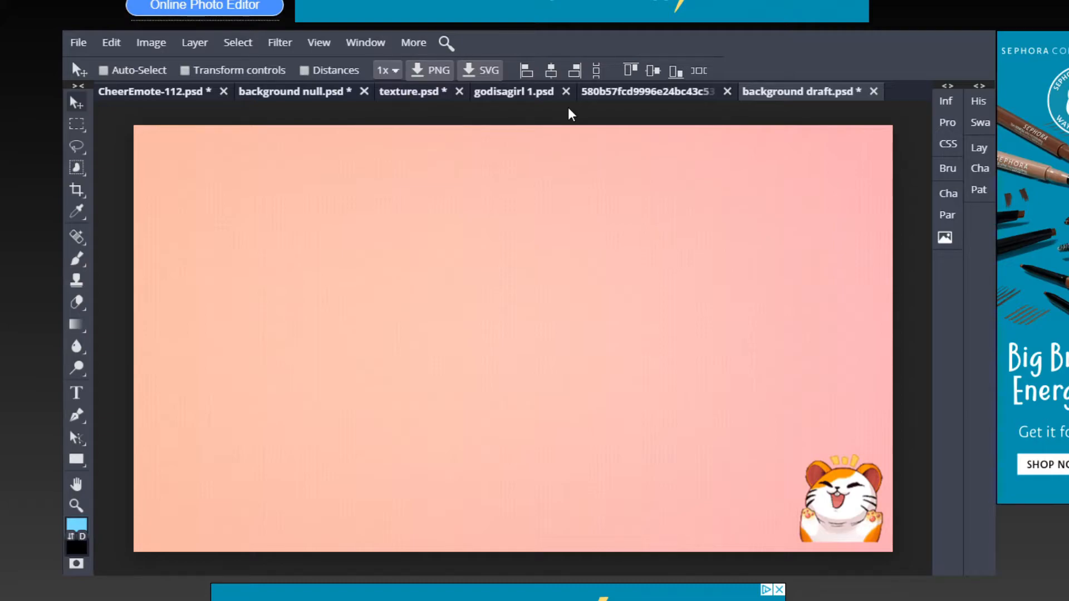
key(ctrl+z)
key(ctrl+z)
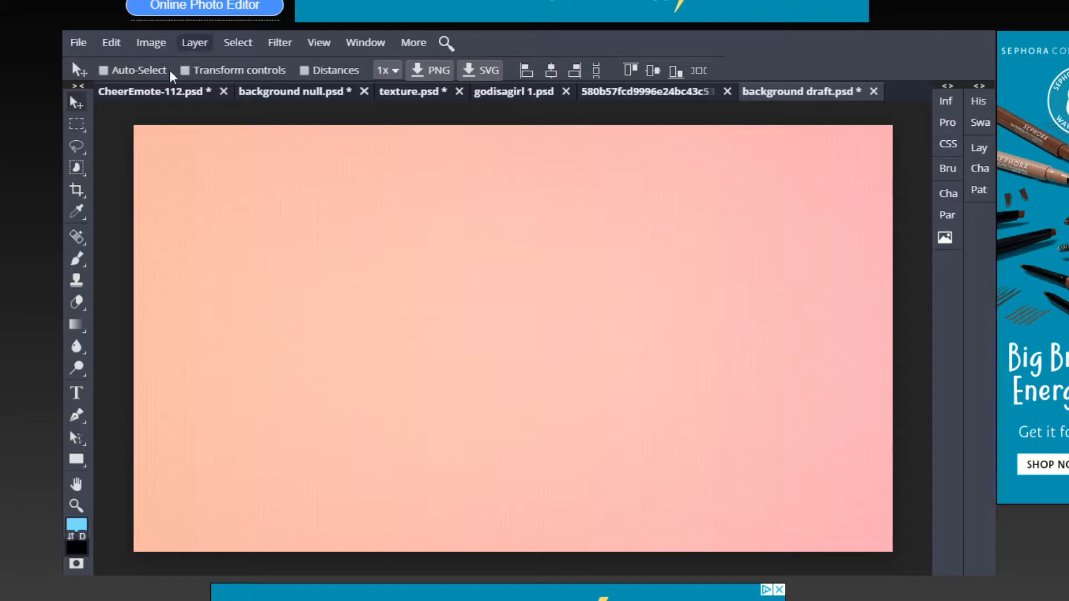
Undo the 200% enlargement of the cat emote in CheerEmote-112.psd
click(141, 95)
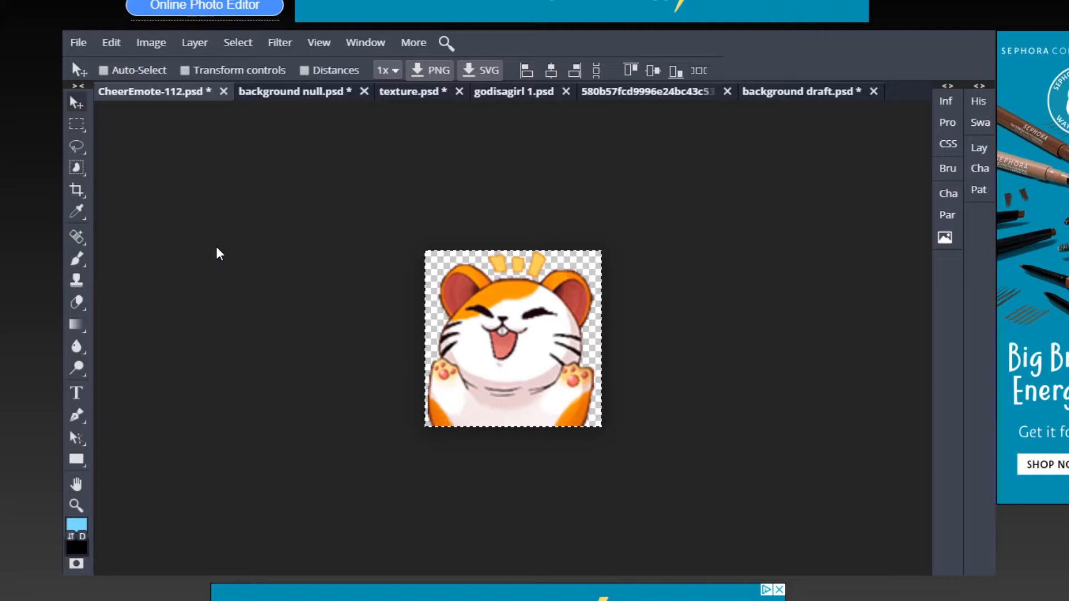
key(ctrl+z)
key(ctrl+alt+z)
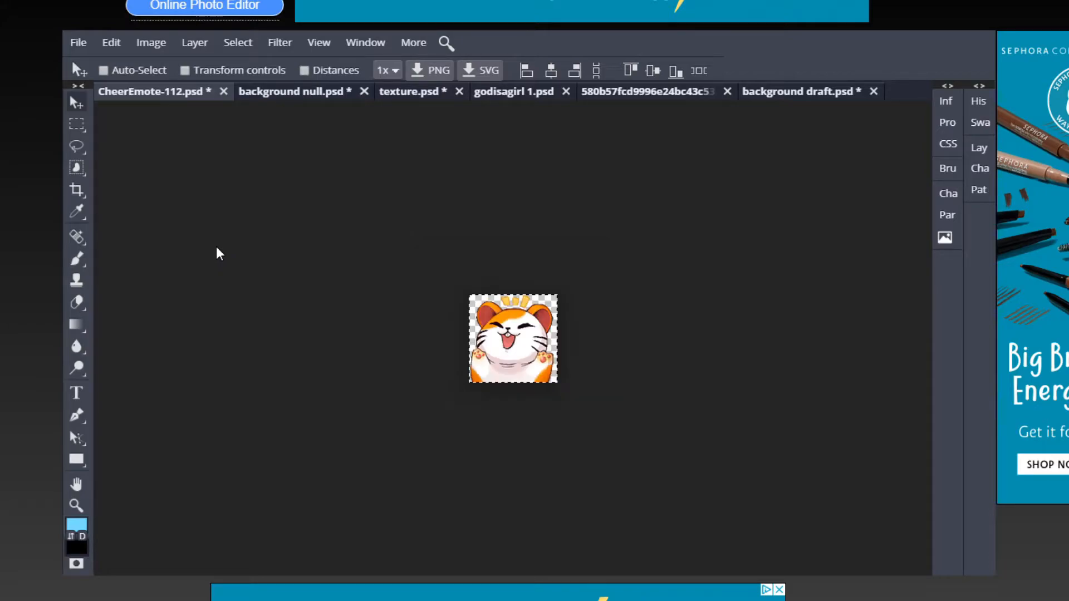
Resize the CheerEmote-112.psd image to 170% in width and height
click(152, 43)
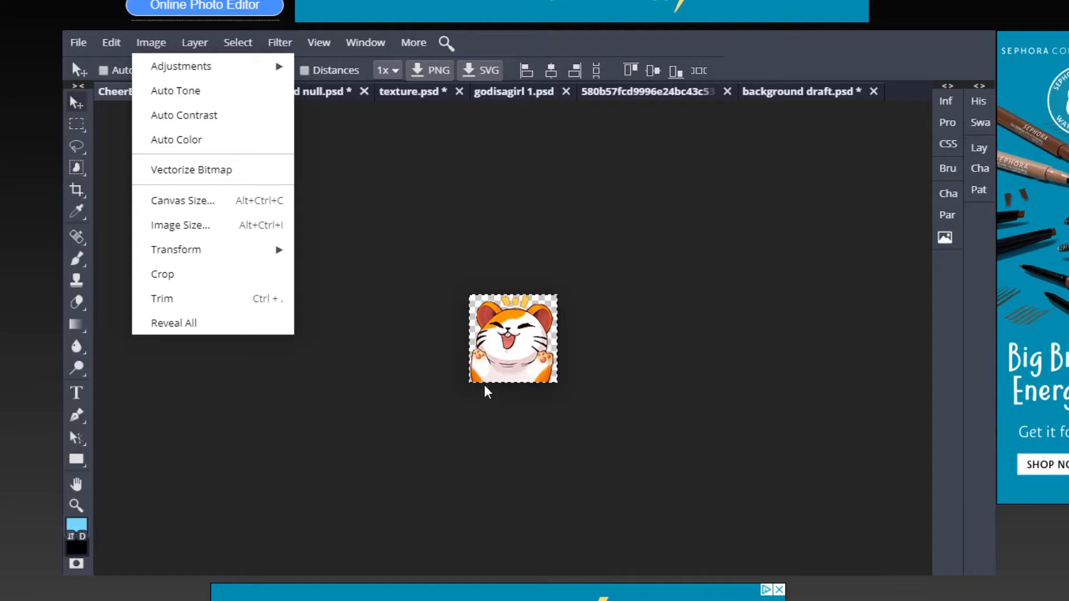
click(172, 223)
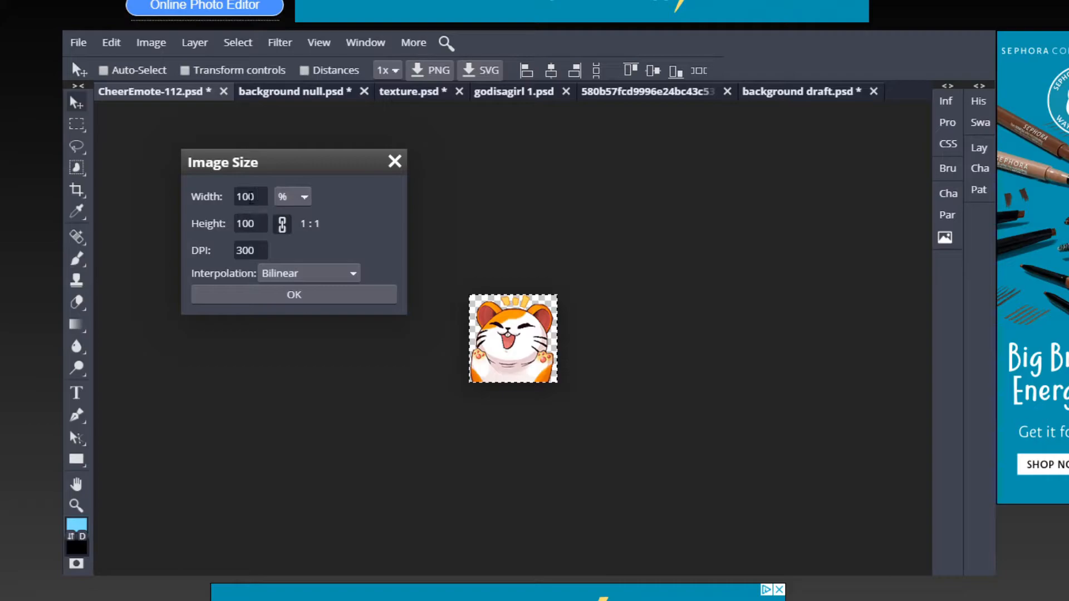
click(248, 198)
text(7)
click(368, 238)
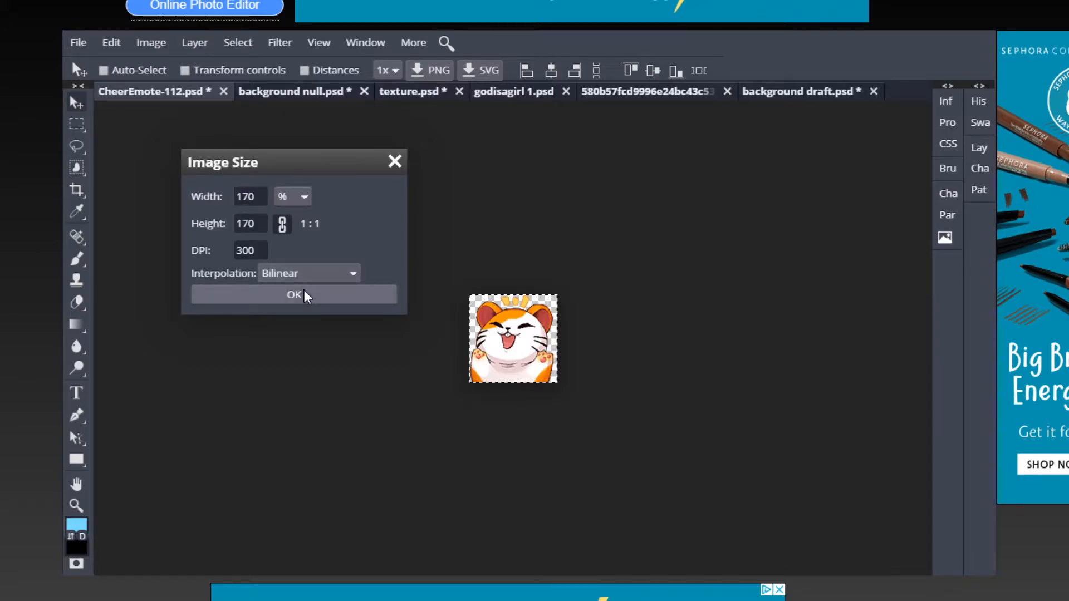
click(305, 295)
Copy the whole enlarged cat emote into background draft.psd and place it in the canvas's lower-right corner
key(ctrl+a)
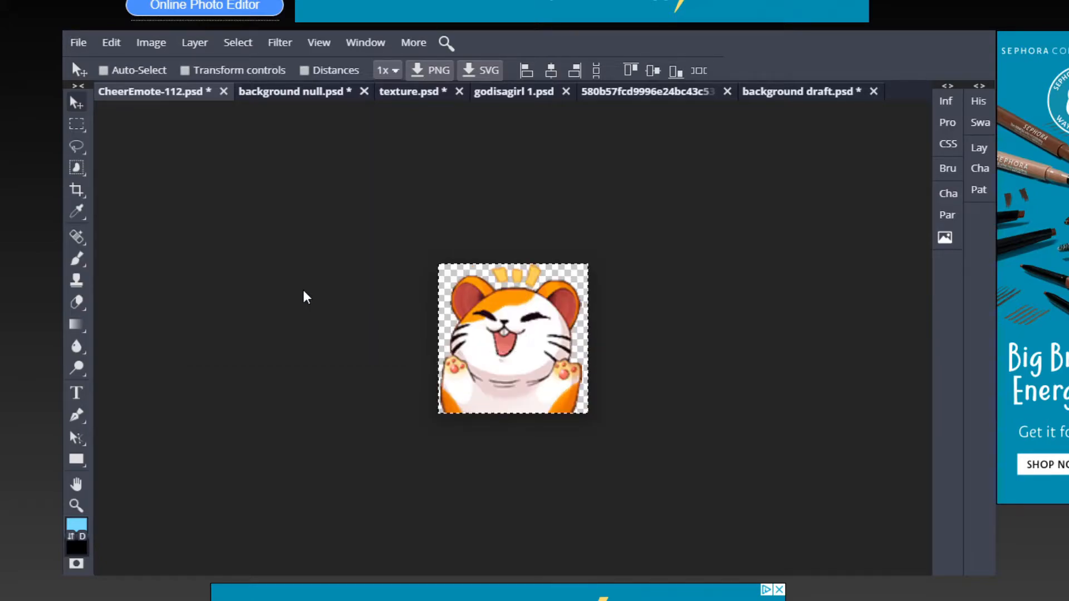
click(770, 89)
key(ctrl+v)
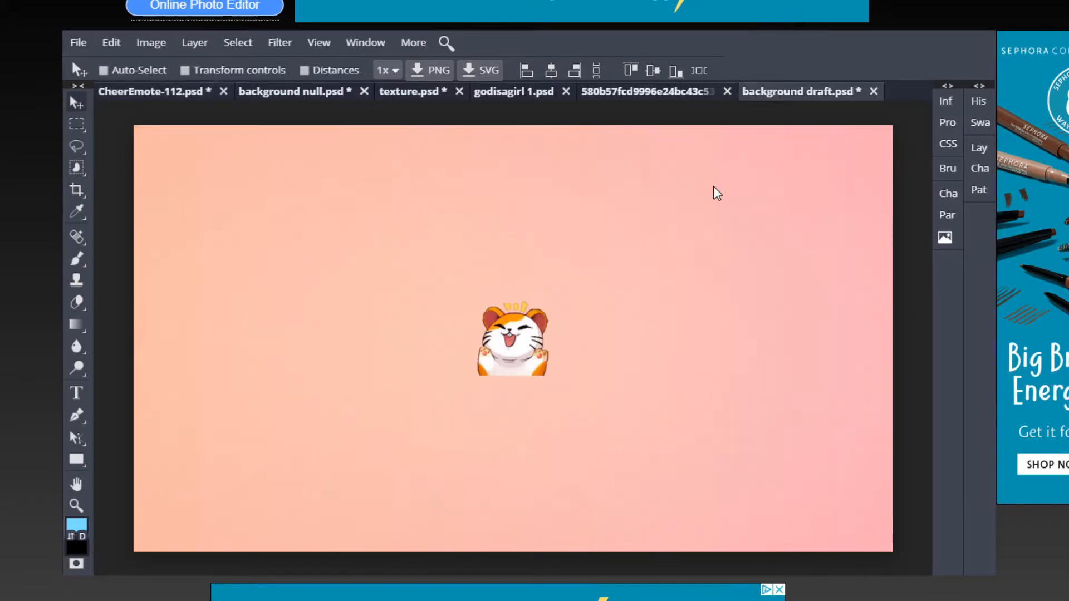
drag(529, 342, 856, 509)
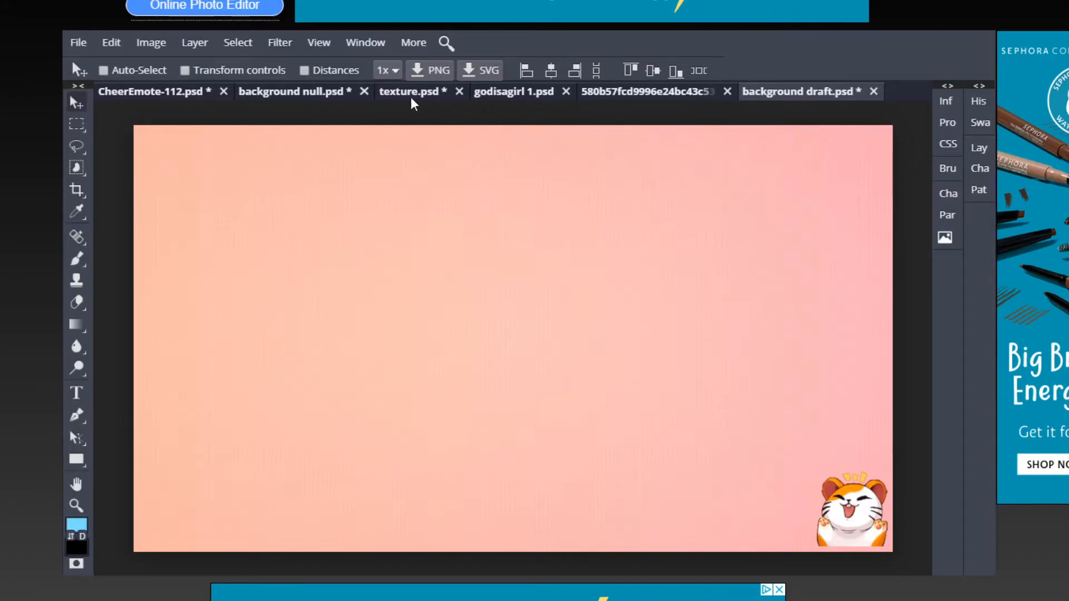
Compare background draft.psd with the finished banner in godisagirl 1.psd, checking the emote's placement and the remaining elements
click(529, 92)
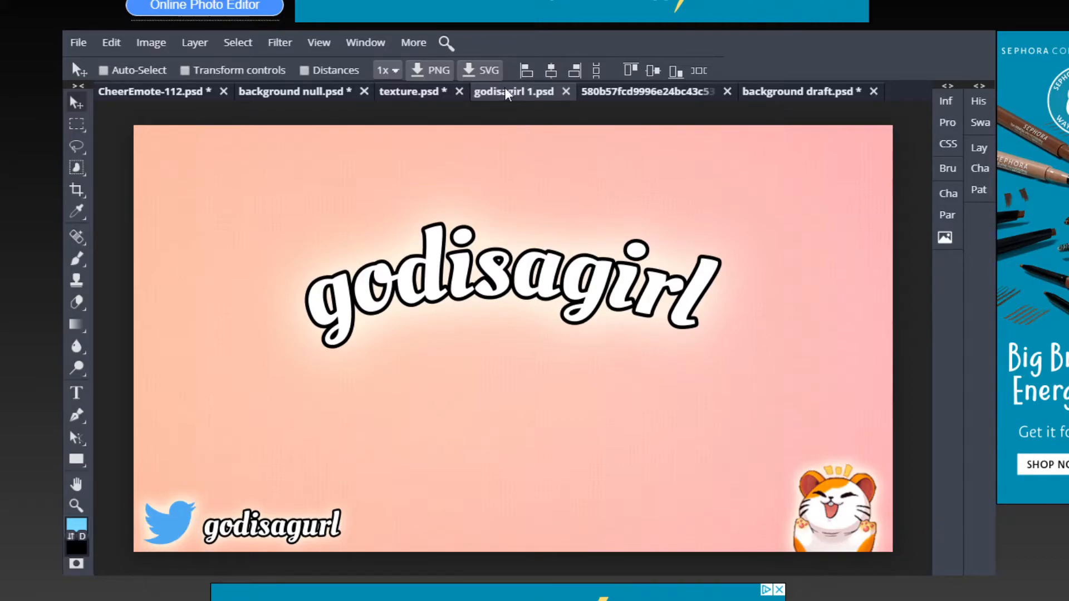
click(811, 91)
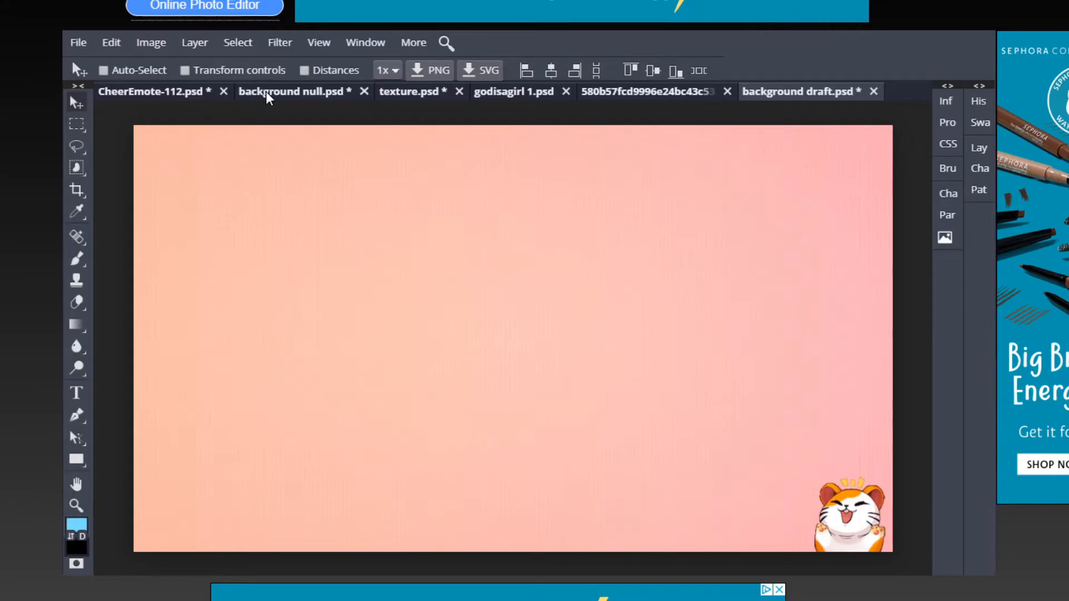
click(538, 93)
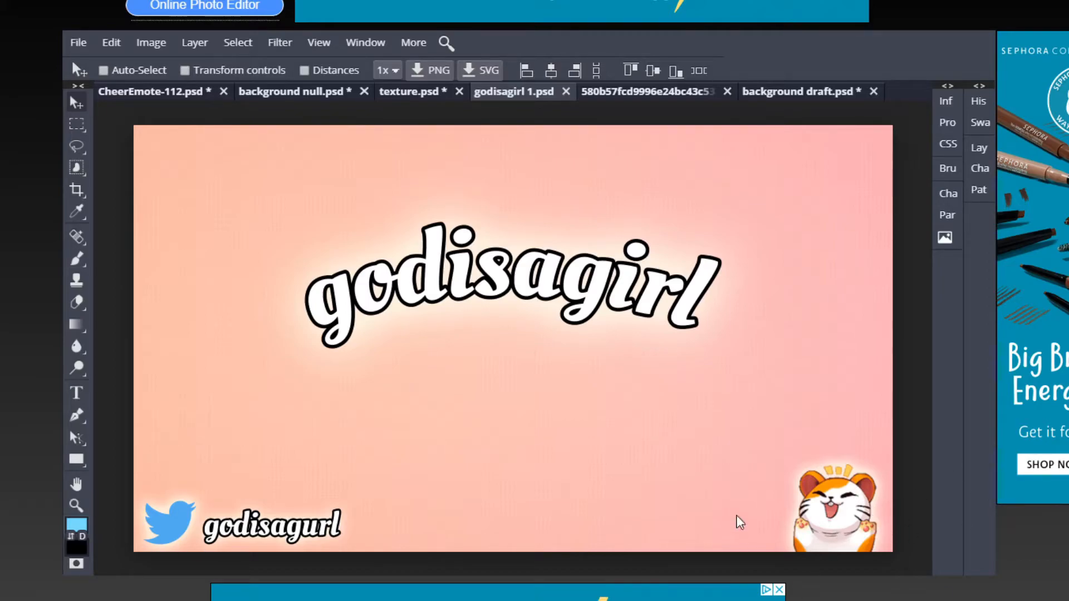
Apply an Outer Glow with 22% spread and 53 px size to the cat emote layer in background draft.psd
click(811, 91)
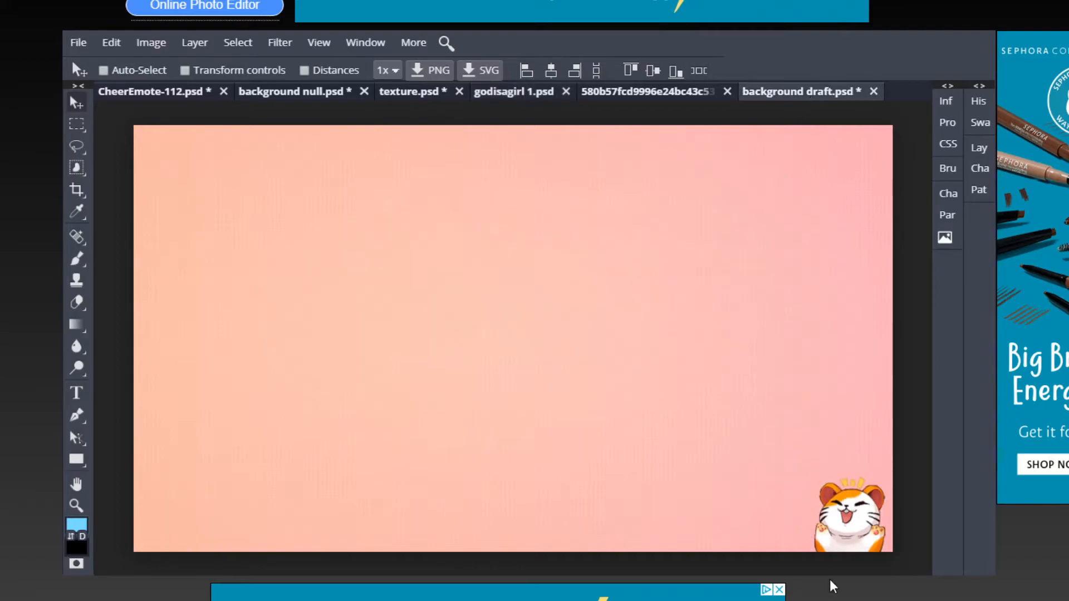
click(979, 148)
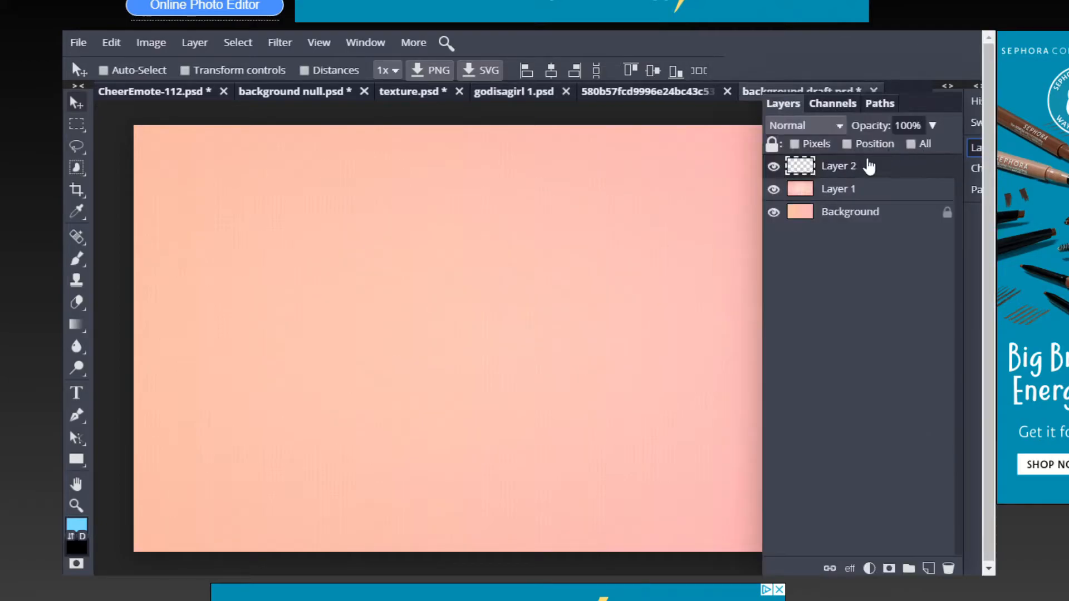
click(979, 151)
click(192, 42)
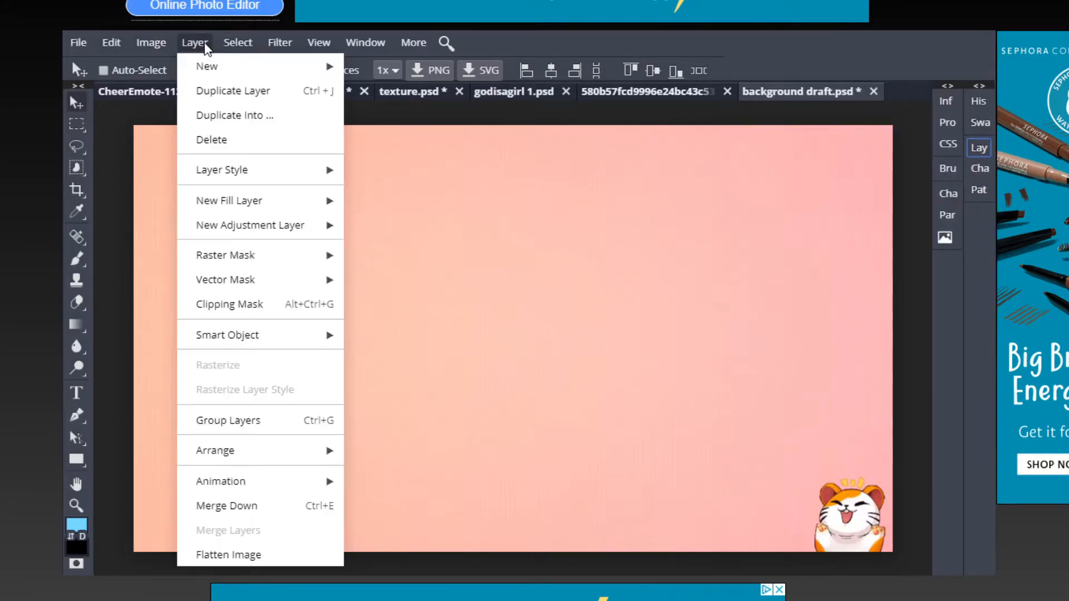
mouse_move(284, 169)
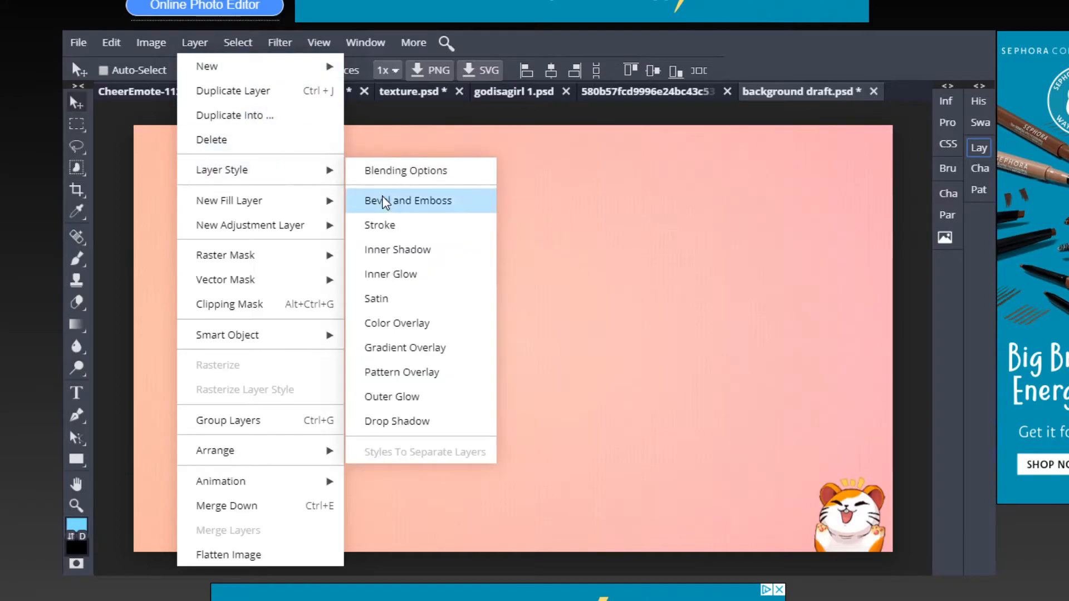
click(401, 396)
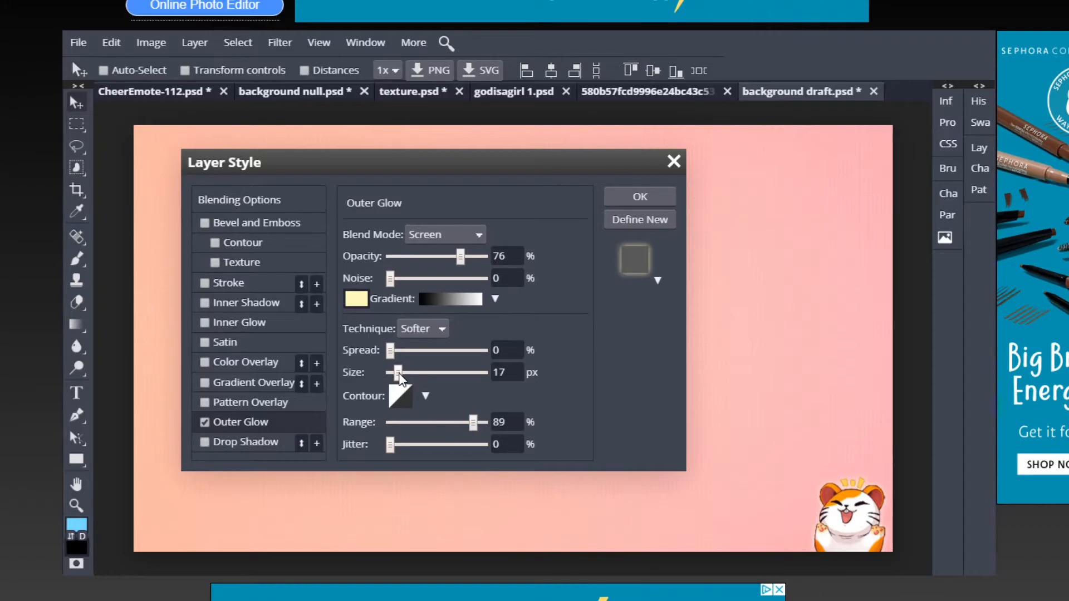
drag(399, 376, 403, 377)
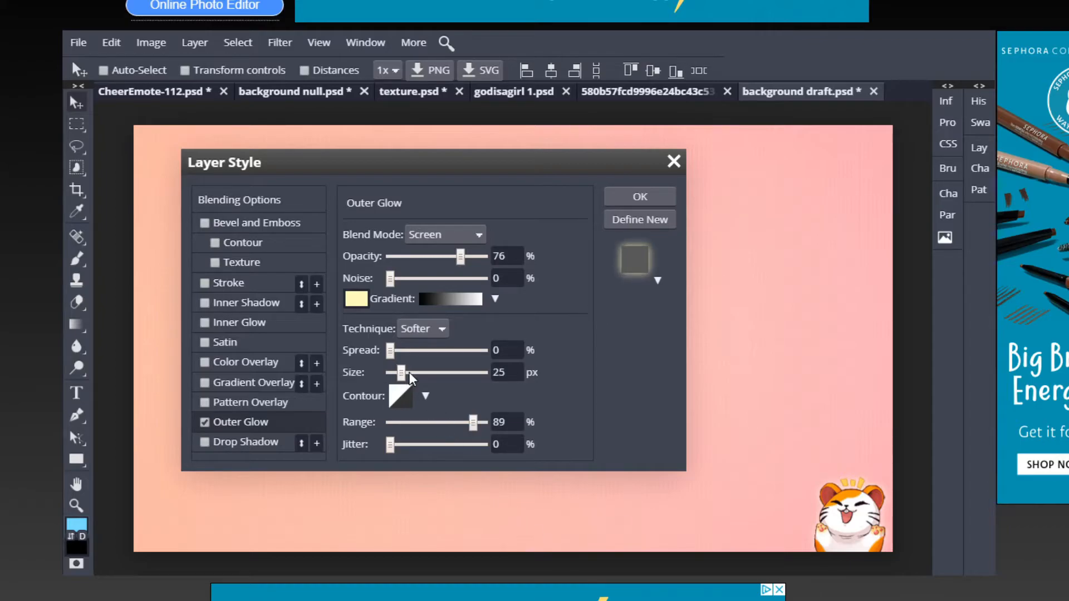
mouse_move(401, 376)
mouse_down()
mouse_move(417, 382)
mouse_move(394, 353)
mouse_move(410, 359)
mouse_up()
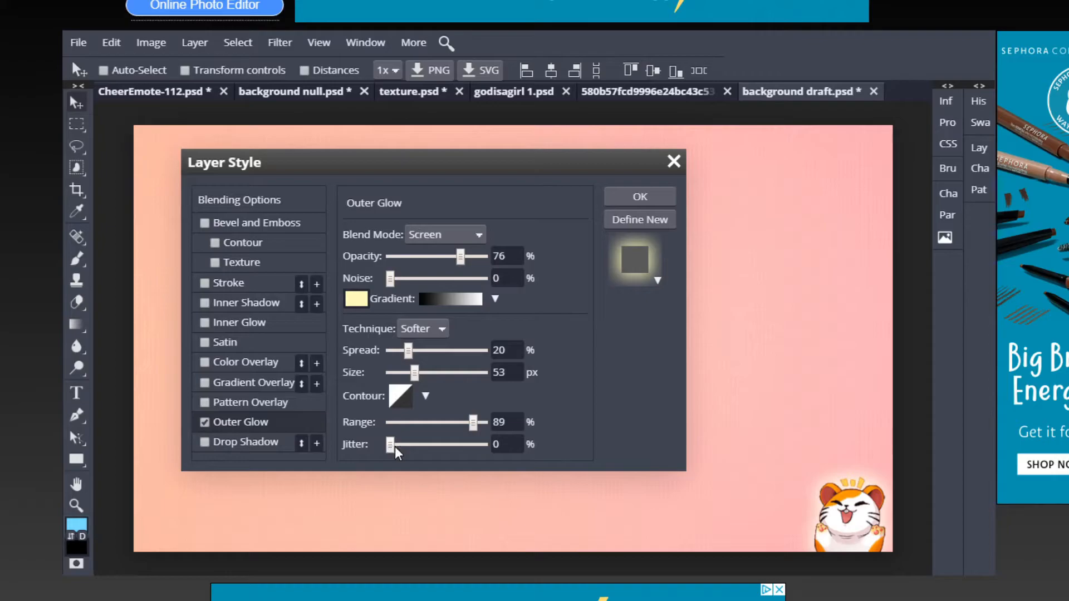
drag(390, 450, 357, 466)
mouse_move(408, 350)
mouse_down()
mouse_move(487, 352)
mouse_move(475, 379)
mouse_move(513, 374)
mouse_move(445, 351)
mouse_move(411, 359)
mouse_up()
mouse_move(406, 358)
mouse_down()
mouse_move(423, 361)
mouse_move(411, 362)
mouse_up()
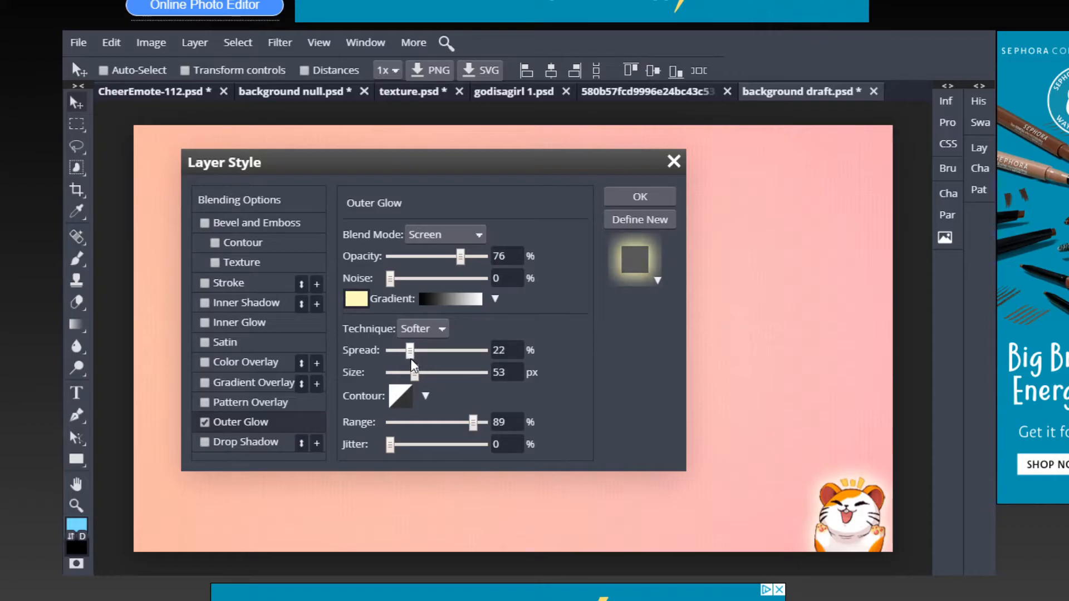
click(617, 200)
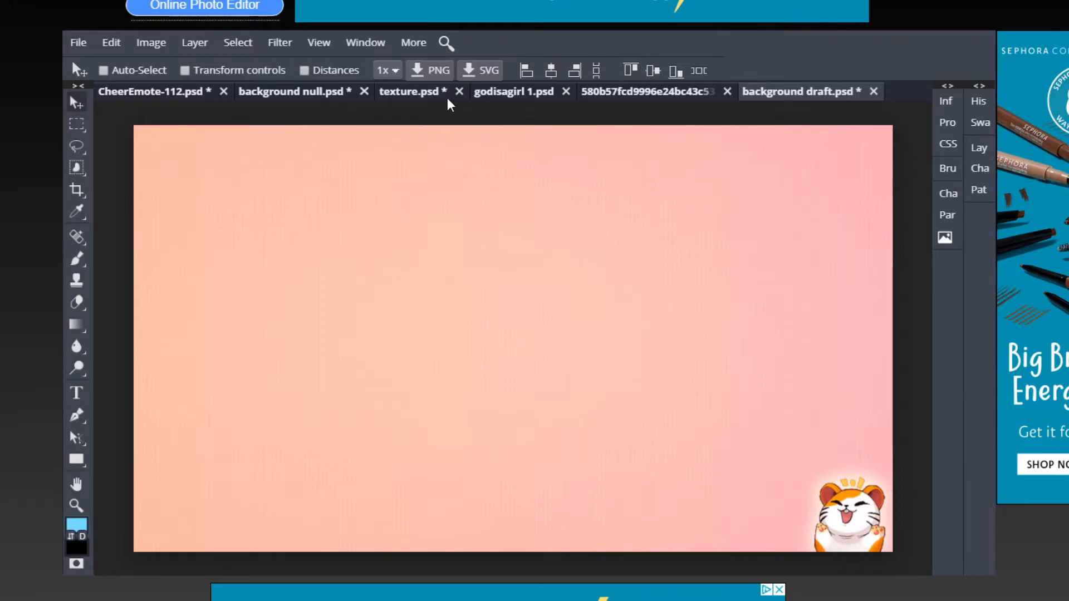
Resize the Twitter logo image to 150 × 150 px
click(633, 91)
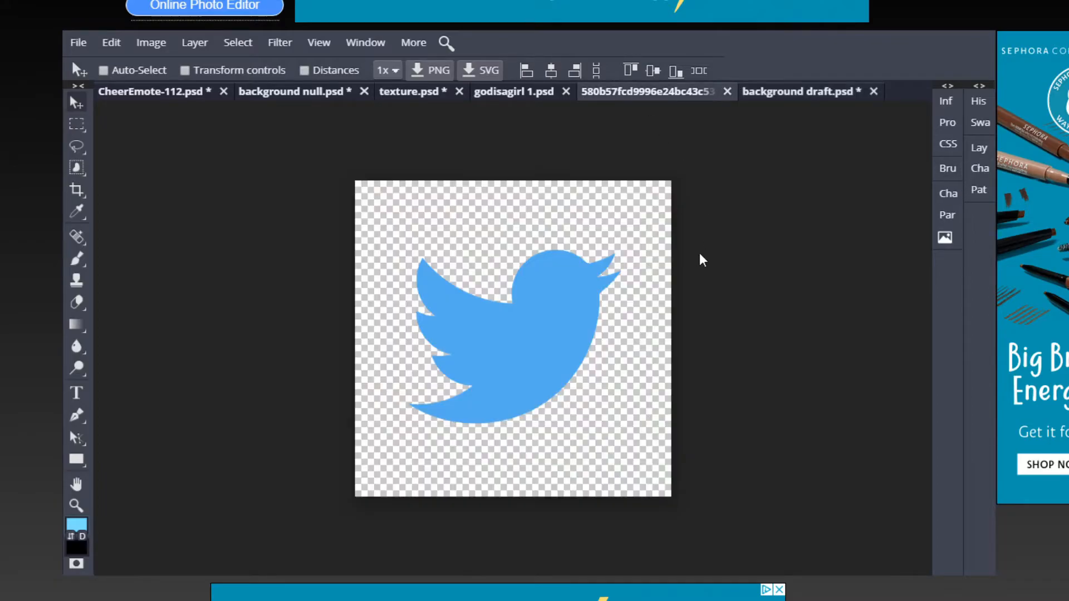
click(159, 44)
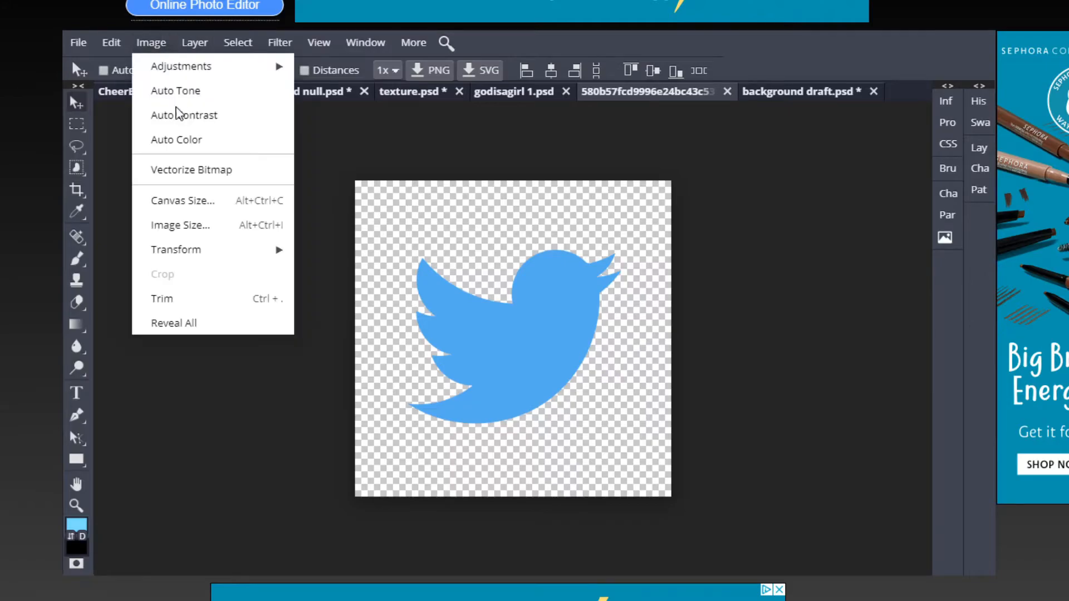
click(189, 225)
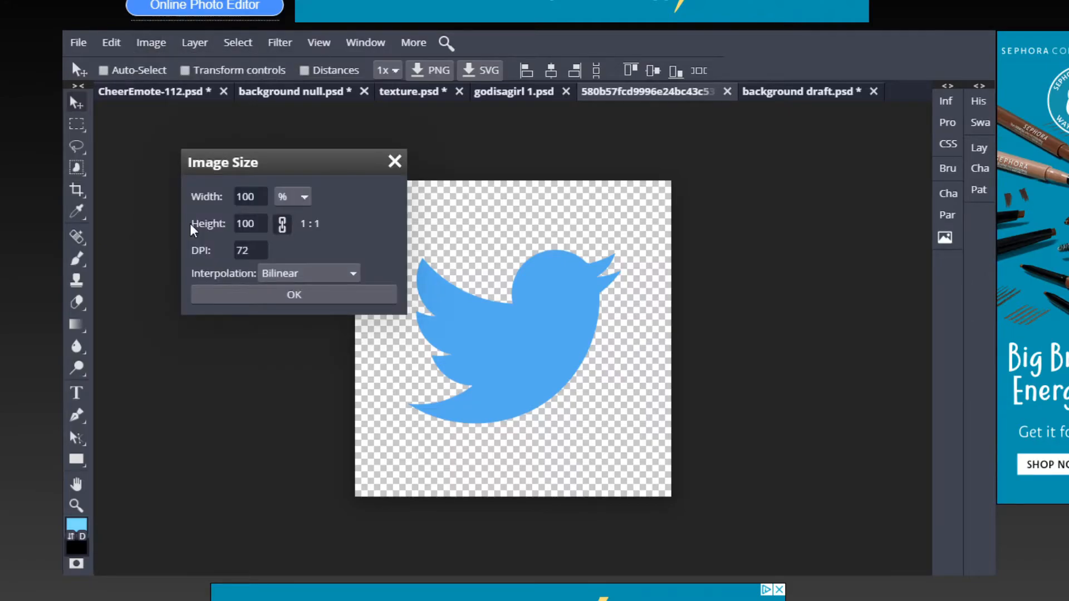
click(283, 197)
click(294, 212)
click(246, 199)
double_click(238, 199)
text(150)
click(373, 218)
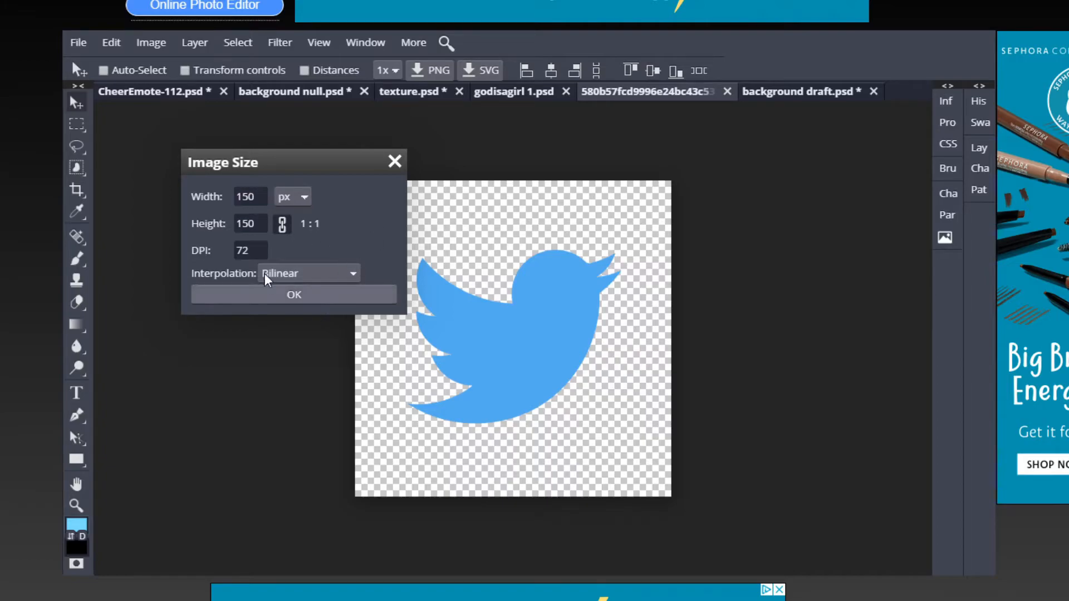
click(295, 288)
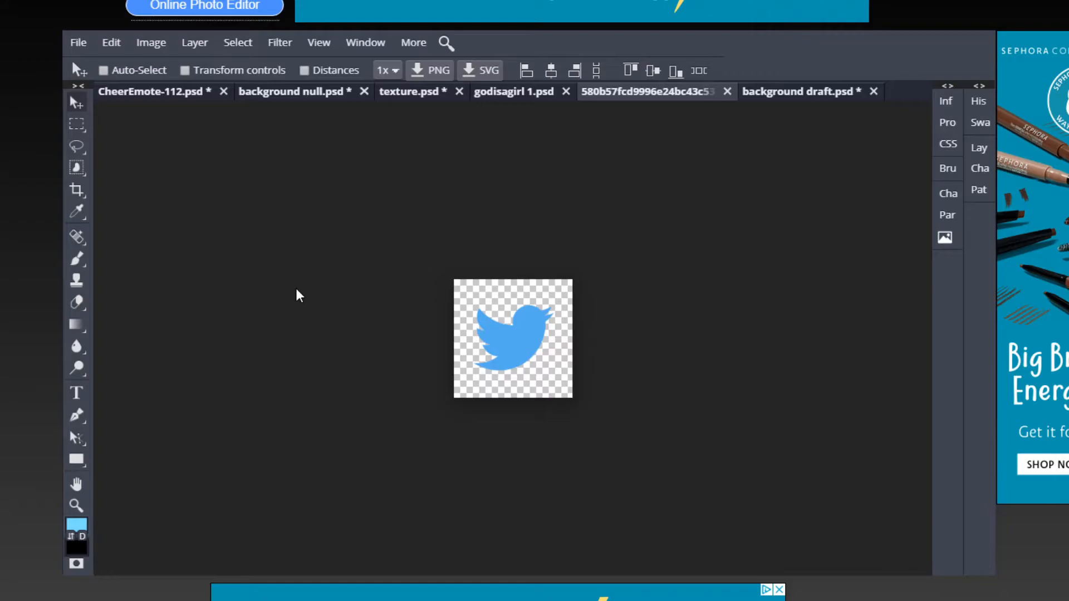
Copy the 150 px Twitter logo into background draft.psd and place it in the canvas's lower-left corner
key(ctrl+a)
click(776, 91)
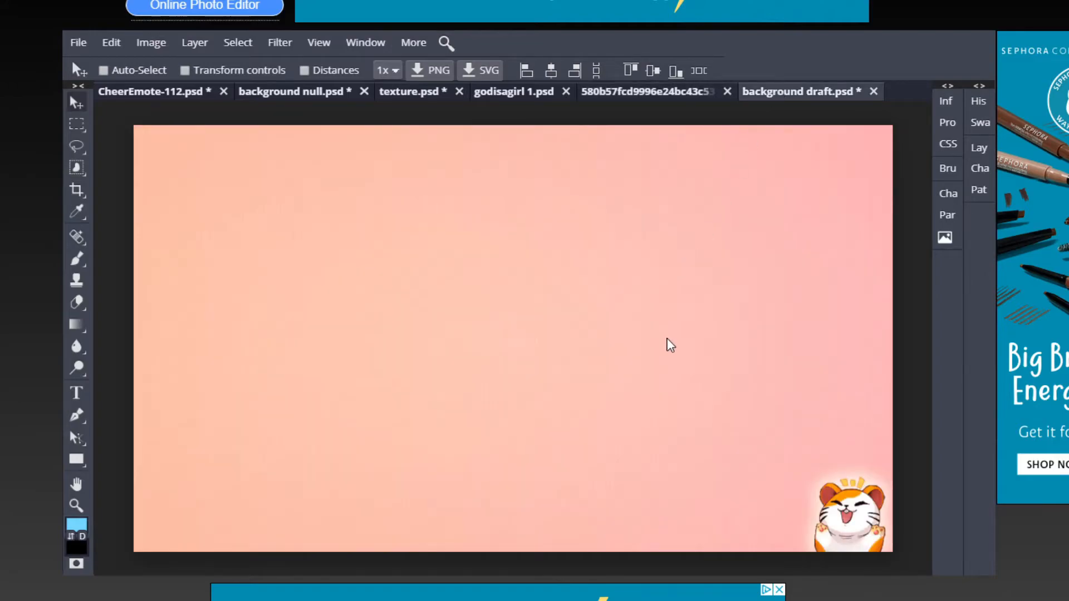
key(ctrl+v)
drag(435, 366, 156, 527)
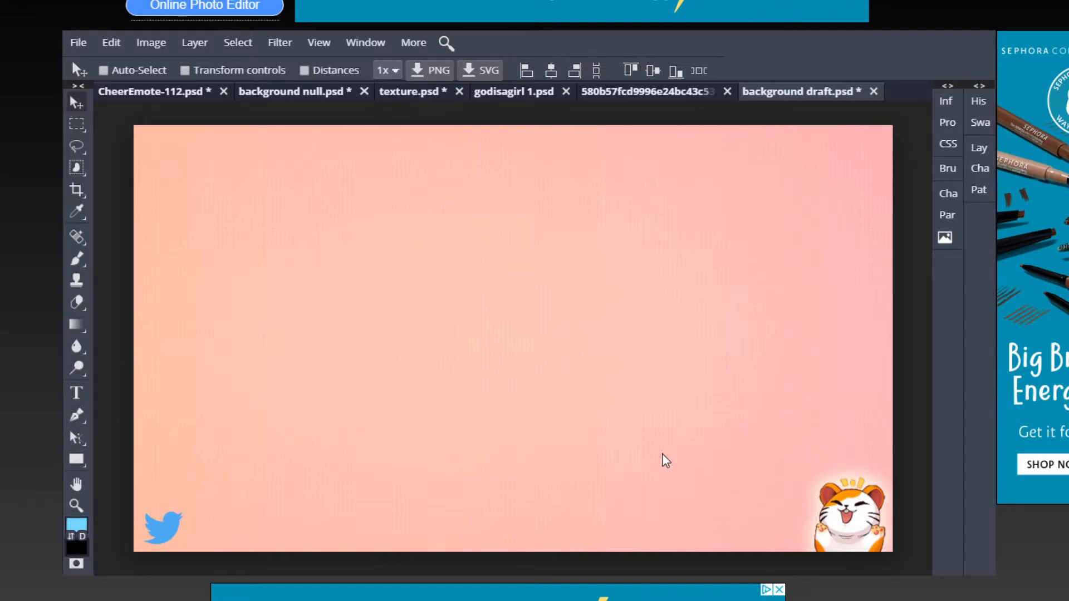
Undo the Twitter logo's placement in background draft.psd and the 150 px resize in its own file
key(ctrl+alt+z)
key(ctrl+alt+z)
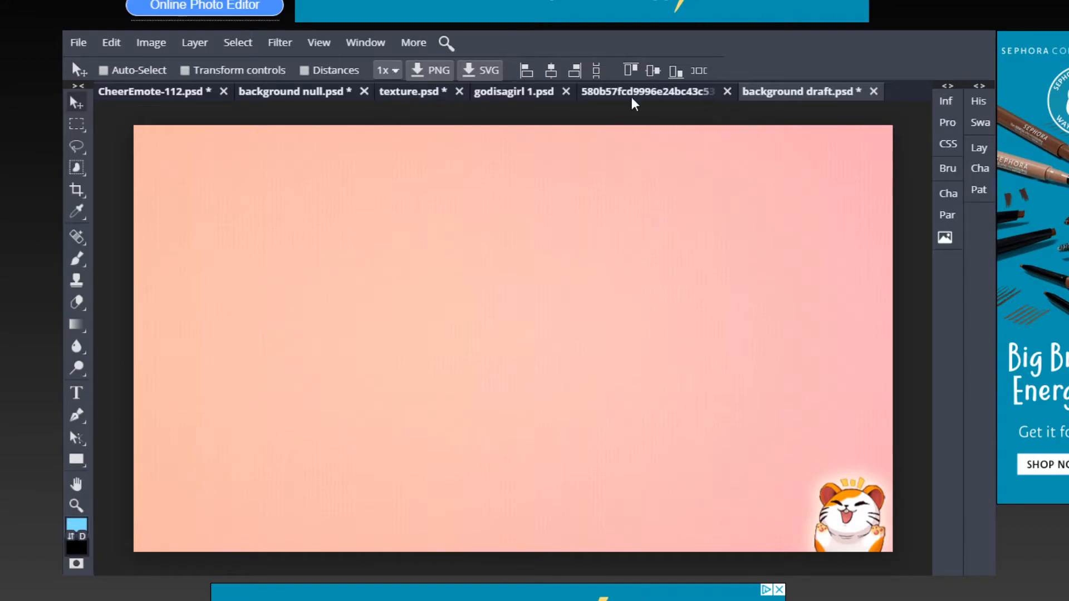
click(607, 92)
key(ctrl+alt+z)
key(ctrl+alt+z)
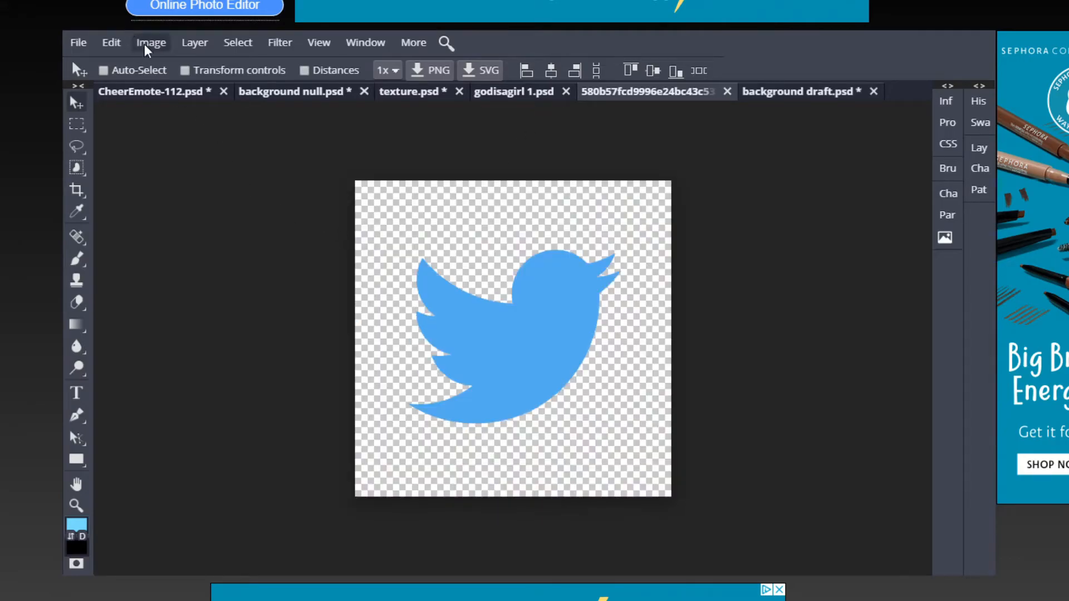
Resize the Twitter logo image to 200 × 200 px
click(146, 43)
click(205, 159)
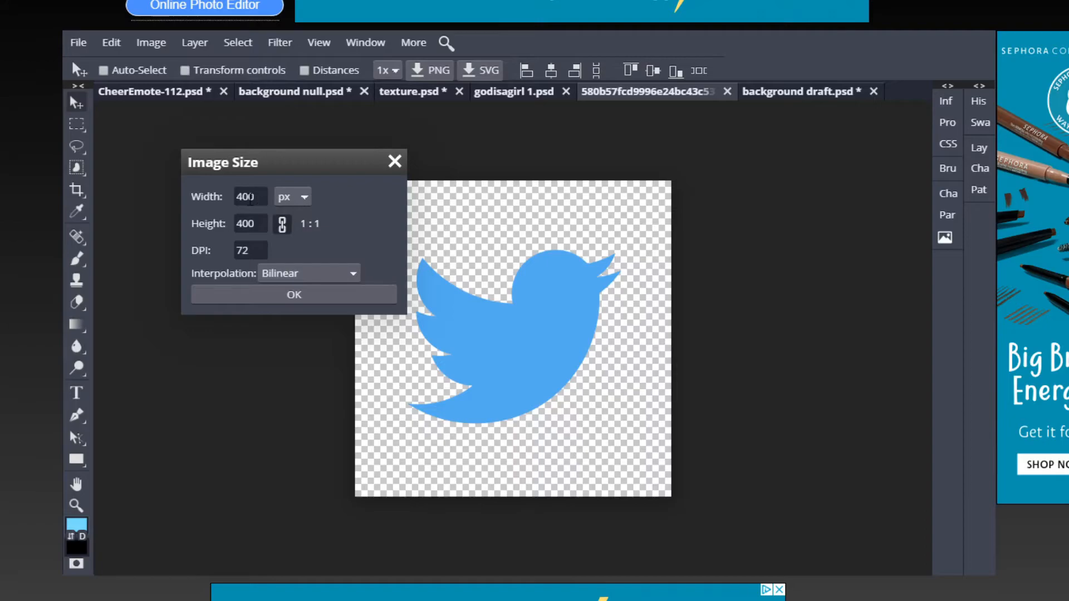
drag(243, 197, 227, 201)
text(2)
click(310, 295)
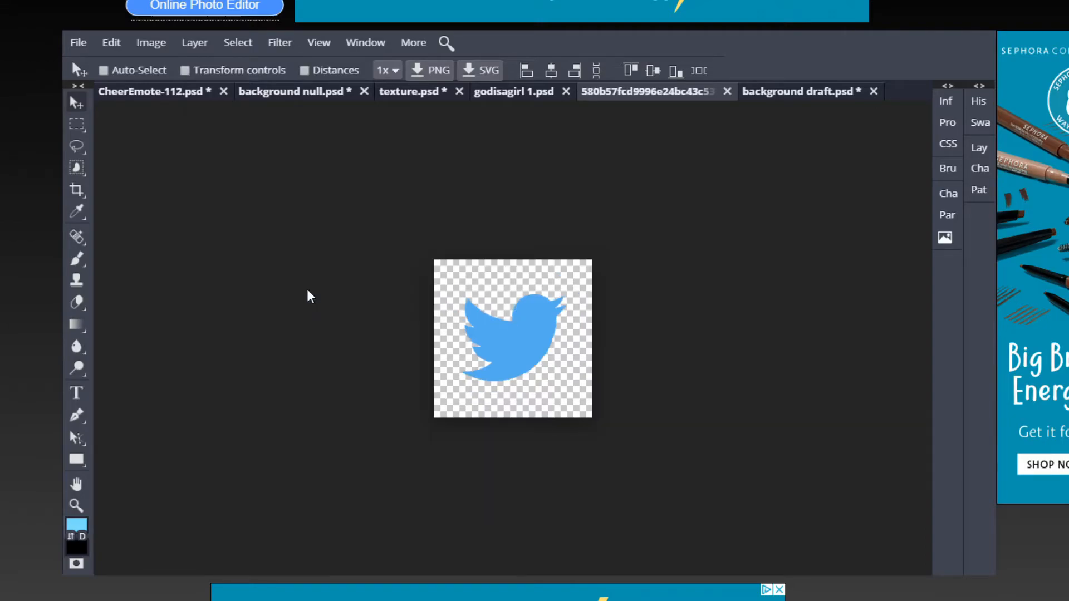
Copy the 200 px Twitter logo into background draft.psd and place it in the canvas's lower-left corner
key(ctrl+a)
click(773, 86)
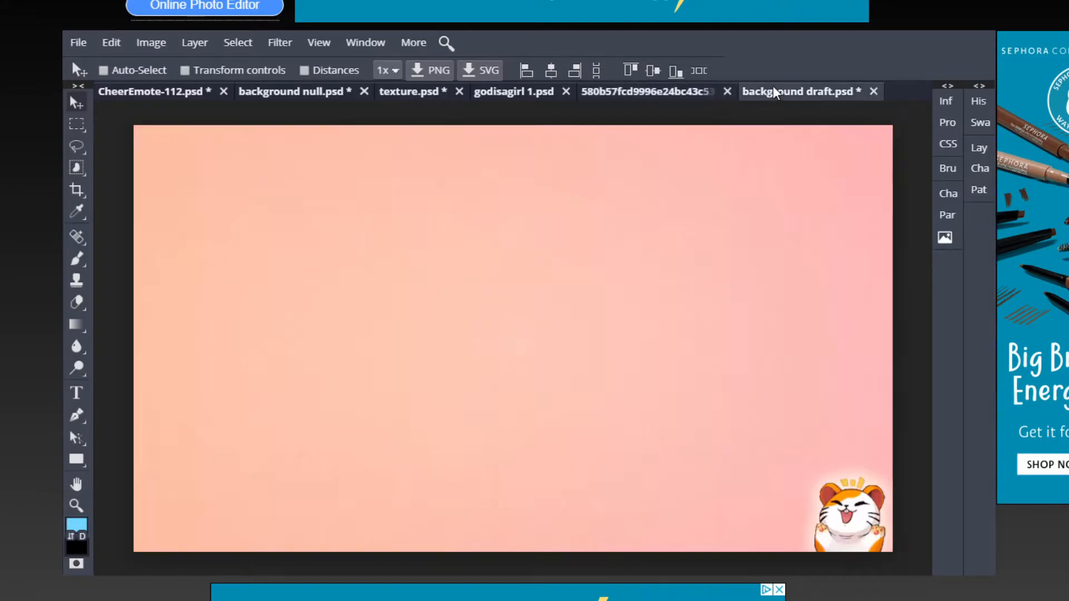
key(ctrl+v)
drag(509, 328, 167, 505)
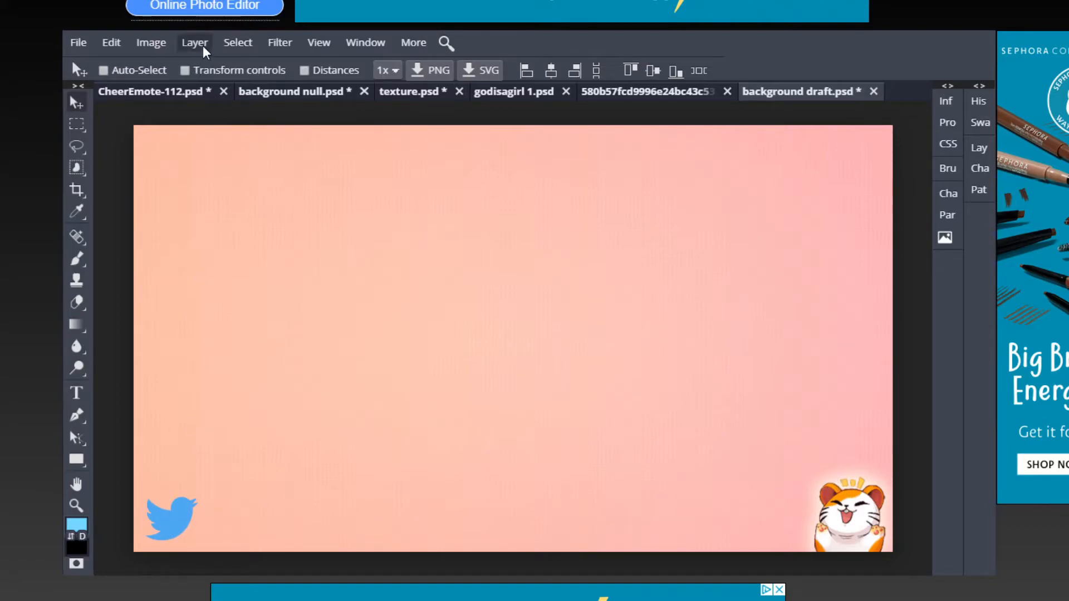
Rename Layer 1 to "texture", Layer 2 to "emote" and Layer 3 to "twitter" in background draft.psd
click(979, 147)
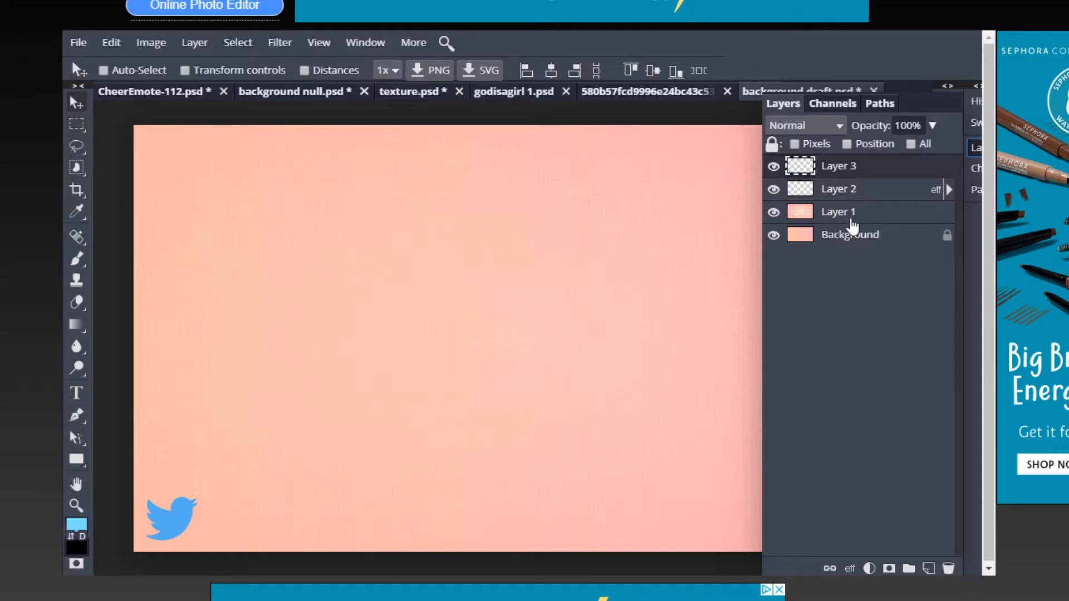
click(847, 214)
double_click(846, 213)
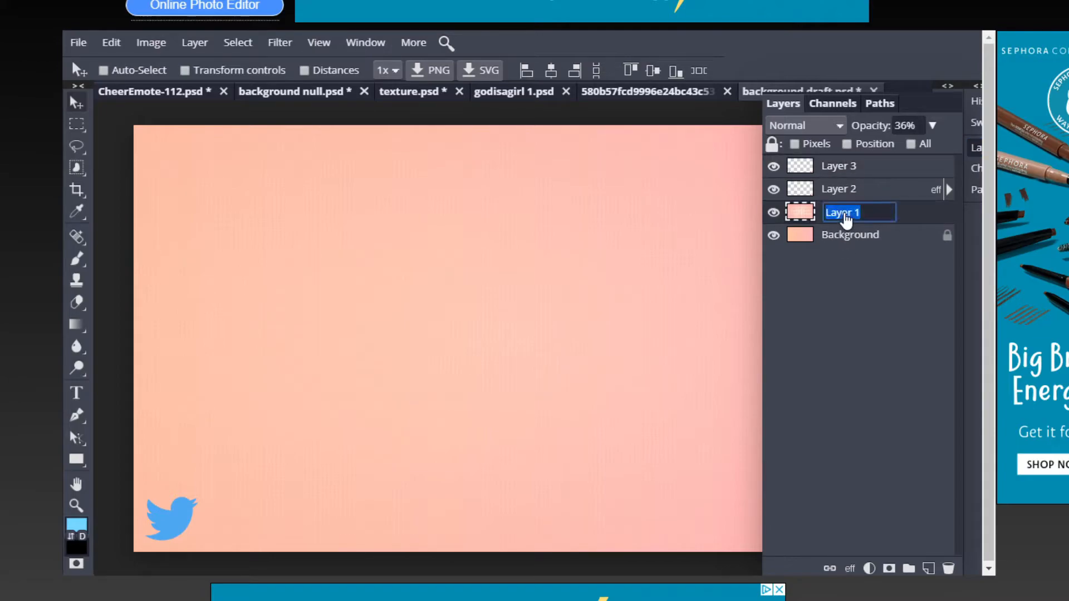
text(texture)
double_click(854, 192)
text(emote)
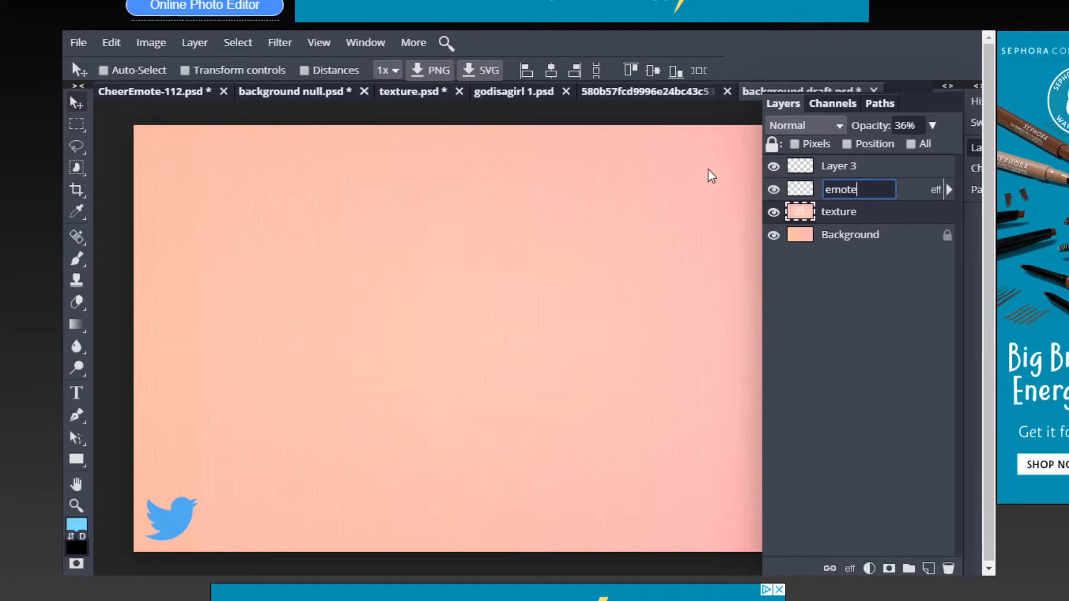
key(Return)
double_click(842, 167)
text(twitter)
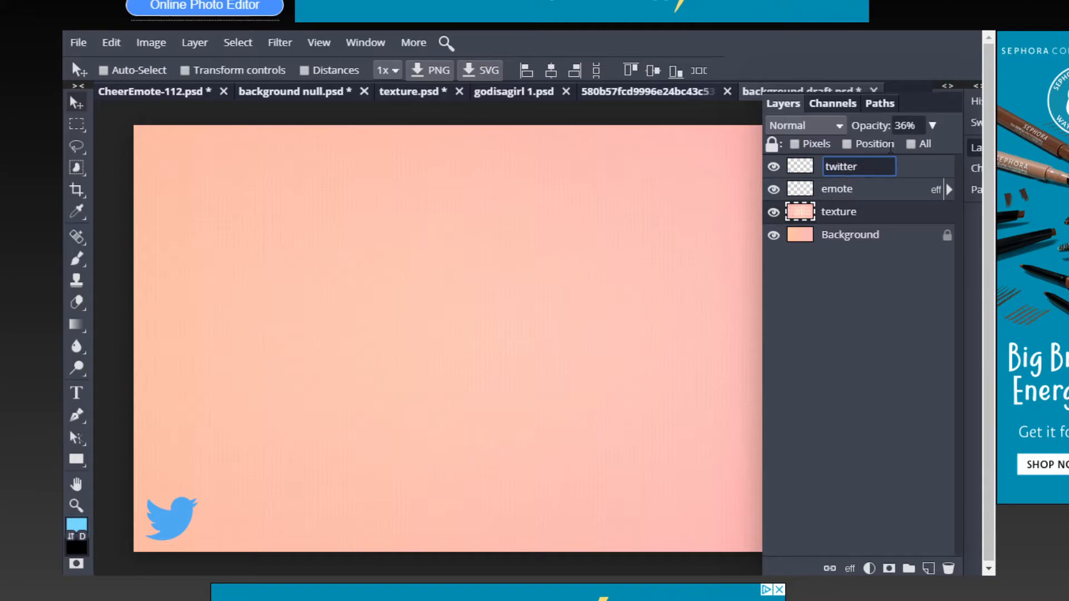
key(Return)
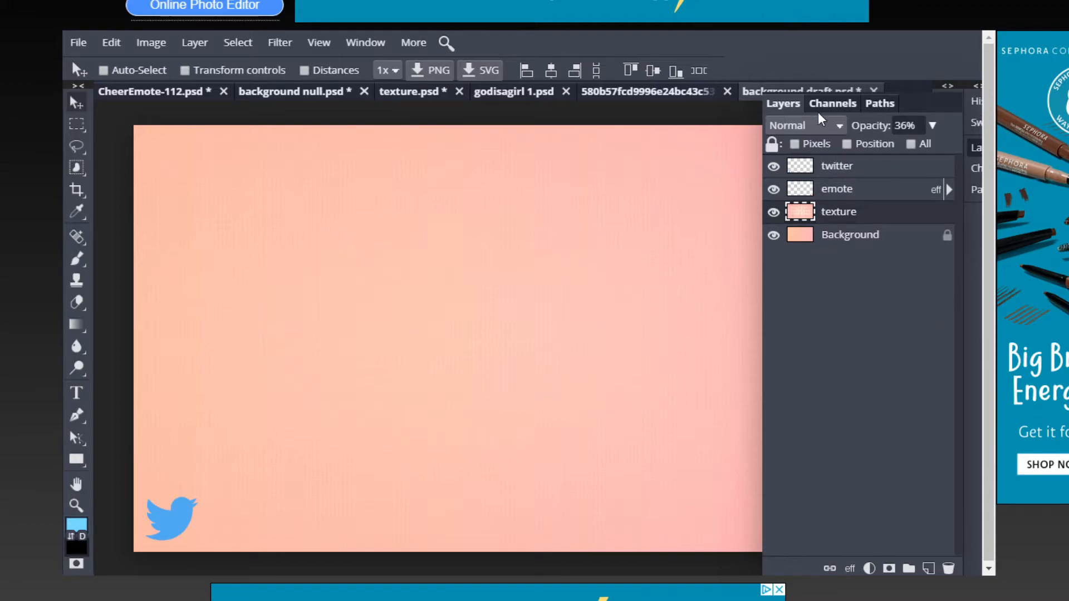
click(841, 180)
click(840, 169)
click(837, 196)
click(838, 214)
click(841, 234)
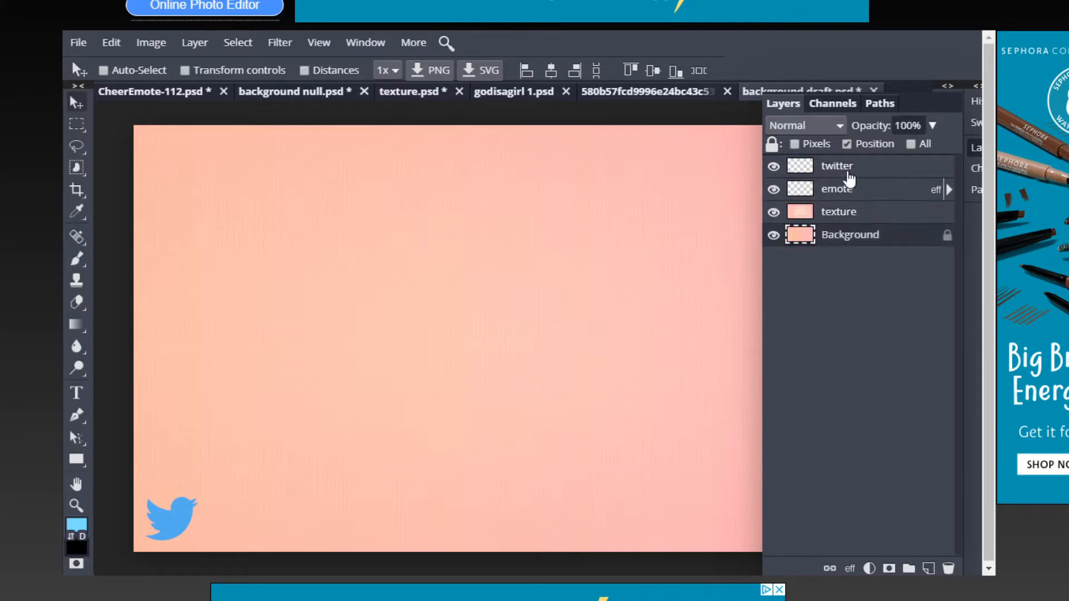
Apply an Outer Glow with 22% spread and 53 px size to the twitter layer
click(849, 174)
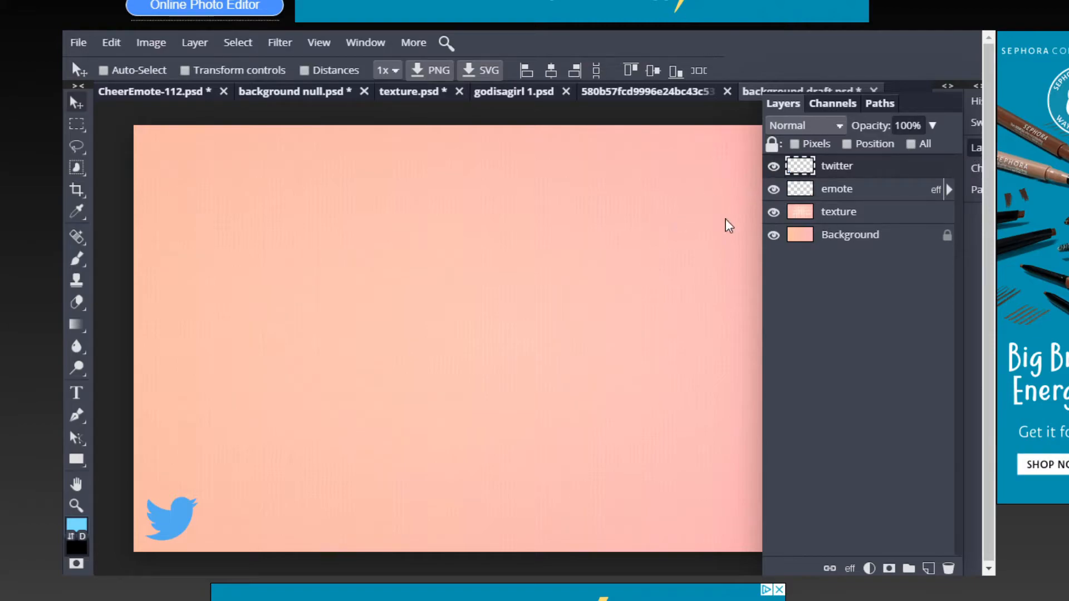
click(976, 147)
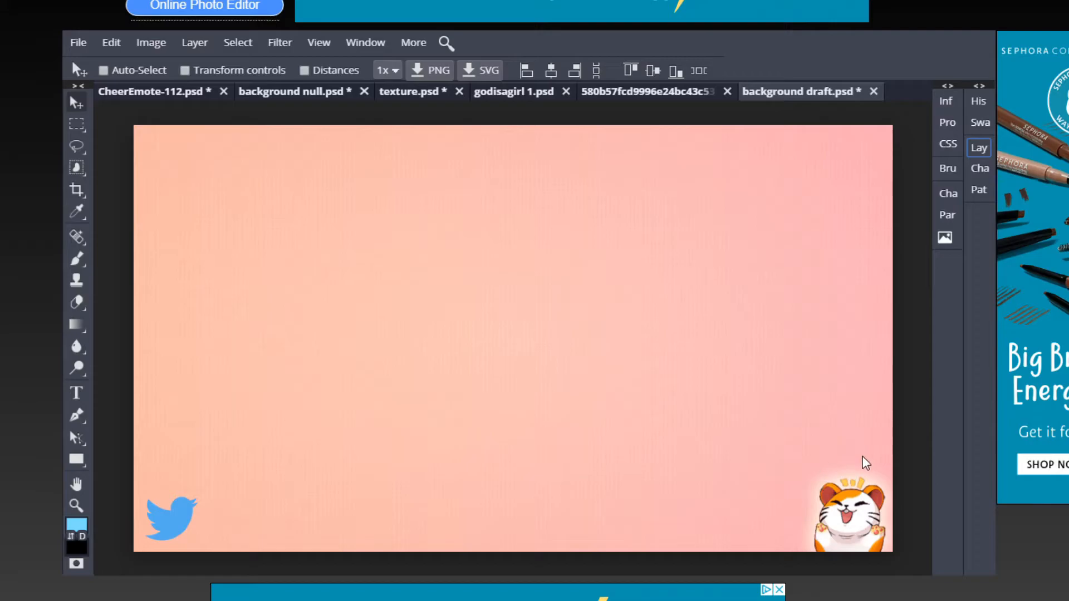
click(196, 42)
mouse_move(275, 171)
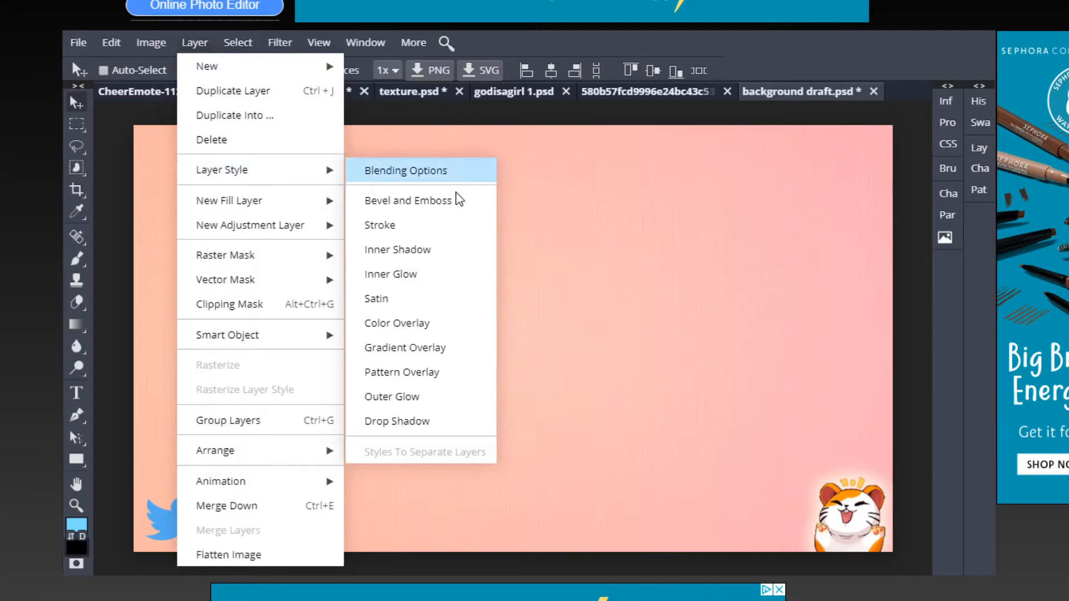
click(412, 397)
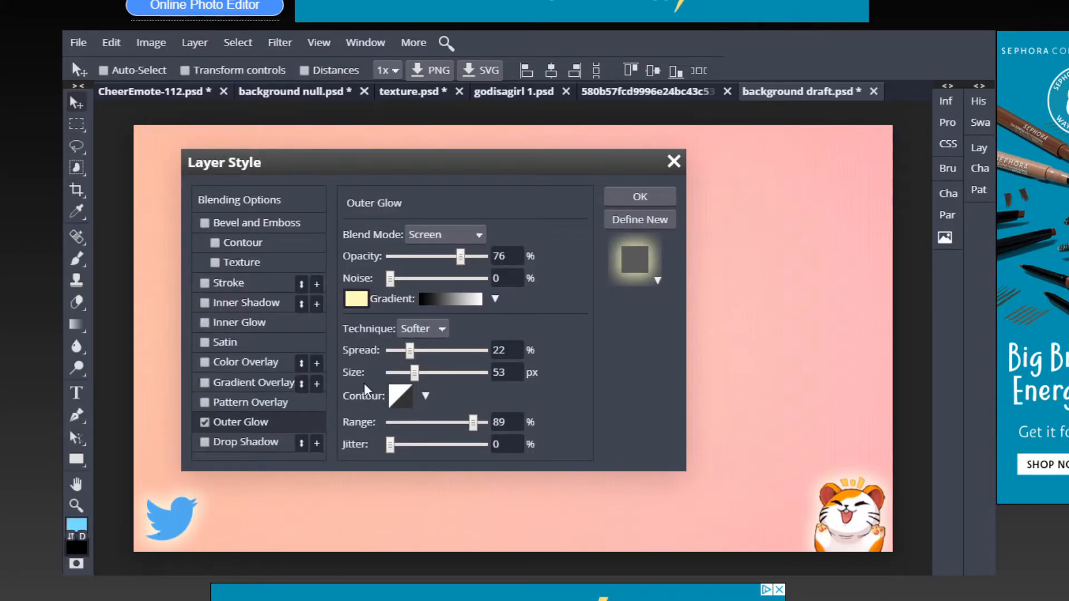
click(623, 200)
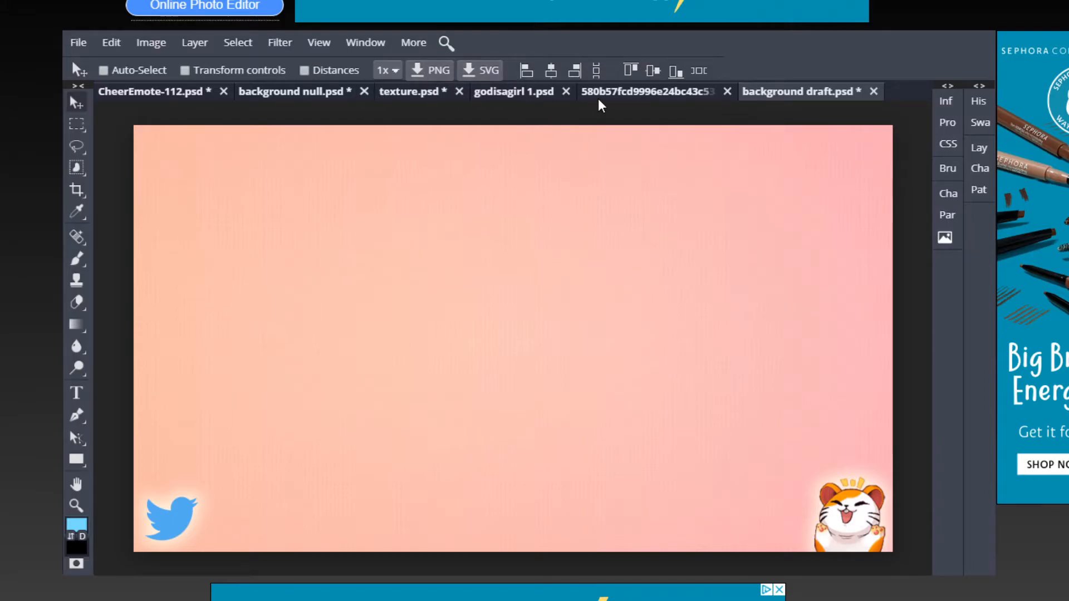
Inspect the font, size and colour of the Twitter handle text in the finished banner godisagirl 1.psd
click(521, 94)
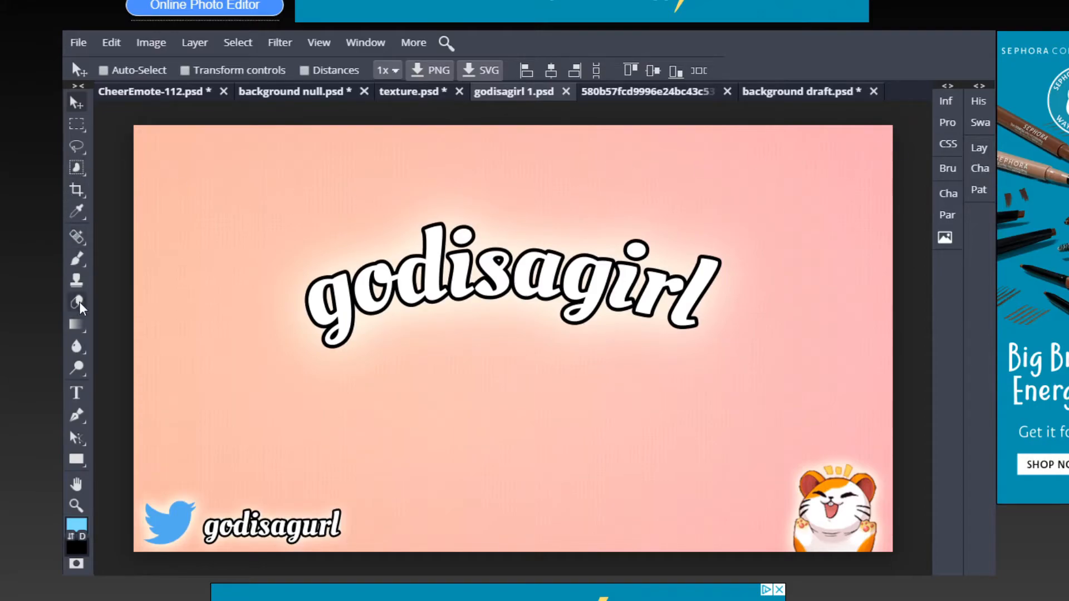
click(76, 392)
click(258, 526)
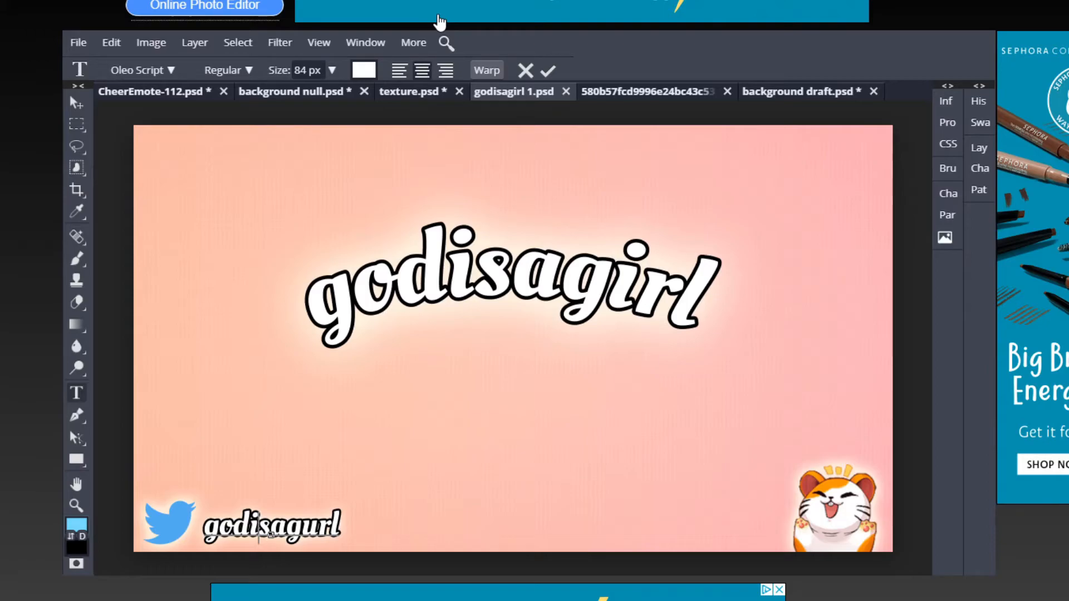
Add the white Oleo Script text "godisagurl" at 84 px beside the Twitter logo in background draft.psd
click(812, 90)
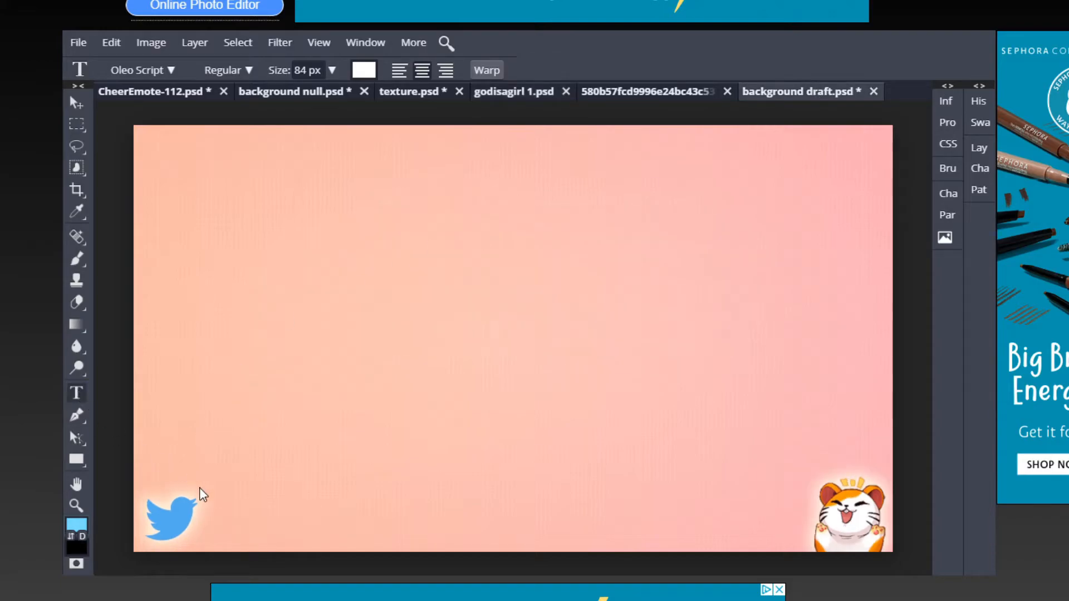
click(230, 521)
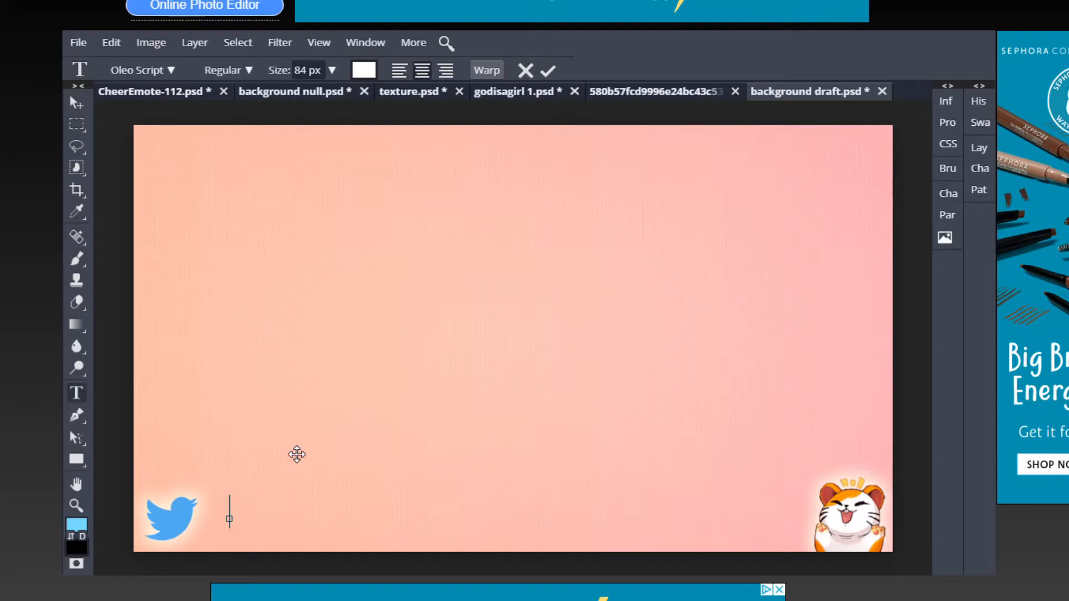
text(godis)
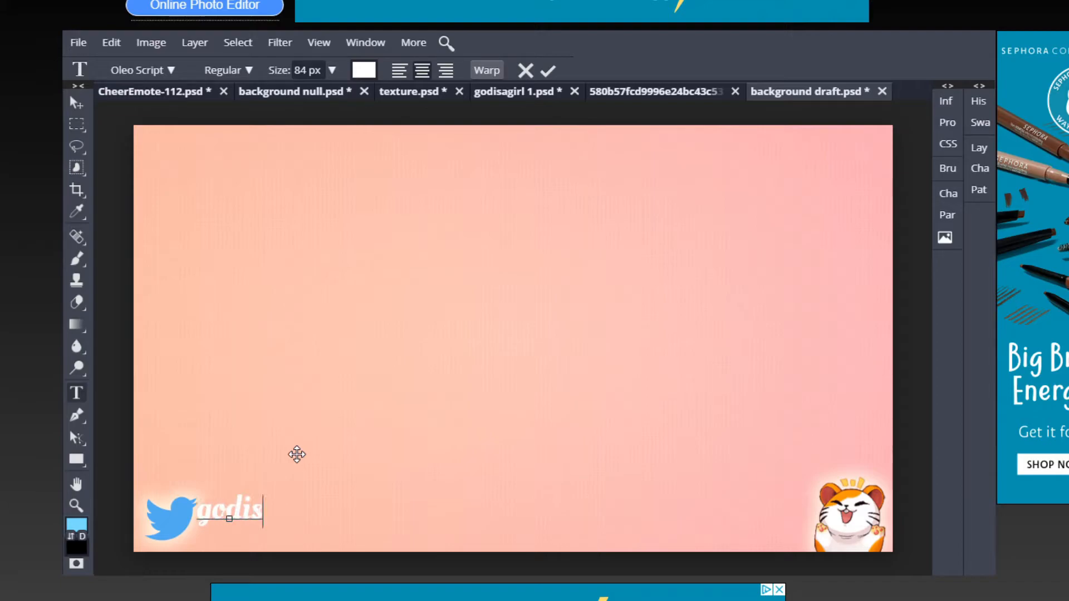
text(agurl)
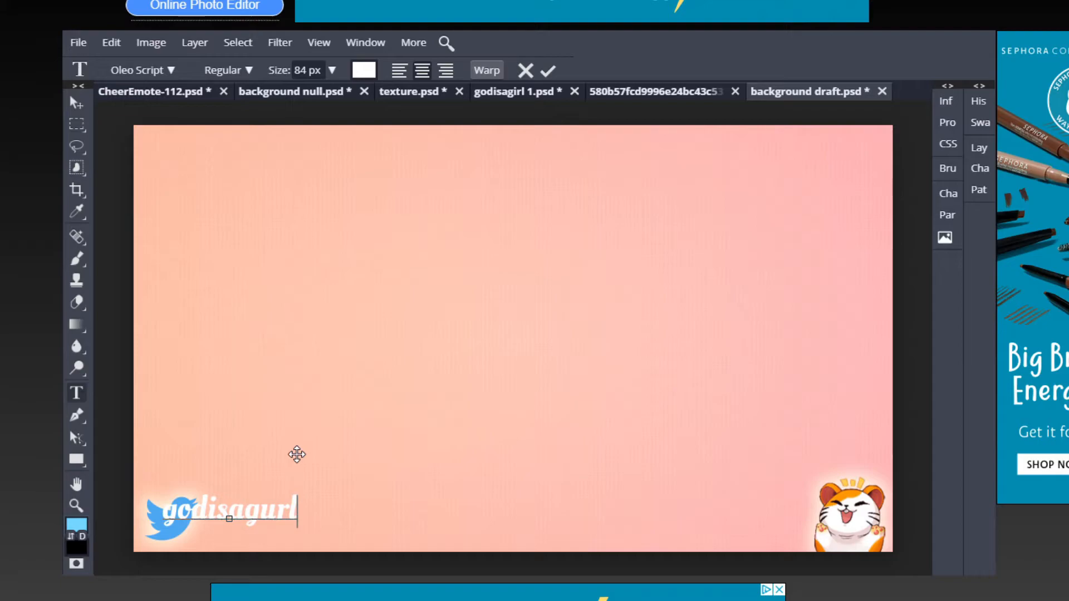
drag(282, 559, 331, 569)
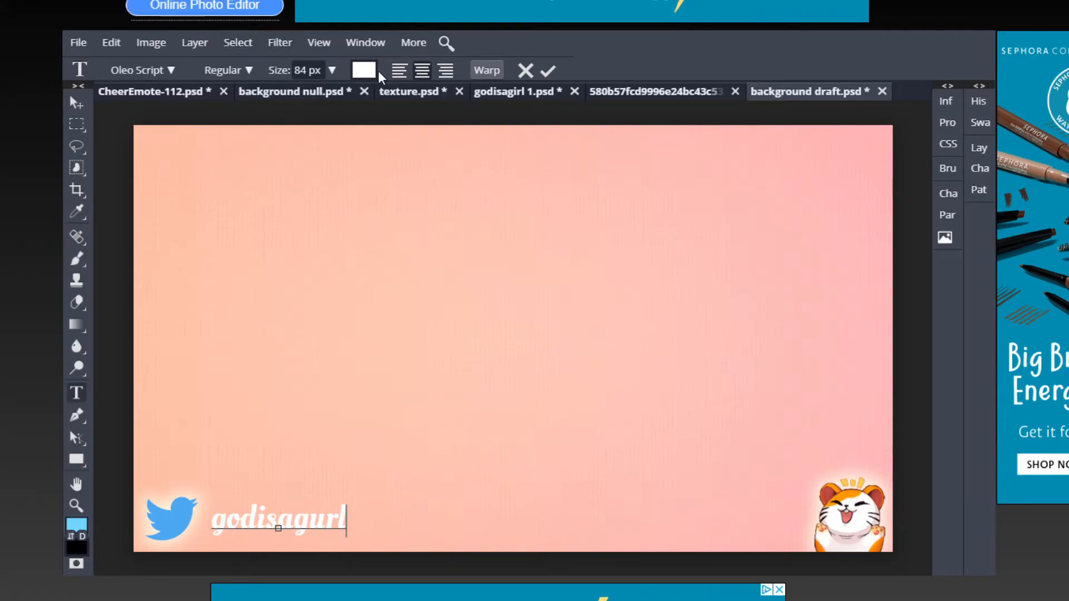
drag(398, 544, 397, 543)
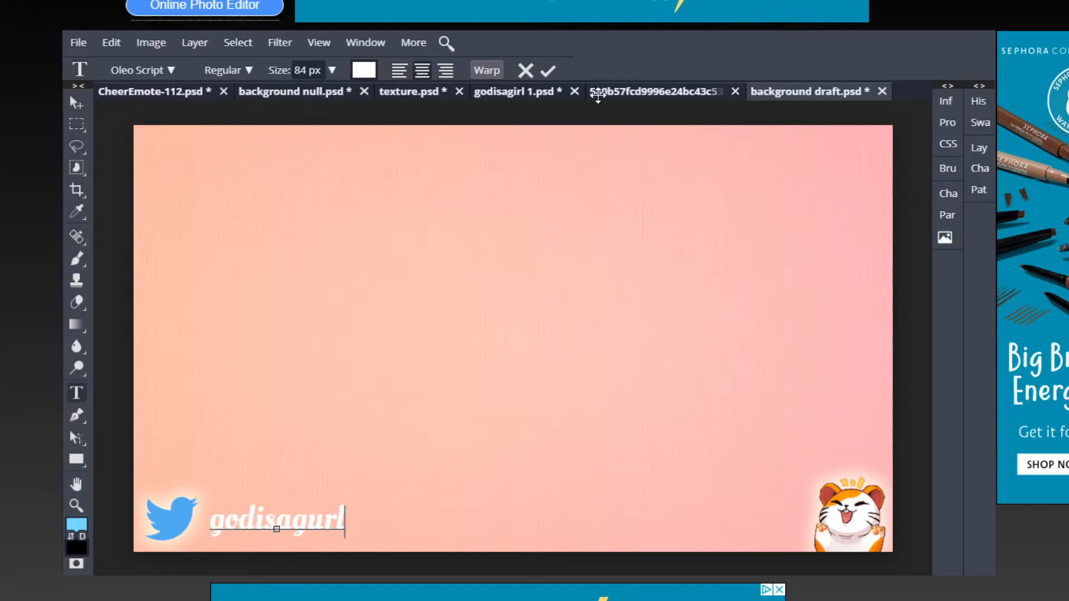
click(547, 71)
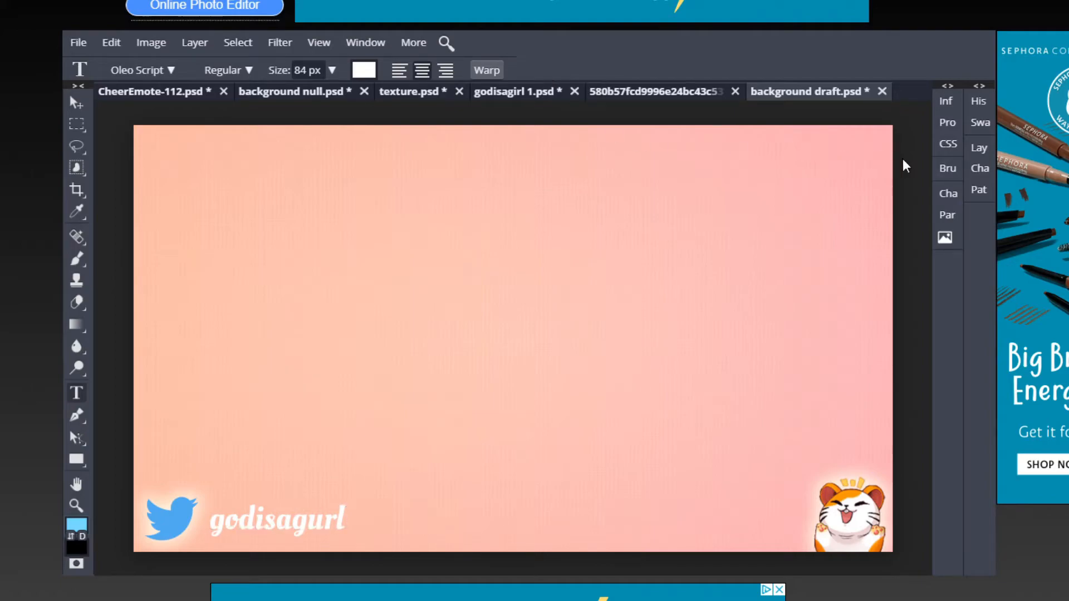
click(981, 148)
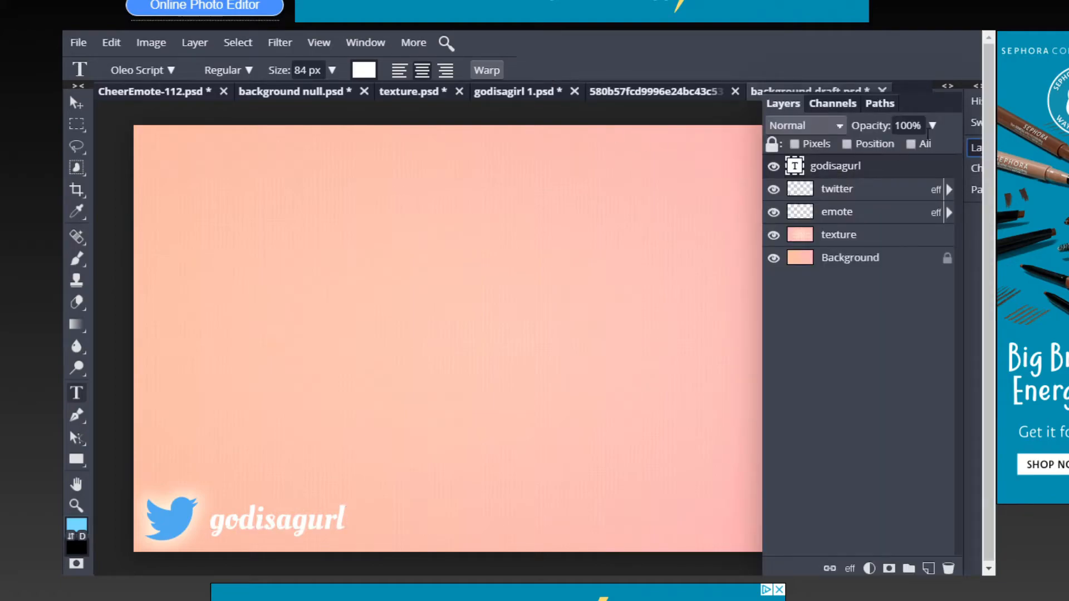
click(978, 147)
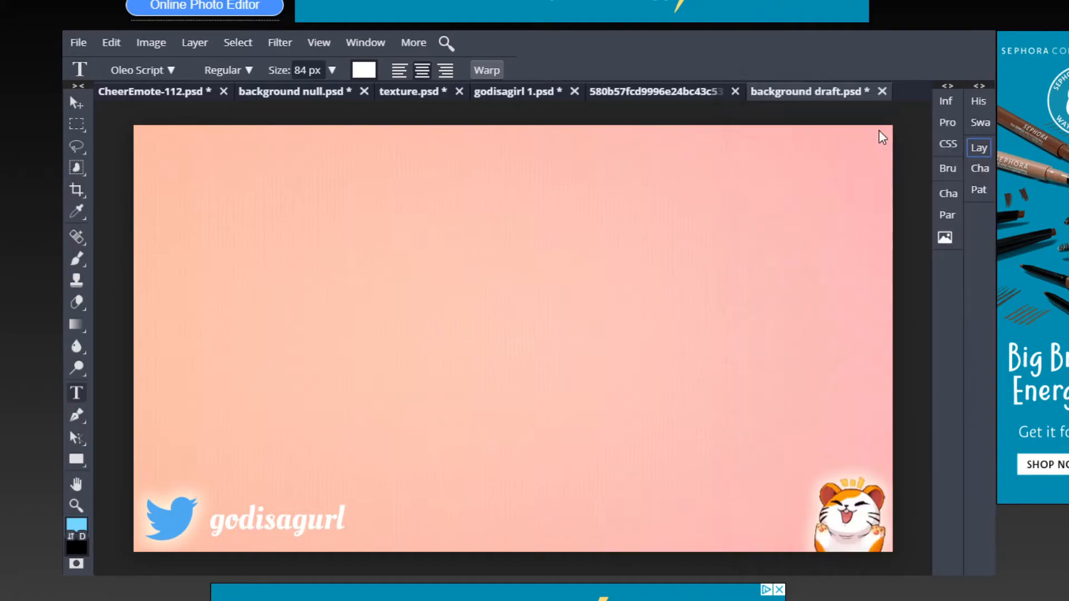
Apply a 4 px black outside Stroke to the godisagurl text layer, following the outline in godisagirl 1.psd
click(549, 90)
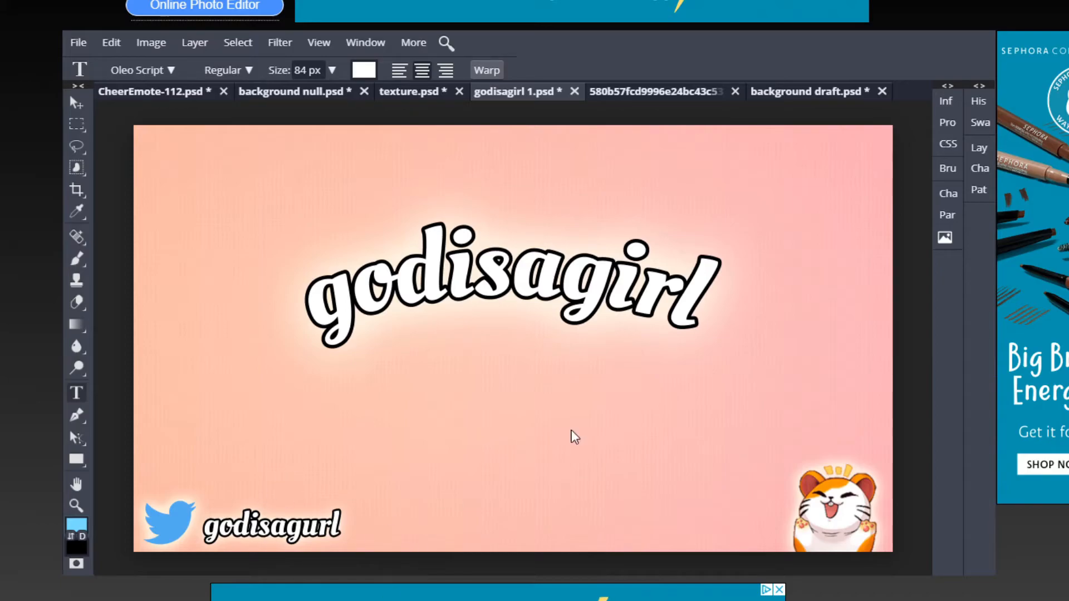
click(823, 94)
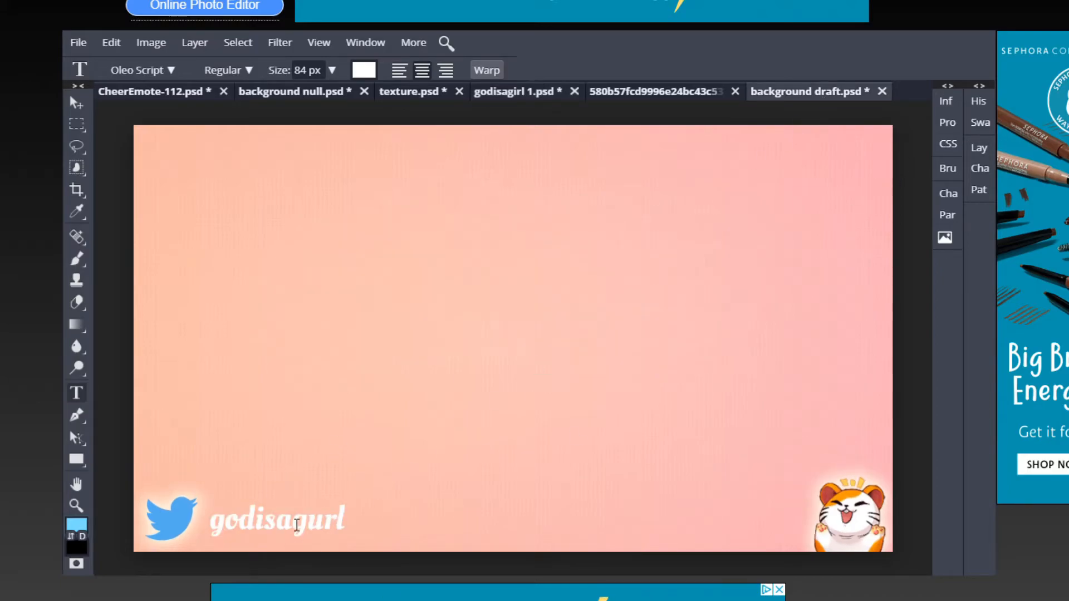
click(203, 49)
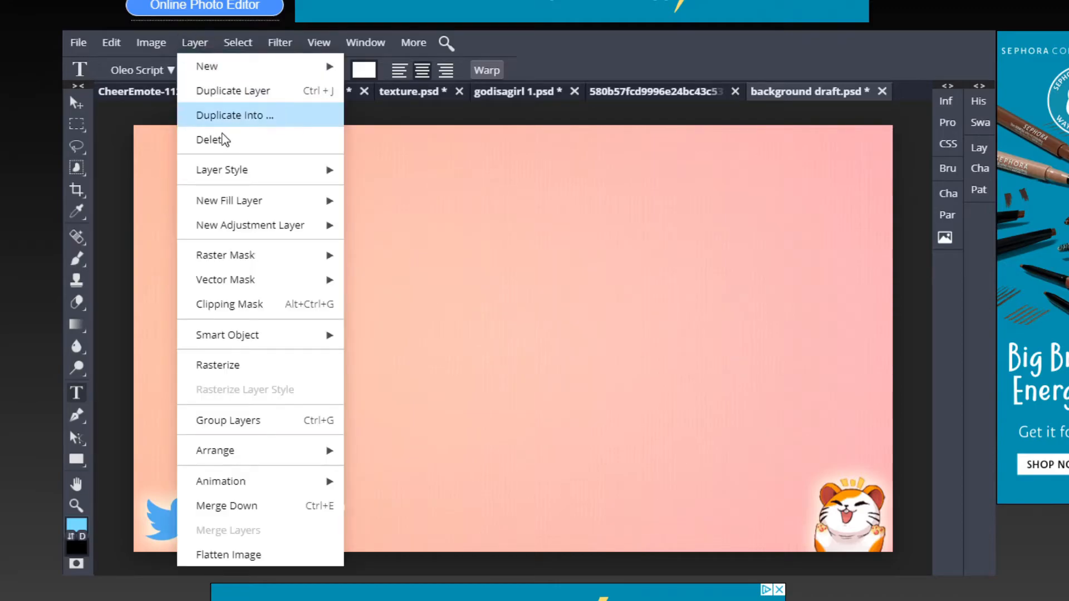
mouse_move(306, 169)
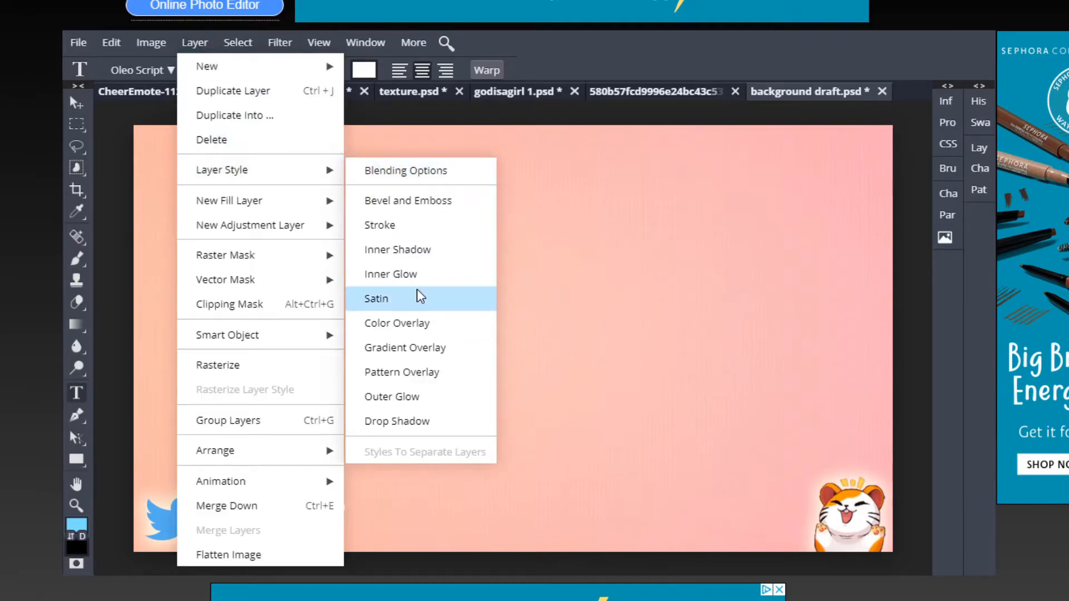
click(416, 232)
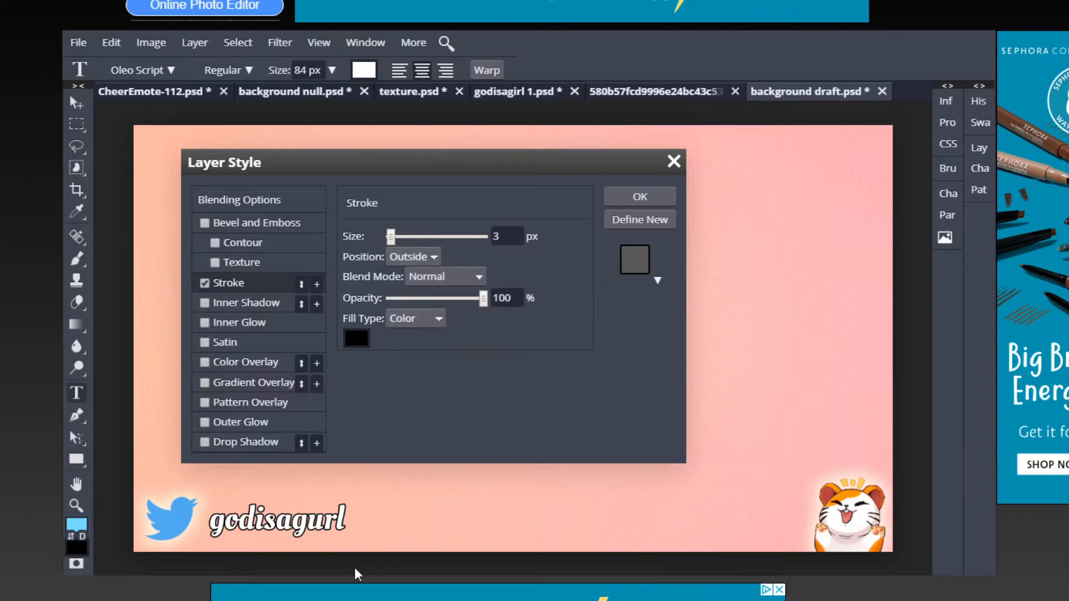
drag(481, 167, 576, 150)
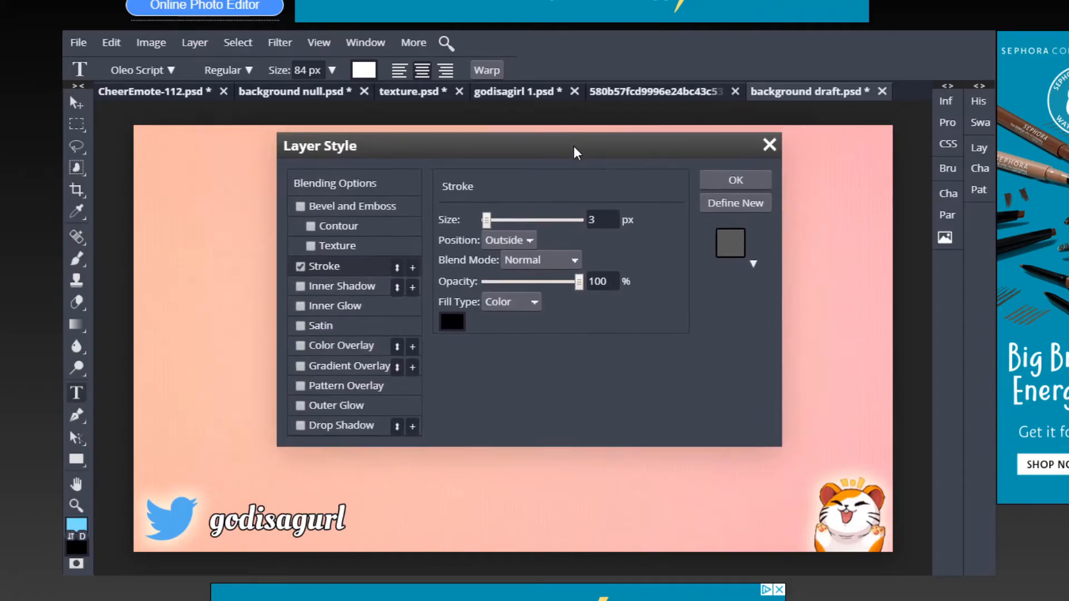
click(610, 225)
text(4)
click(639, 264)
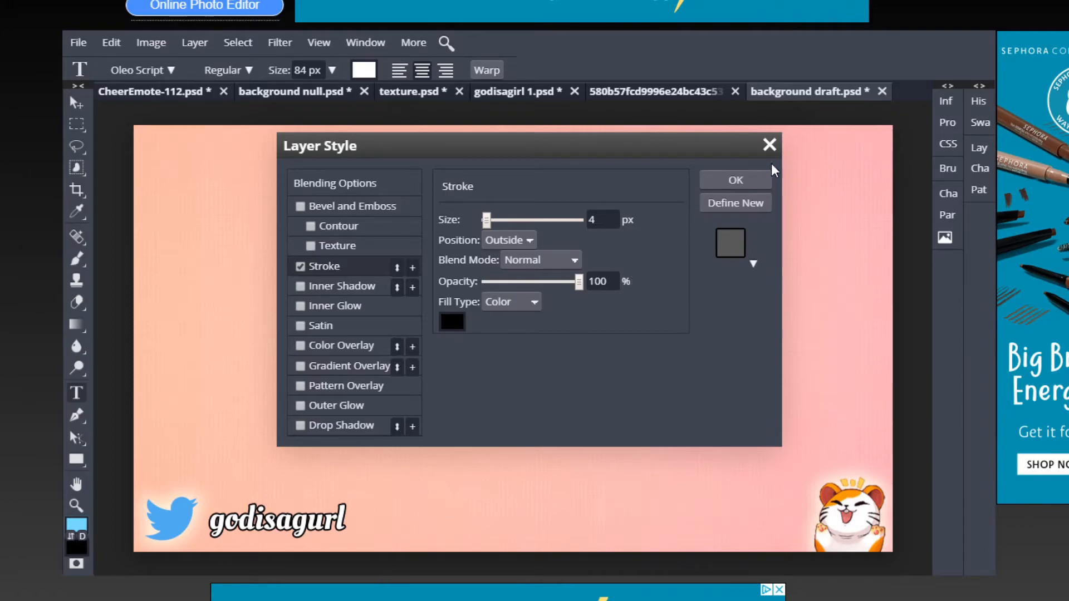
click(737, 177)
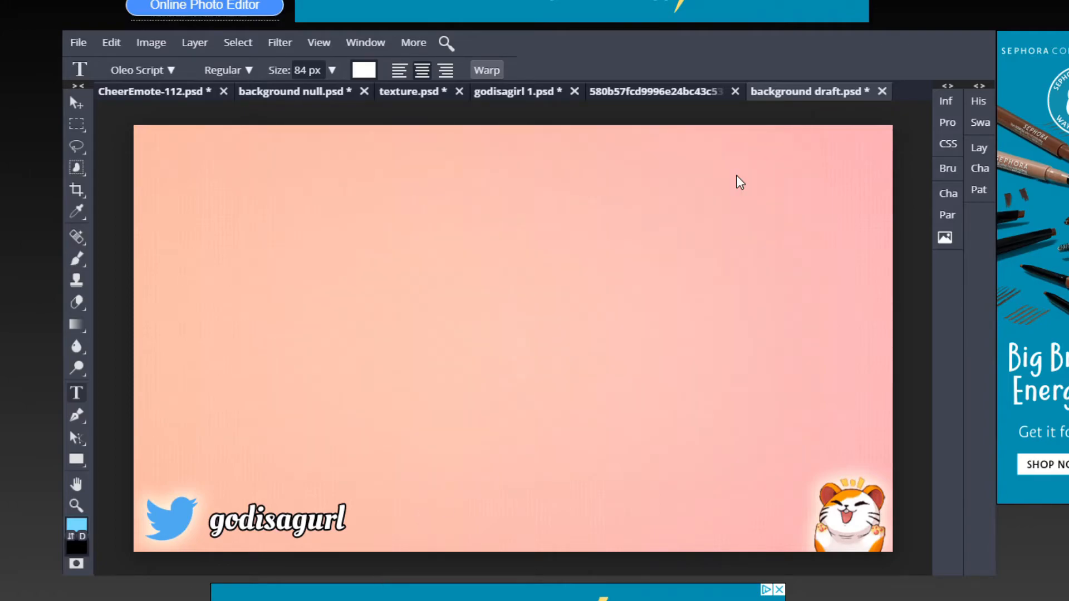
Add an Outer Glow with 15% spread and 34 px size to the godisagurl text layer
click(196, 45)
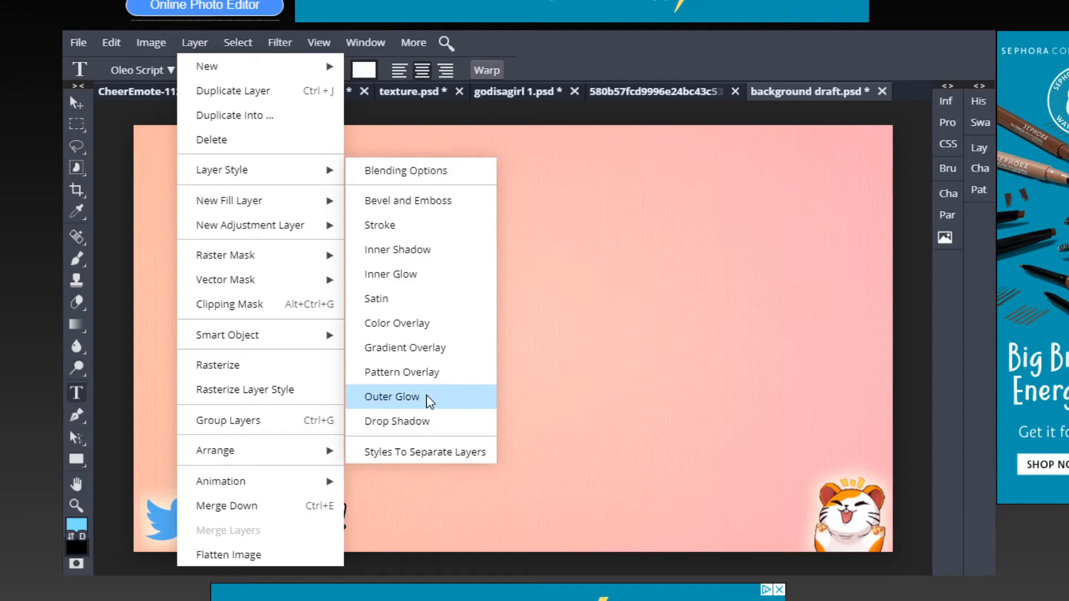
click(430, 397)
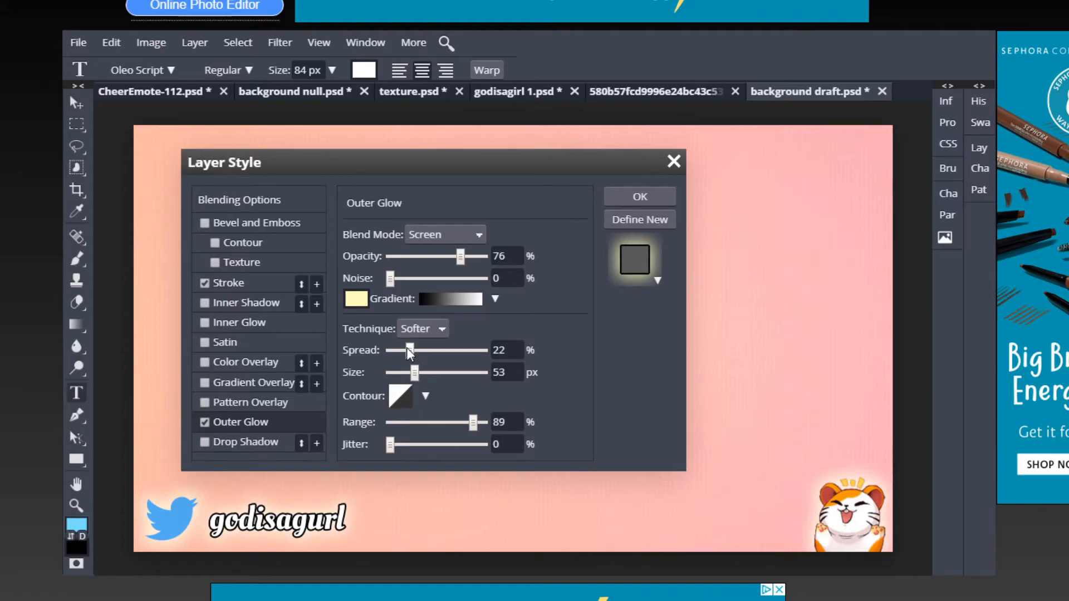
drag(407, 349, 407, 377)
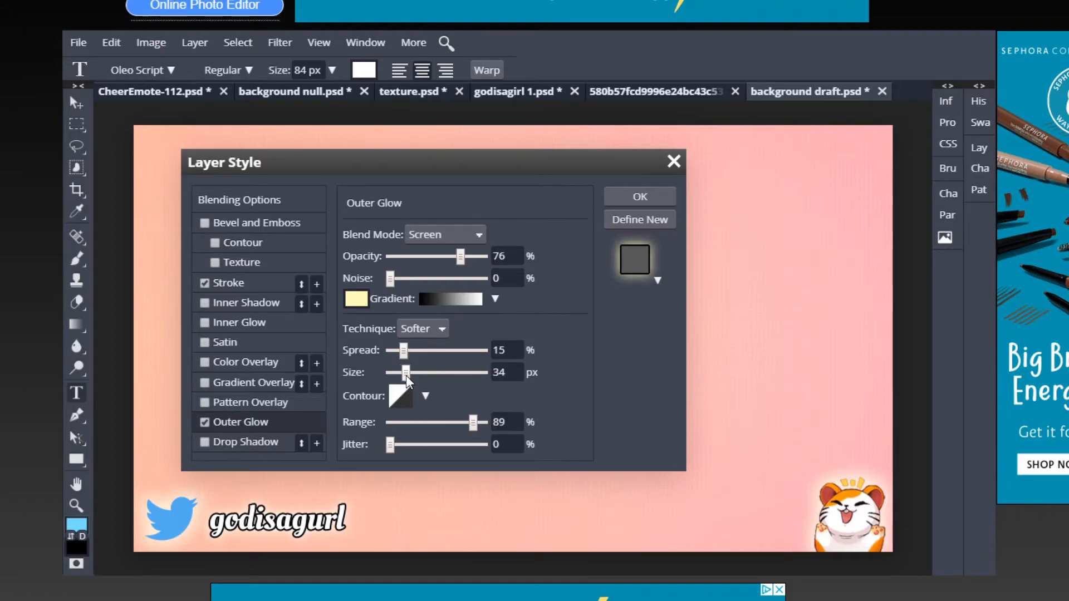
click(639, 197)
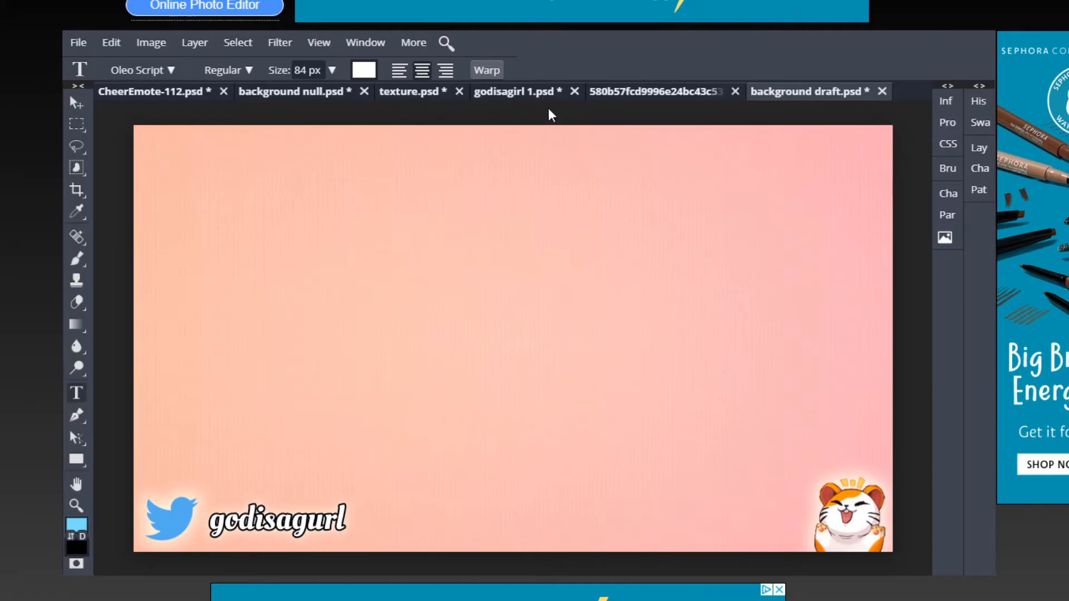
Check the title in godisagirl 1.psd and add the text "godisagirl" near the centre of background draft.psd
click(525, 90)
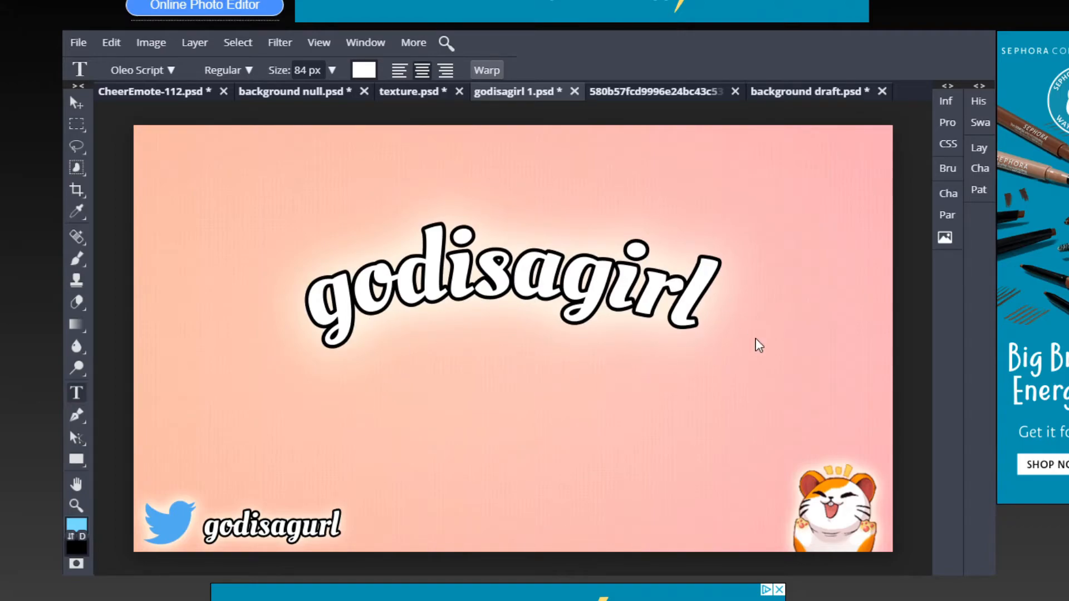
click(796, 92)
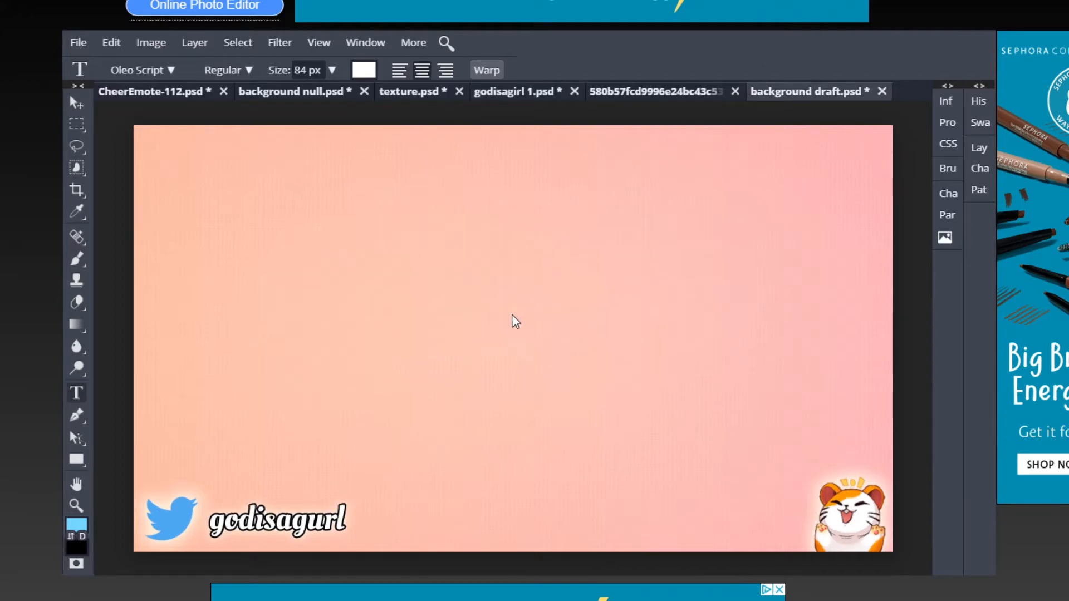
click(501, 330)
text(godisa)
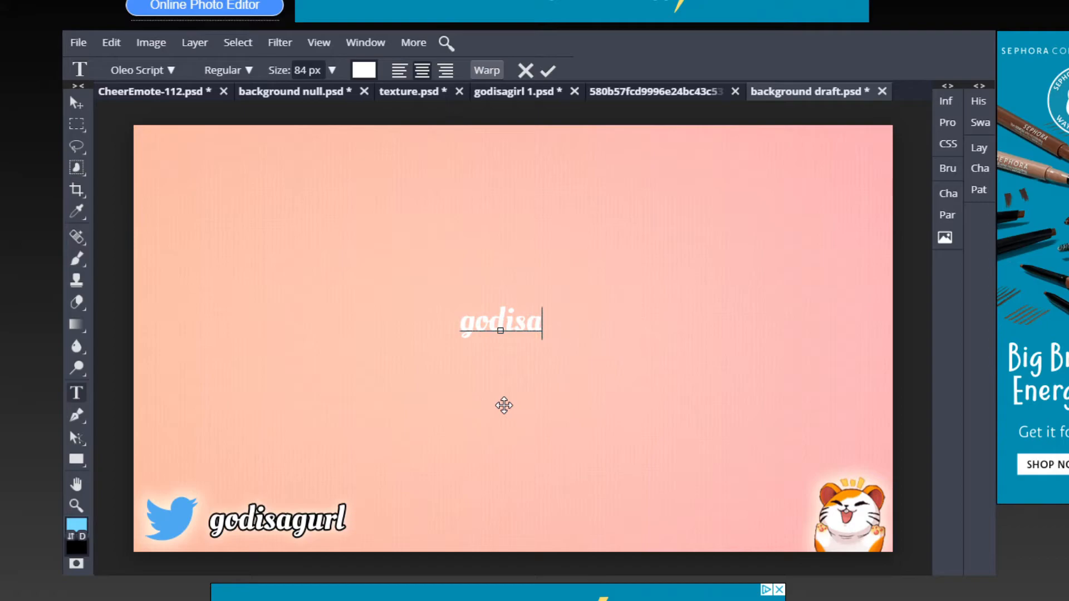
text(girl)
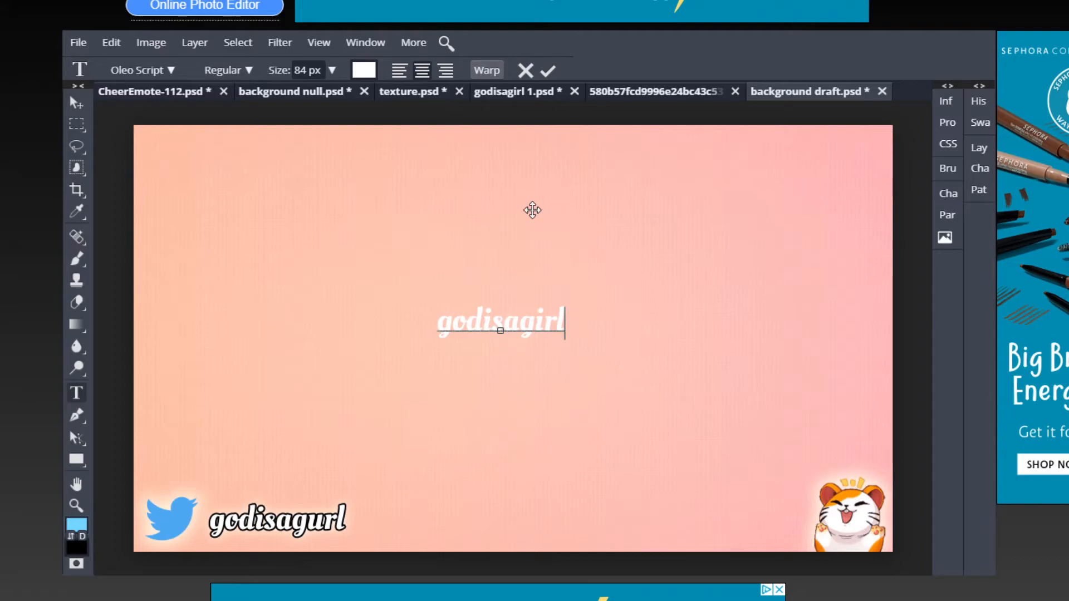
Enlarge the whole godisagirl title text to 205 px
key(ctrl+a)
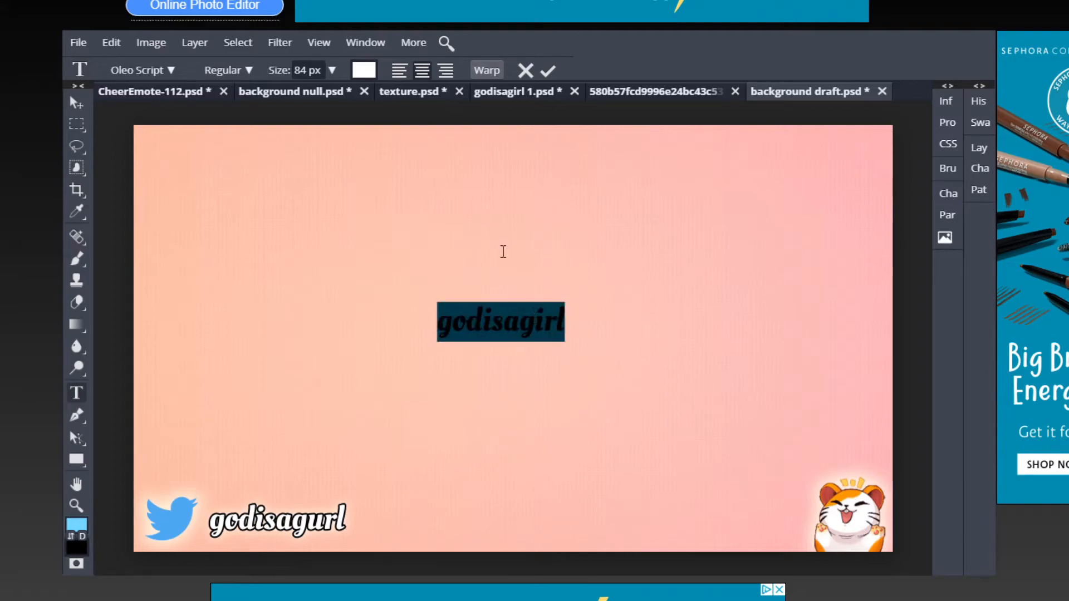
click(333, 70)
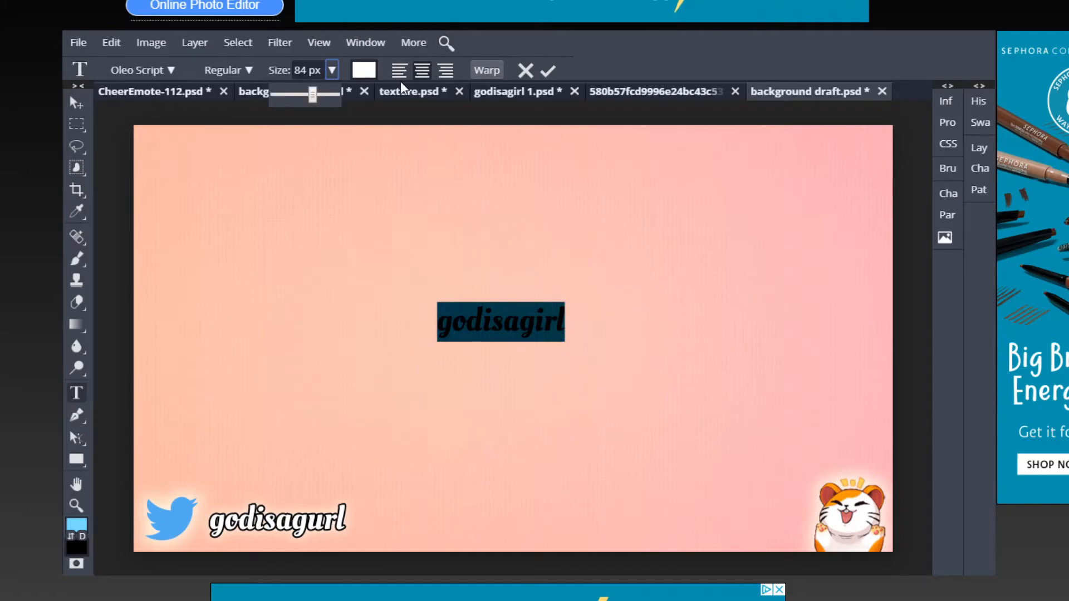
drag(313, 98, 319, 98)
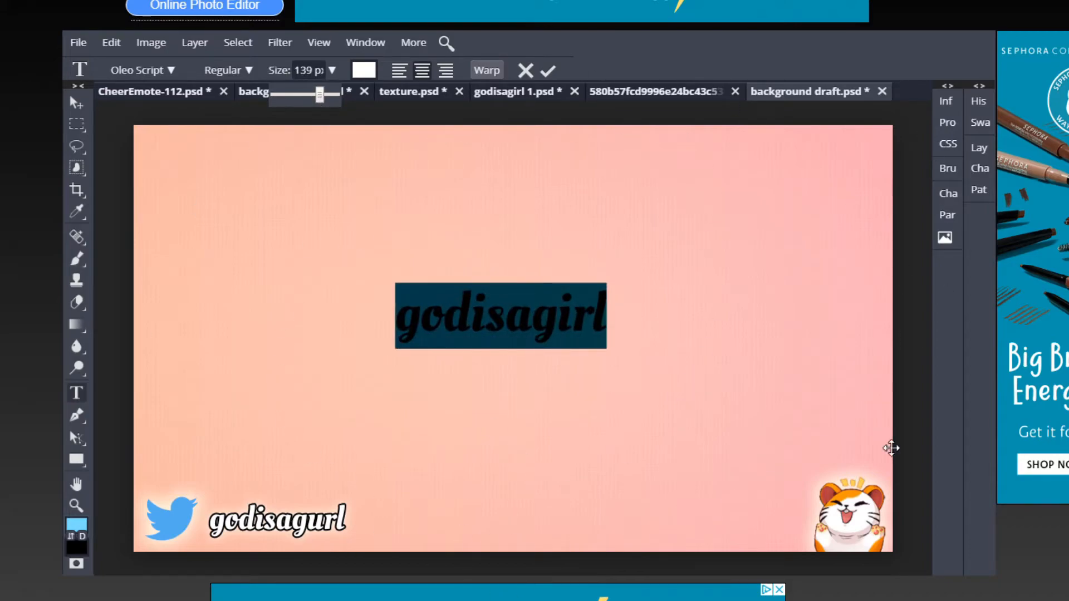
drag(323, 97, 328, 96)
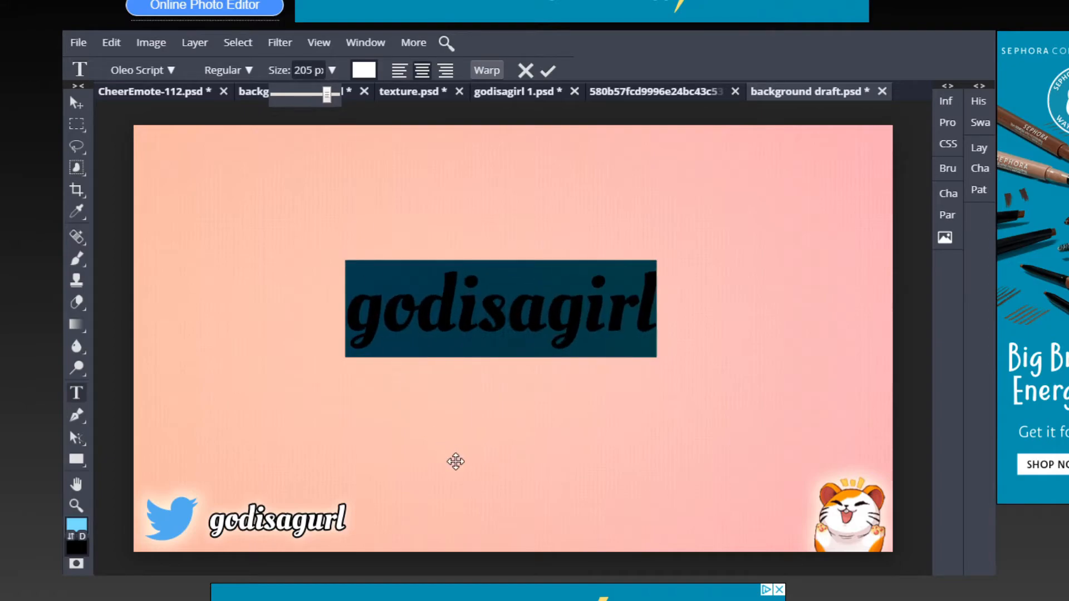
click(549, 70)
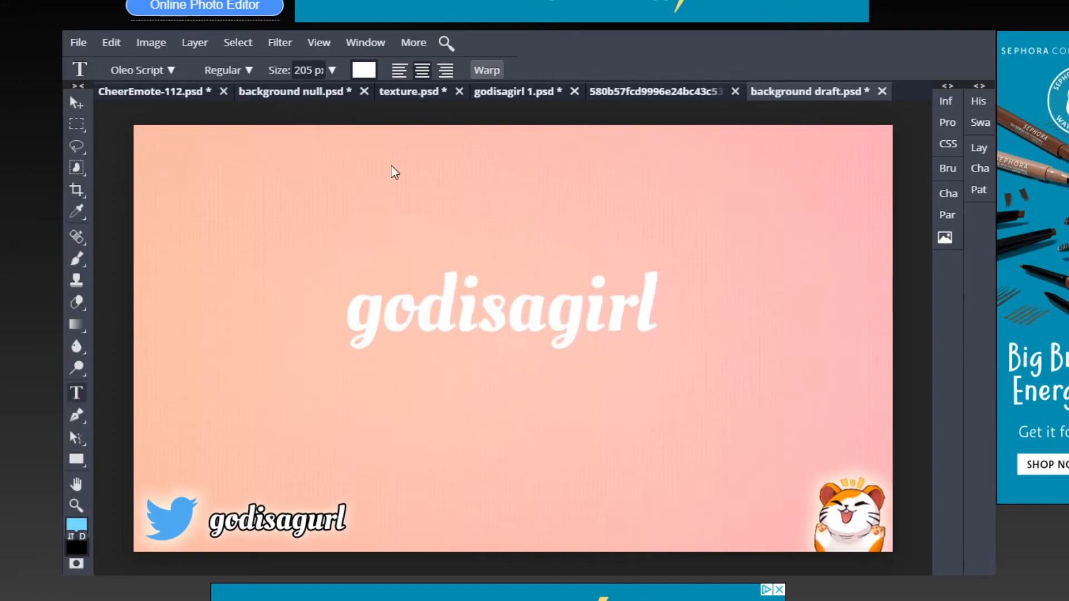
click(990, 151)
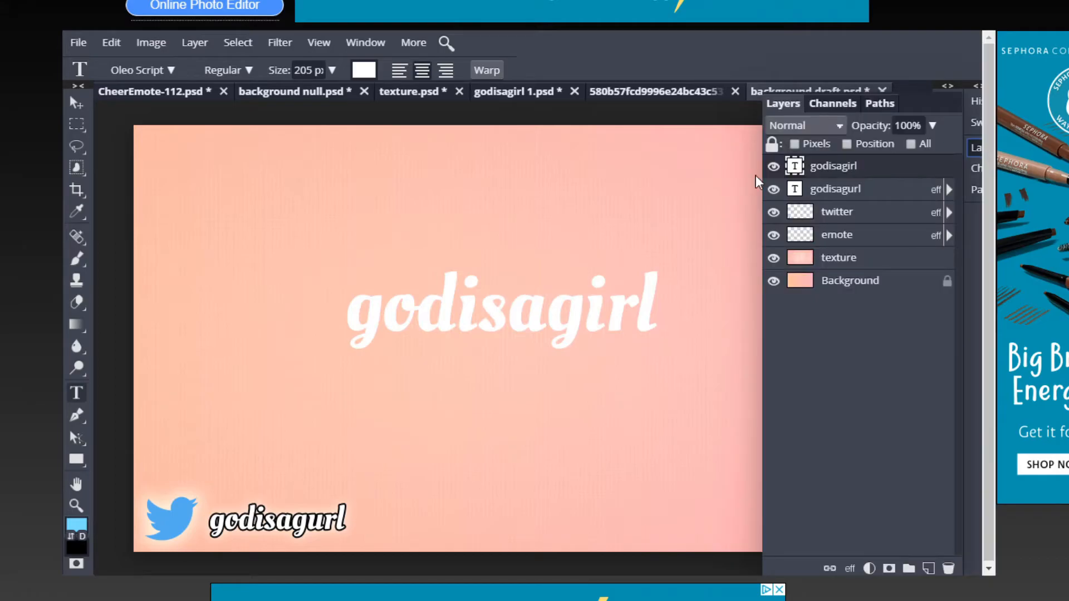
click(979, 147)
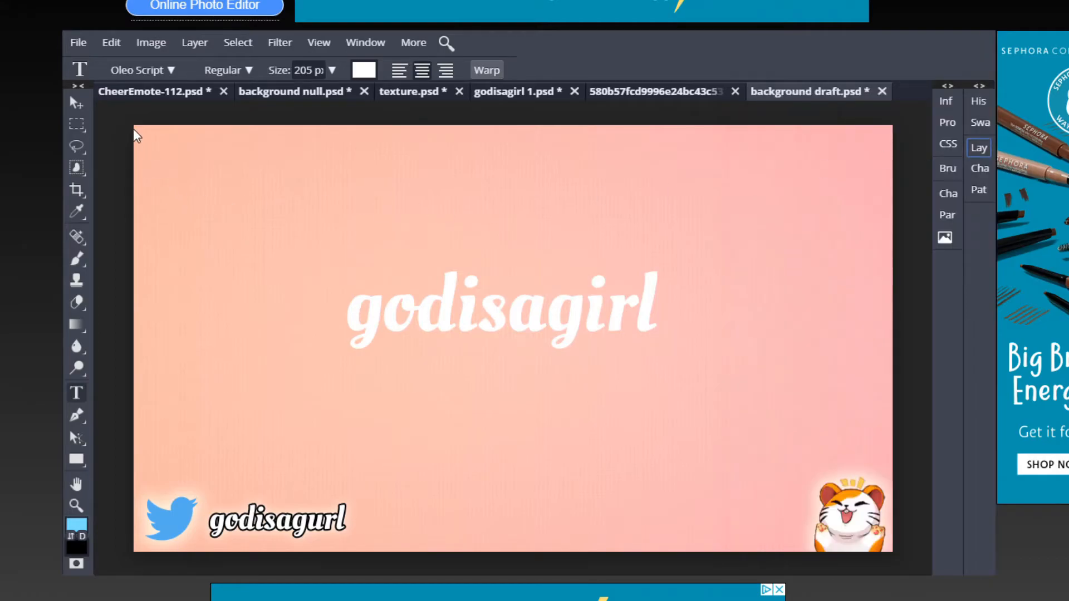
Move the godisagirl title so it is horizontally centred and slightly above the middle of the canvas
click(85, 107)
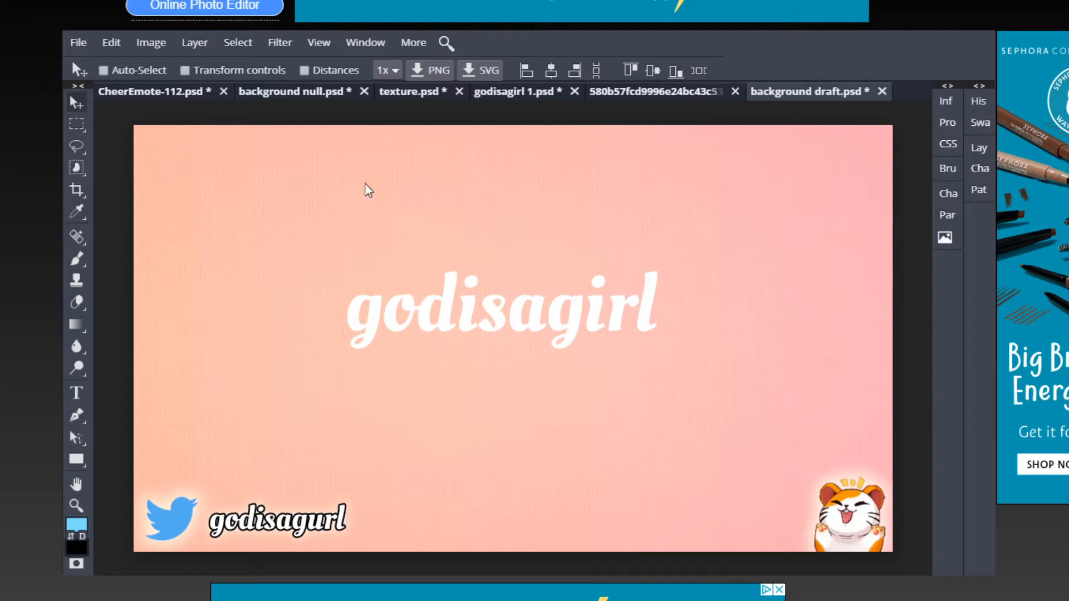
drag(525, 318, 534, 353)
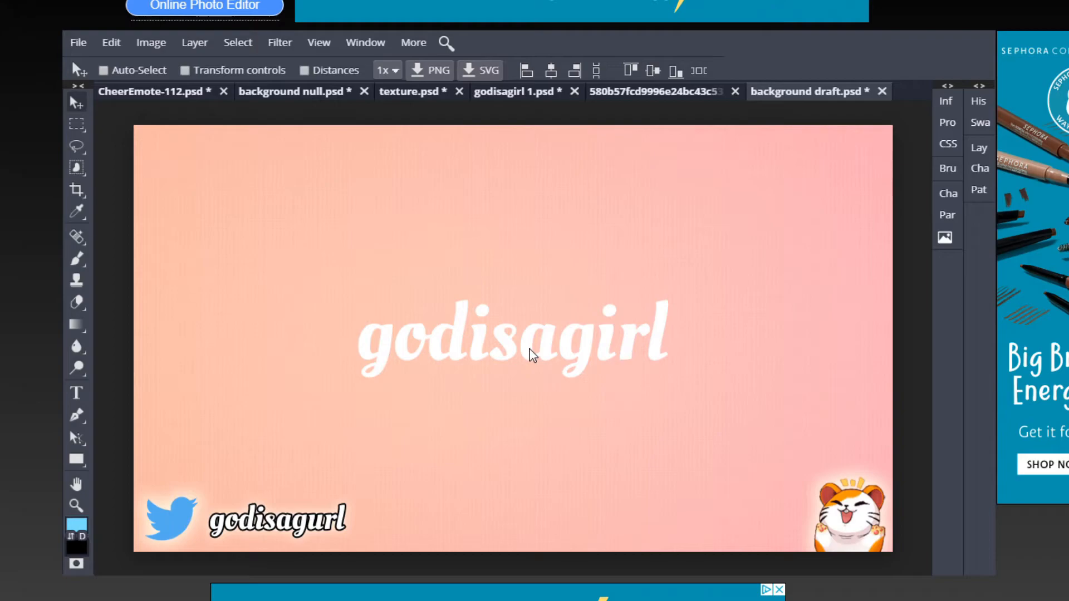
click(532, 355)
drag(531, 356, 531, 310)
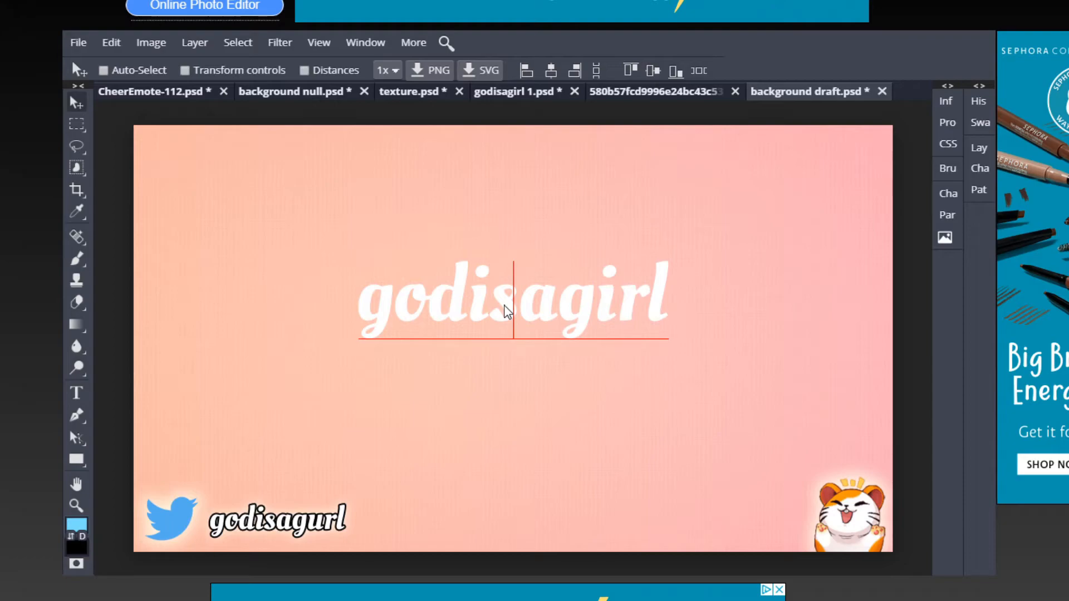
Add a 7 px black outside Stroke to the godisagirl title layer
drag(505, 305, 504, 306)
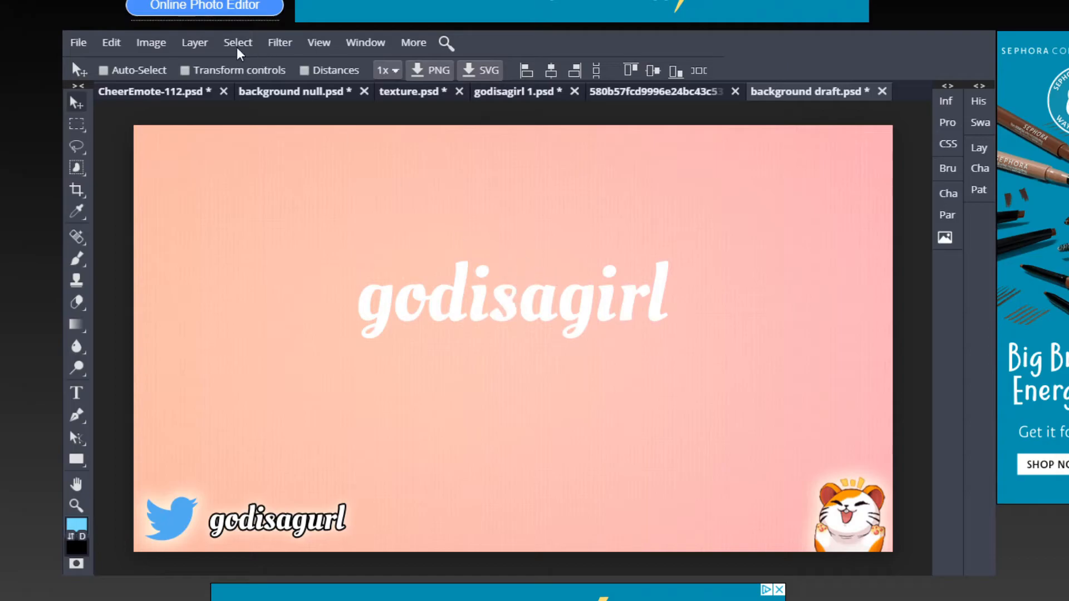
click(195, 43)
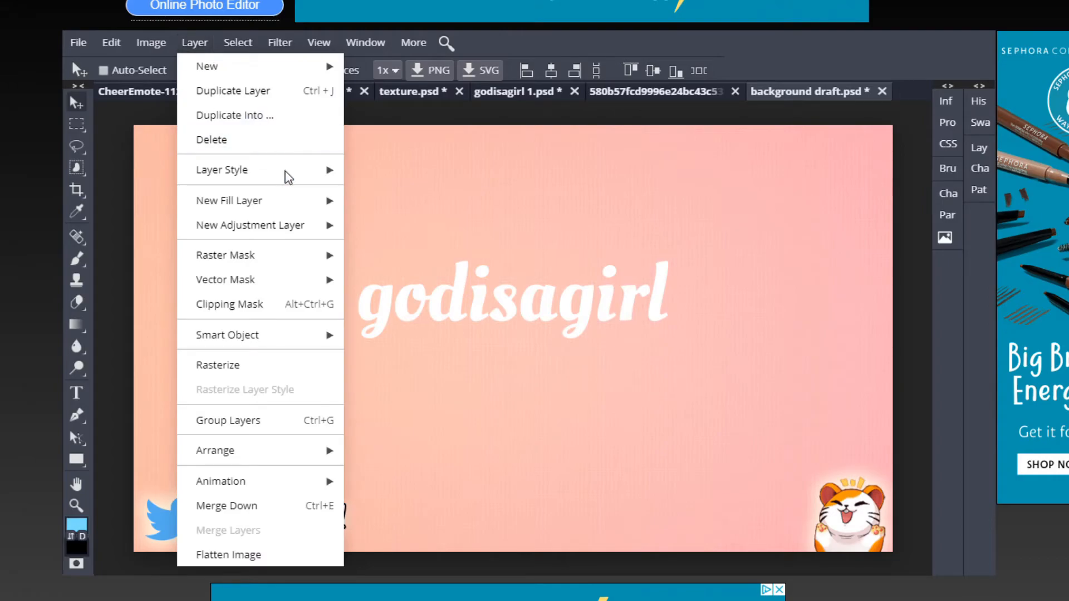
mouse_move(284, 172)
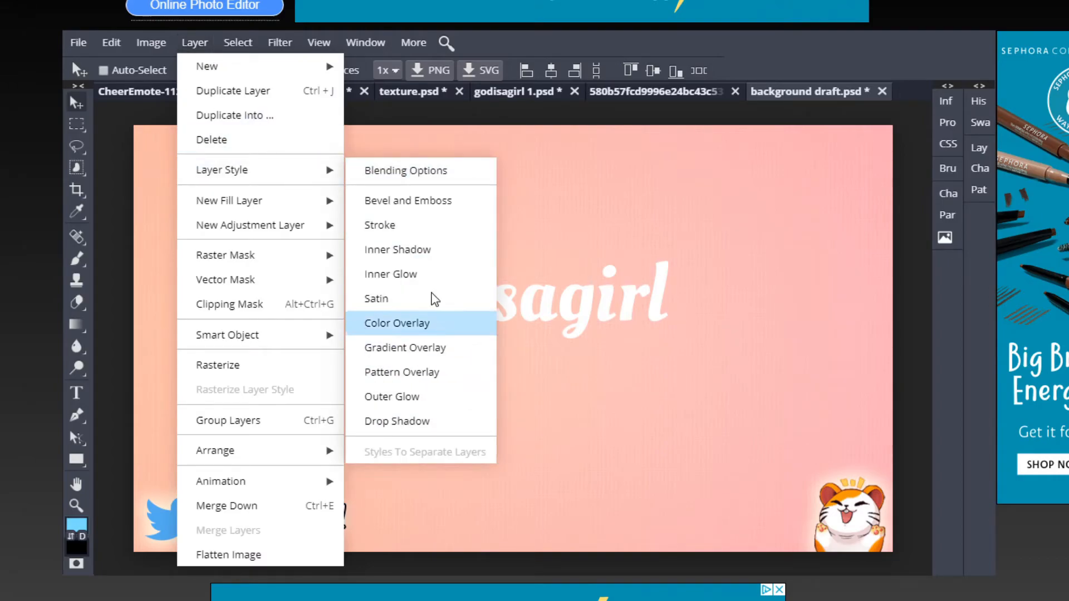
click(397, 228)
mouse_move(432, 184)
mouse_down()
mouse_move(433, 232)
mouse_move(522, 411)
mouse_move(698, 386)
mouse_up()
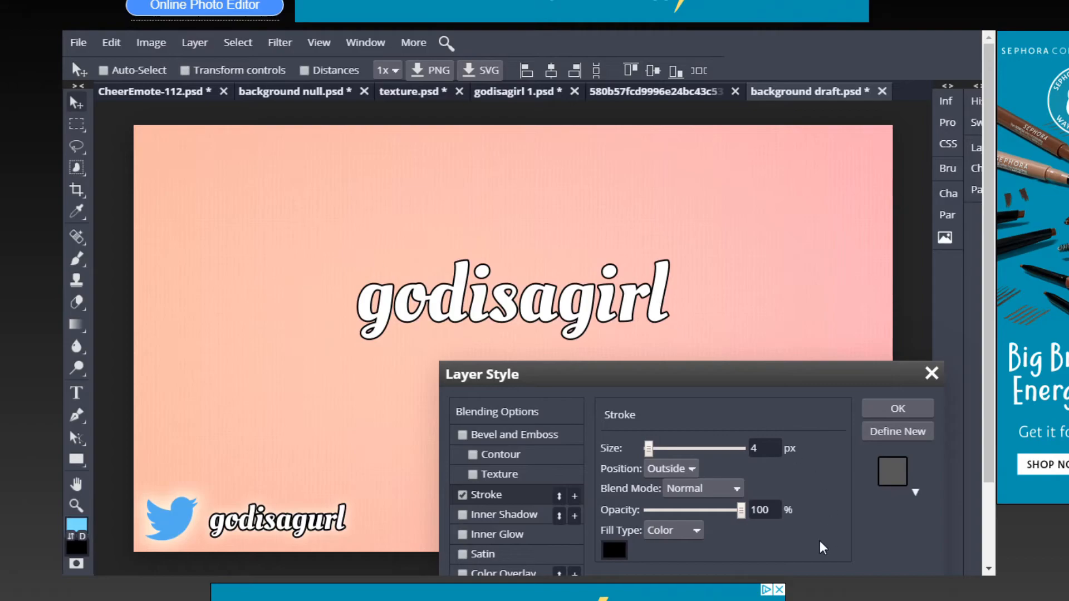
click(769, 454)
text(7)
key(Return)
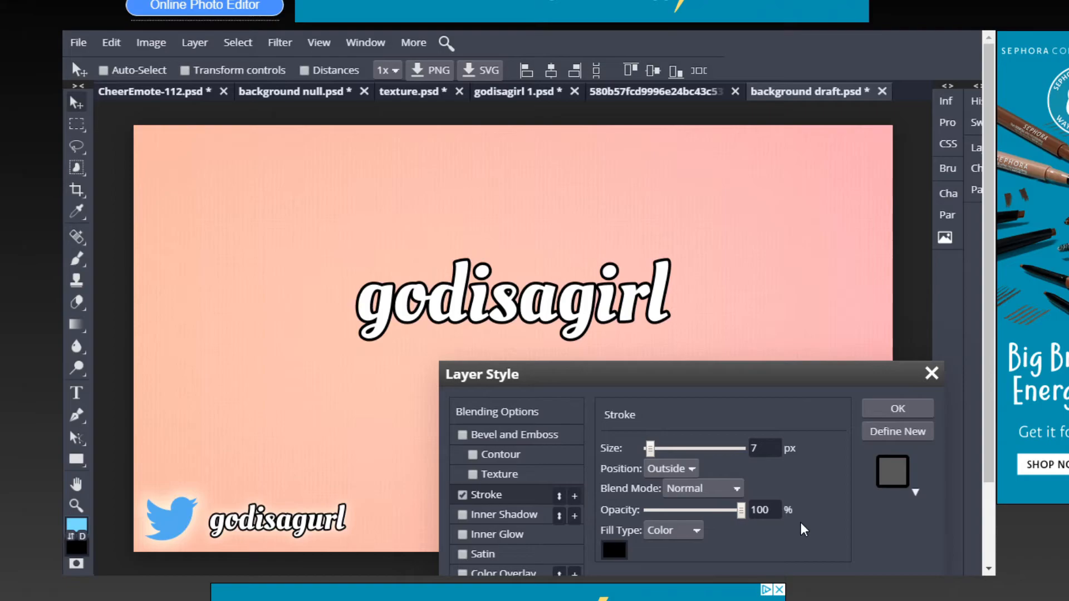
click(897, 415)
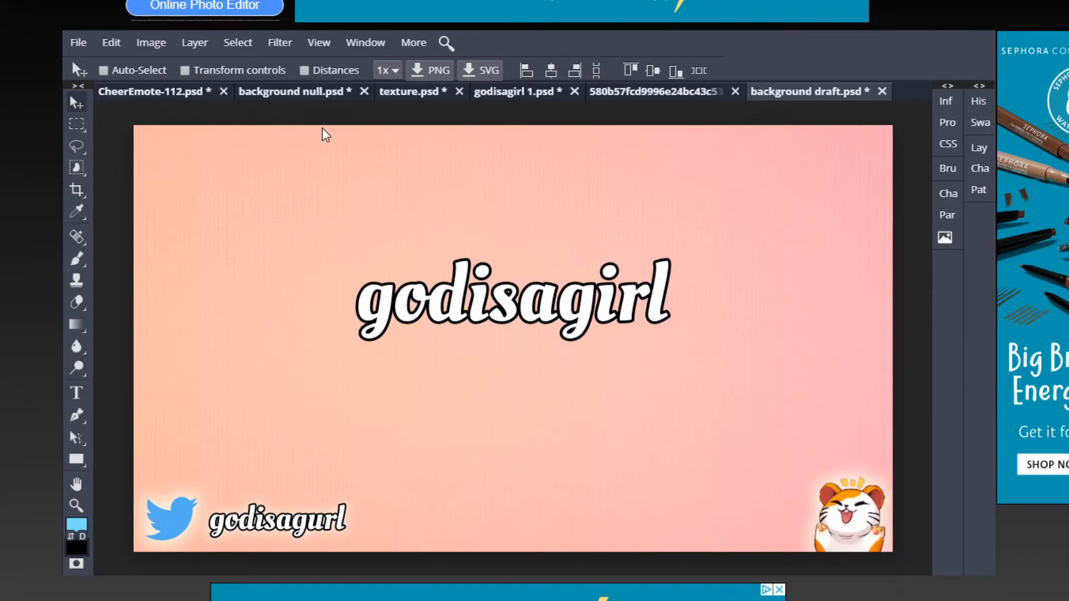
Add an Outer Glow to the godisagirl title with 28% spread, 98 px size and 67% range
click(196, 45)
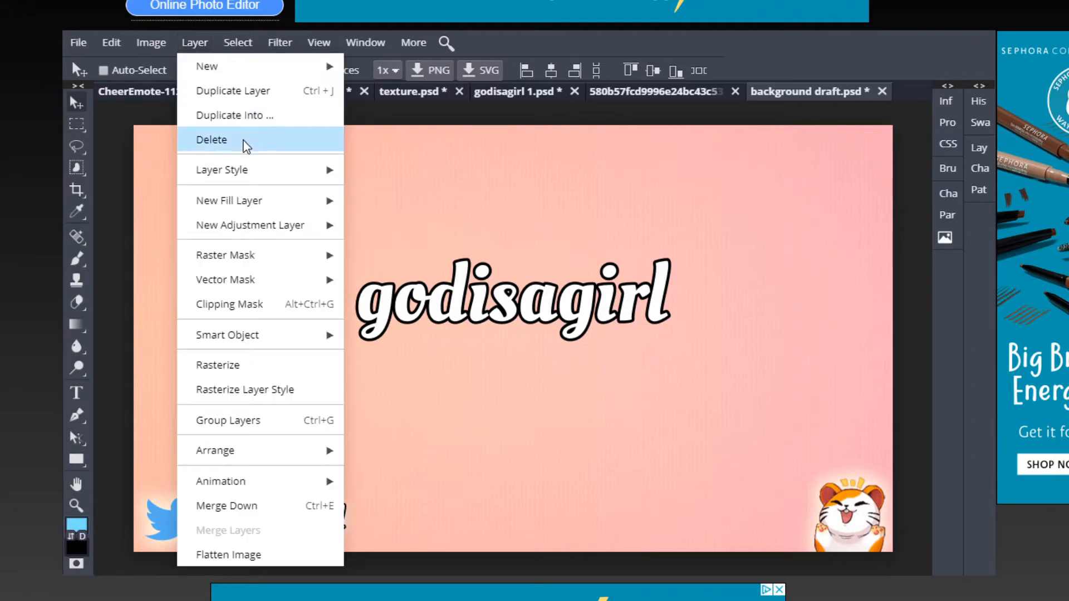
mouse_move(241, 185)
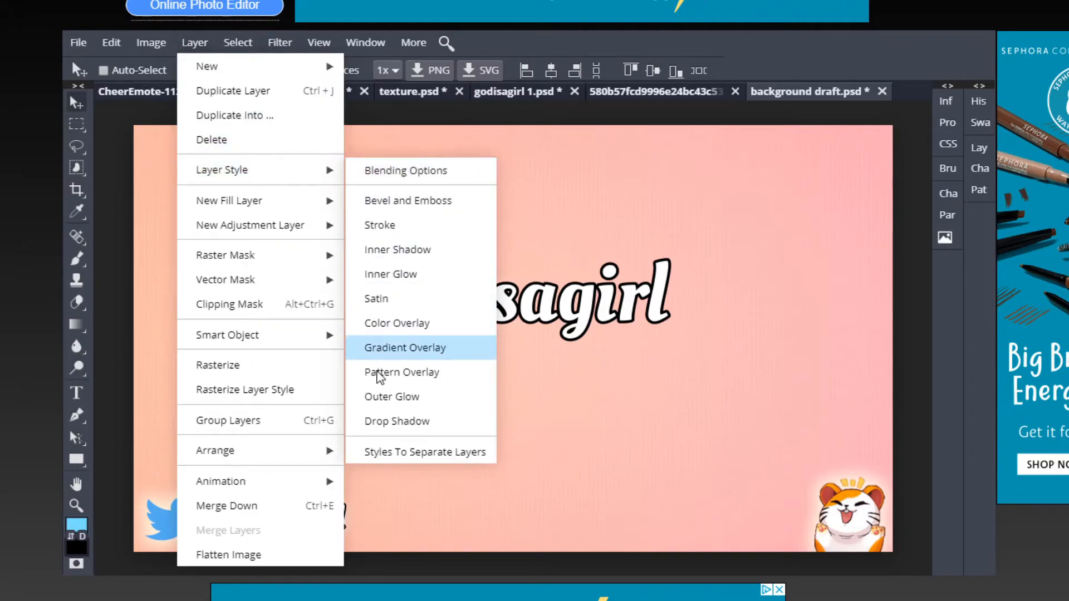
click(376, 405)
drag(464, 169, 807, 426)
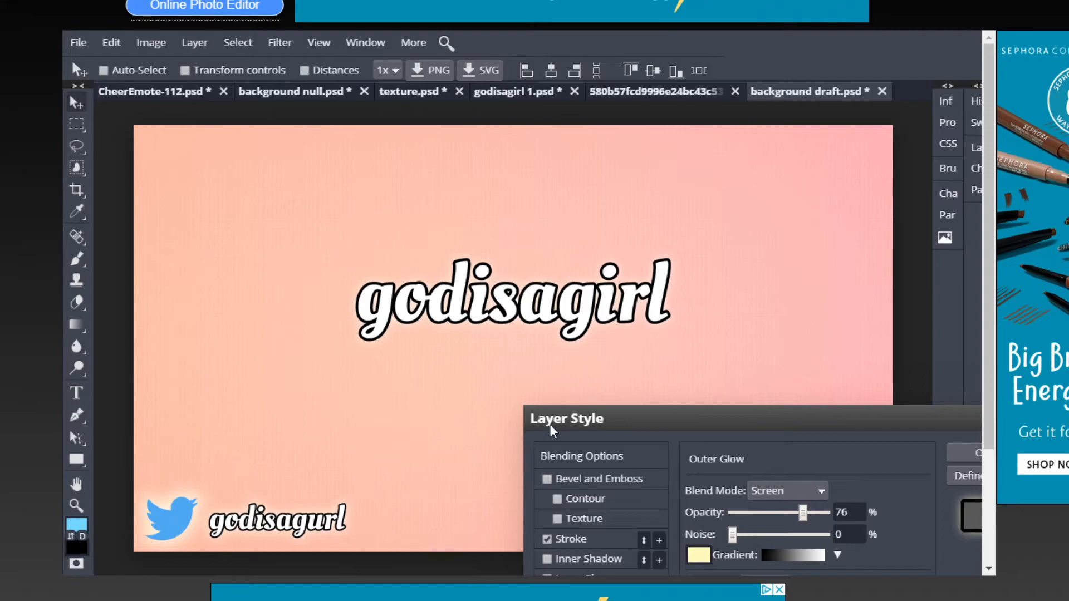
drag(814, 419, 797, 327)
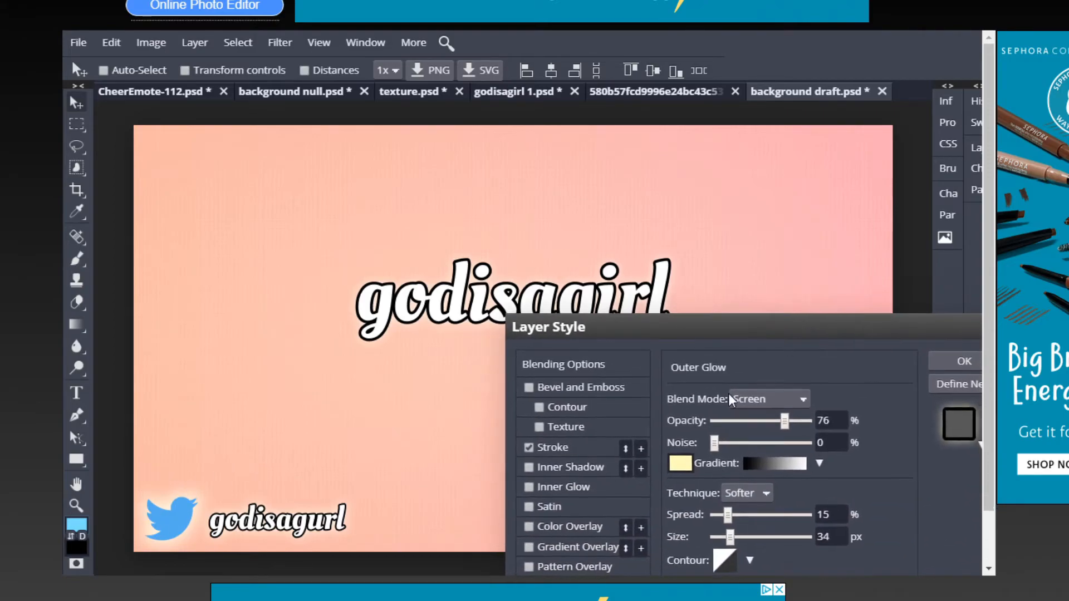
drag(730, 538, 761, 533)
drag(842, 334, 873, 157)
drag(829, 411, 808, 418)
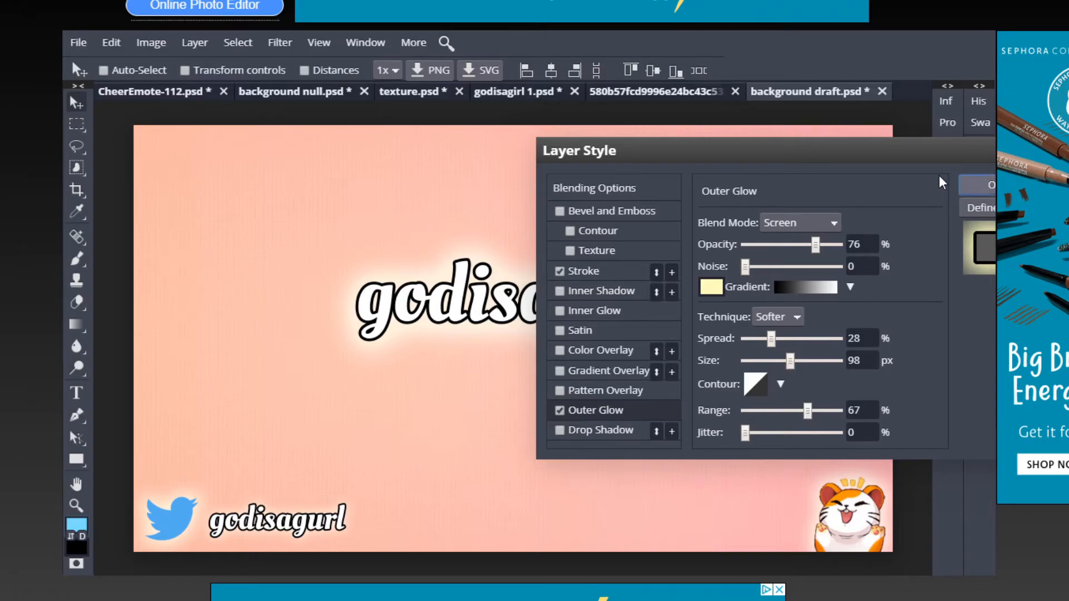
click(980, 191)
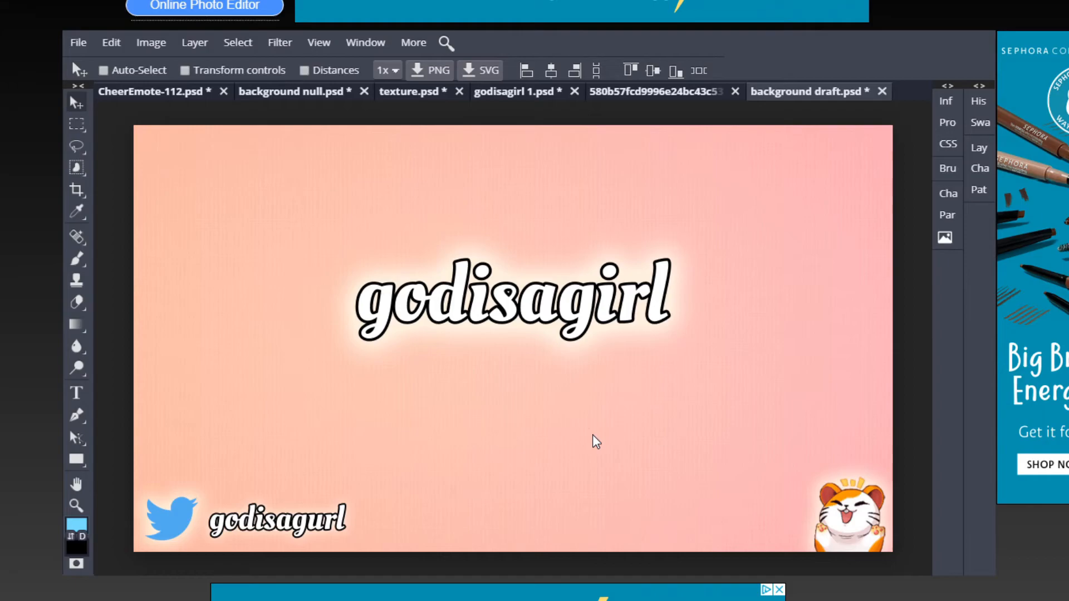
Compare the title with godisagirl 1.psd and enlarge the whole godisagirl title in background draft.psd to 249 px
click(555, 94)
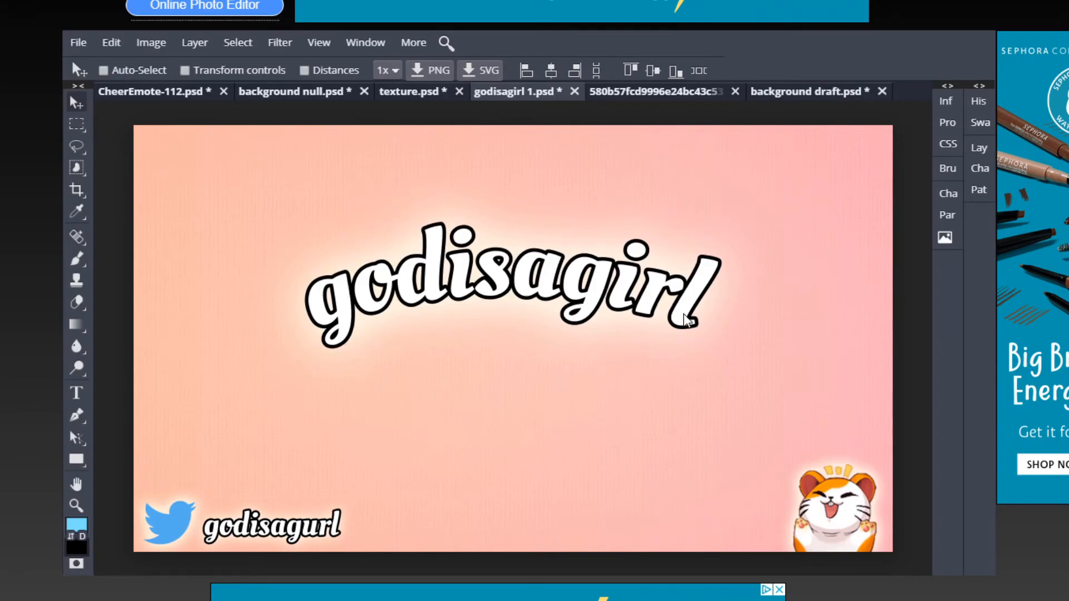
click(792, 94)
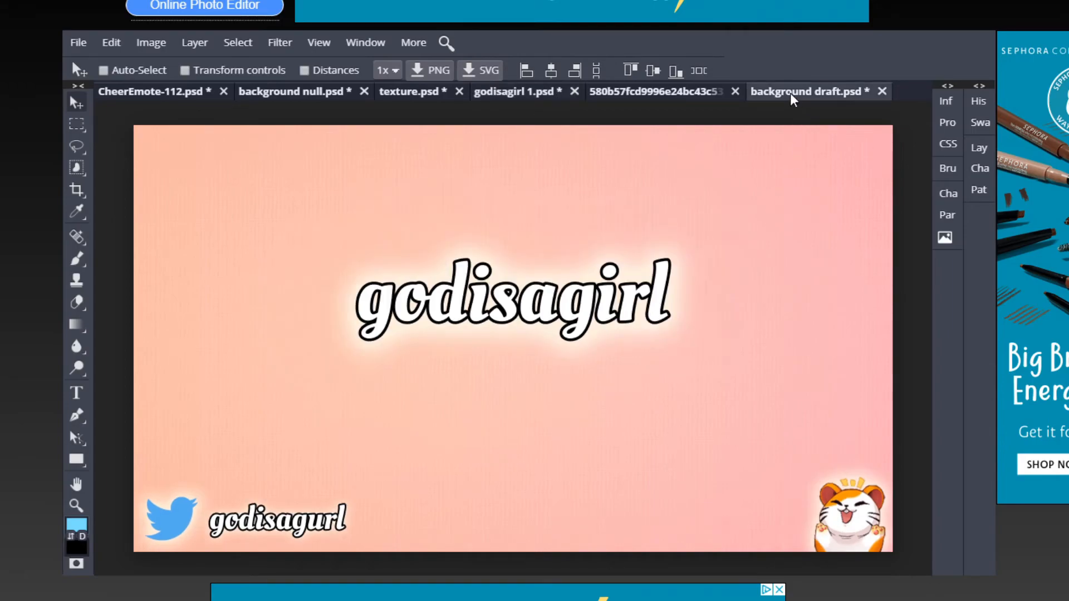
click(75, 393)
click(456, 303)
key(ctrl+a)
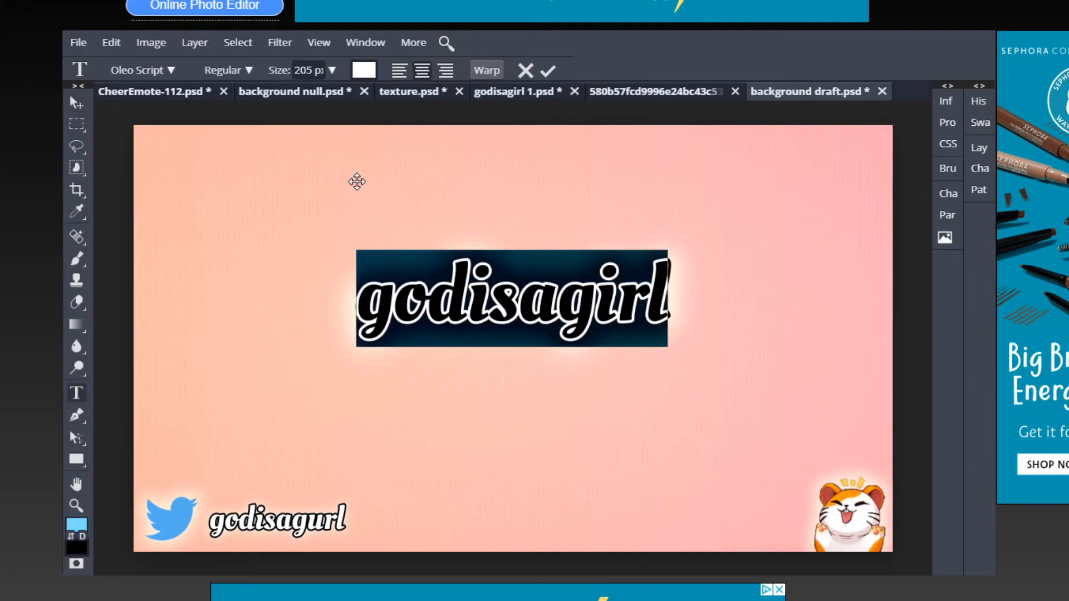
click(333, 72)
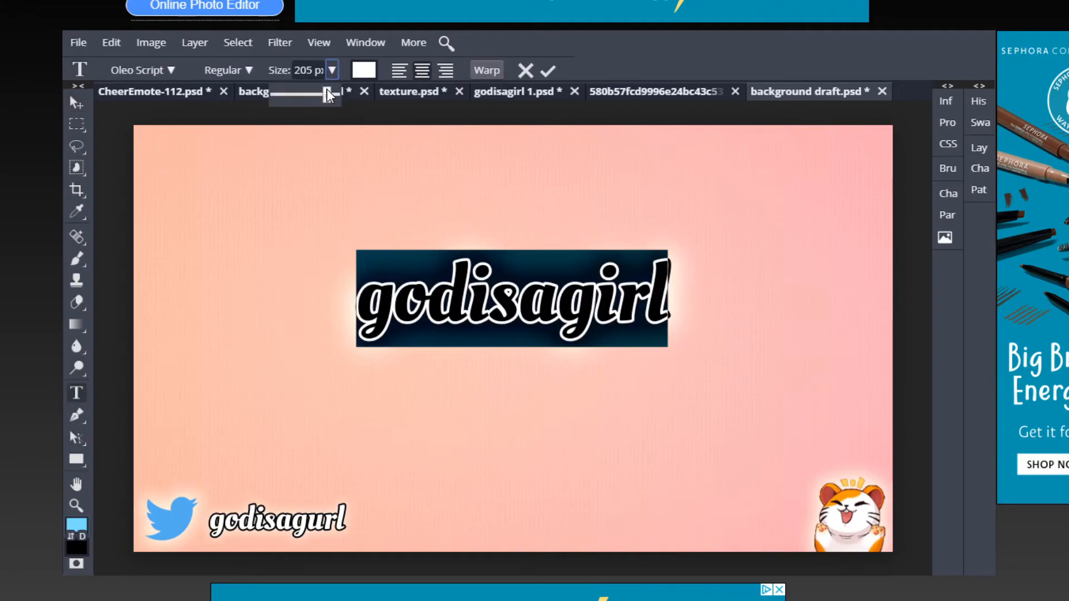
drag(327, 91, 332, 92)
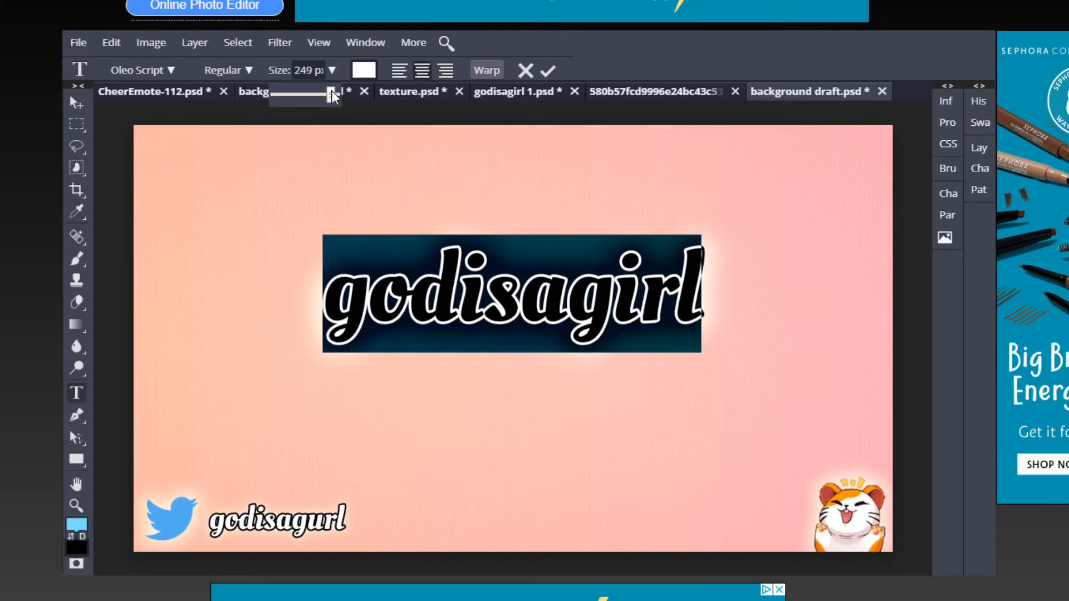
click(548, 71)
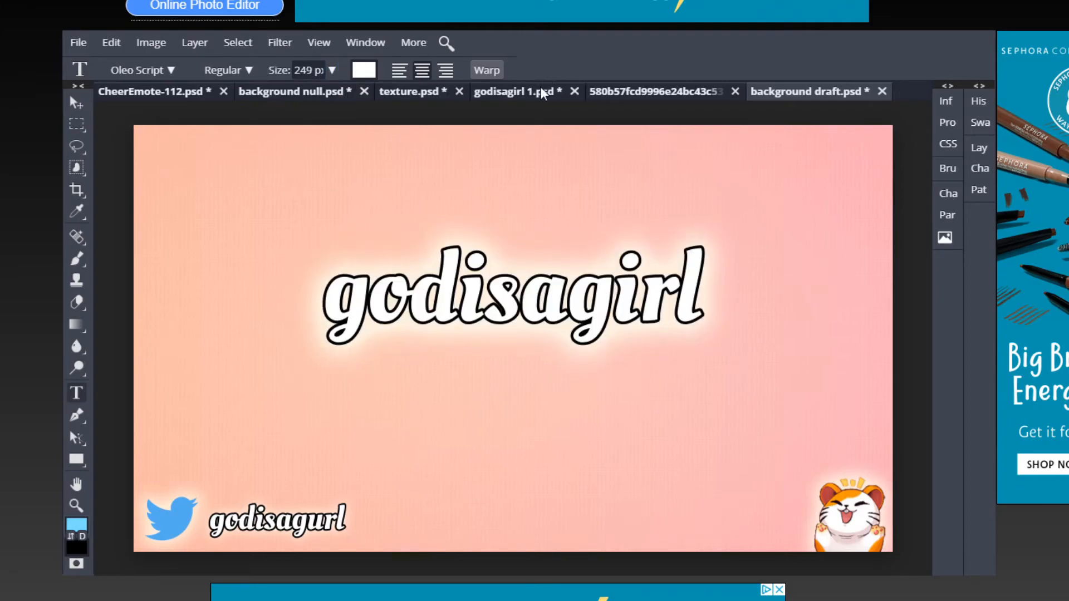
Move the enlarged godisagirl title slightly upward, keeping it horizontally centred on the canvas
click(76, 104)
drag(533, 299, 532, 285)
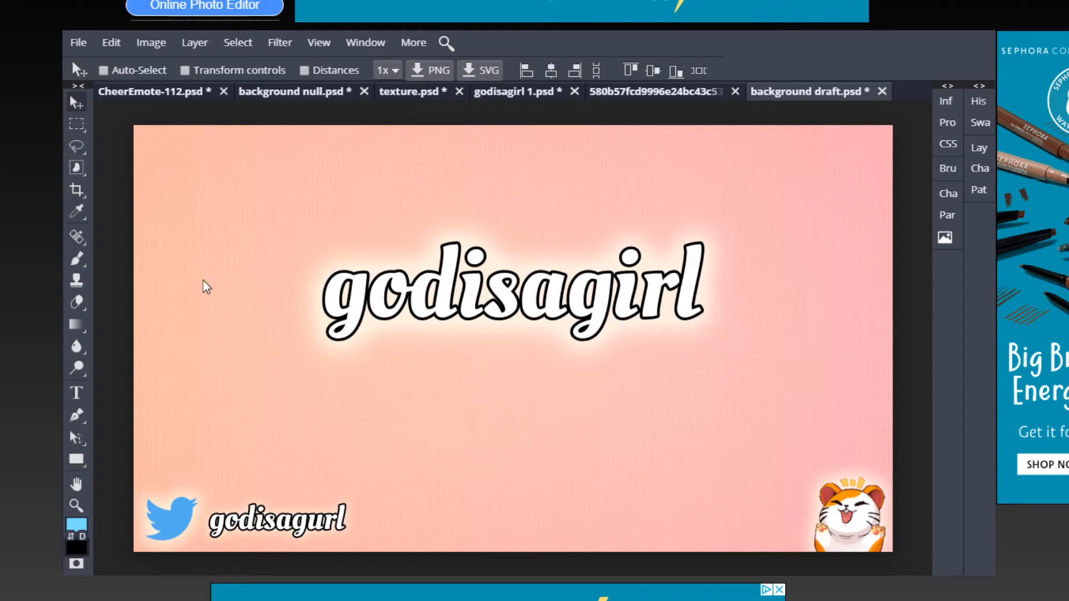
click(986, 147)
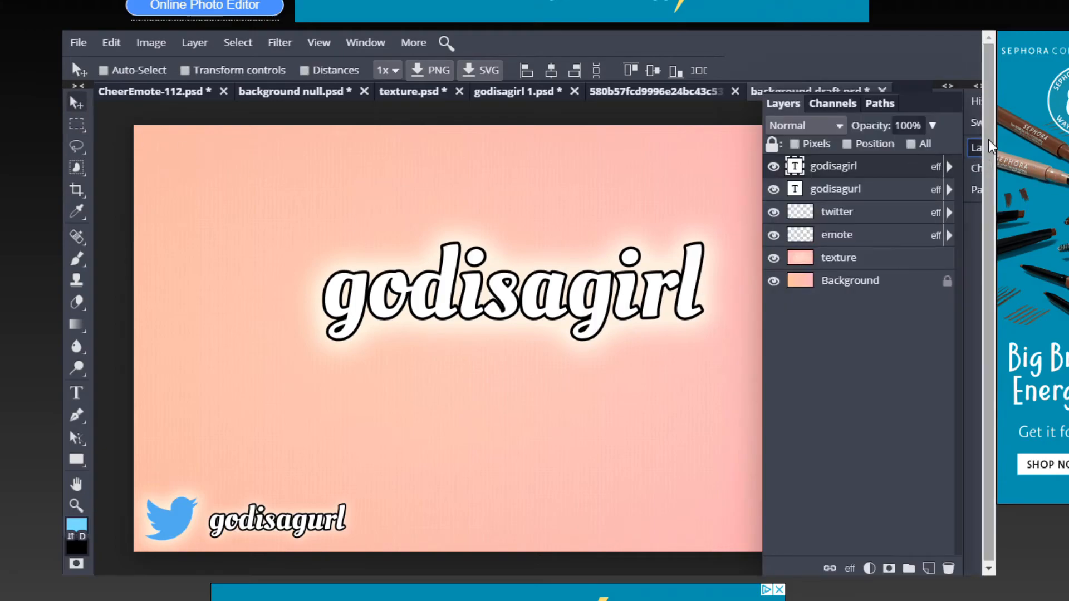
click(974, 146)
drag(497, 306, 498, 306)
Warp the godisagirl title with the Arc style, horizontal orientation and a 27% bend
key(t)
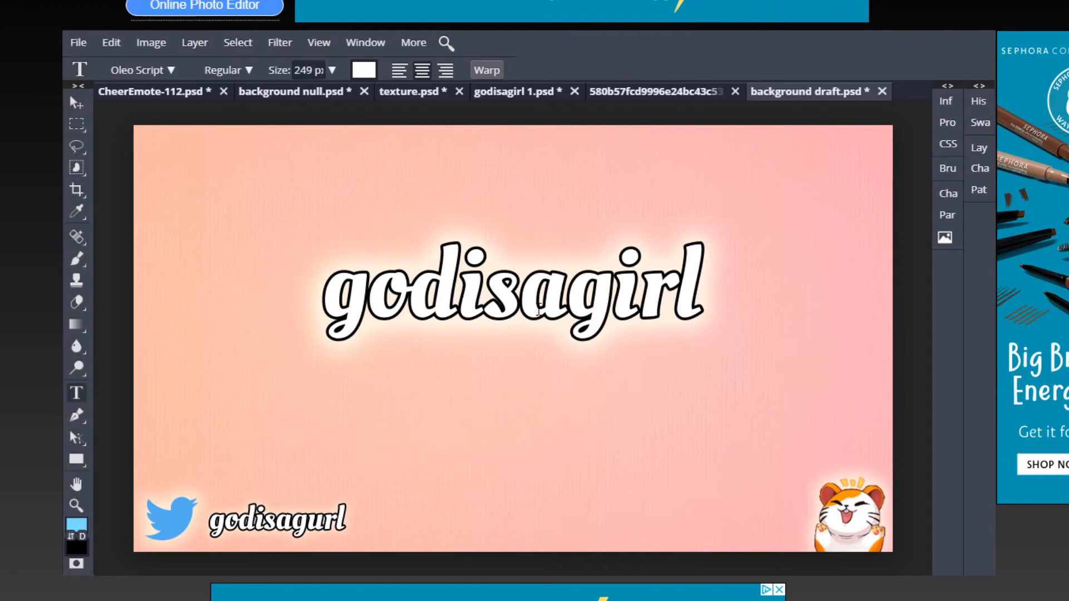
click(544, 298)
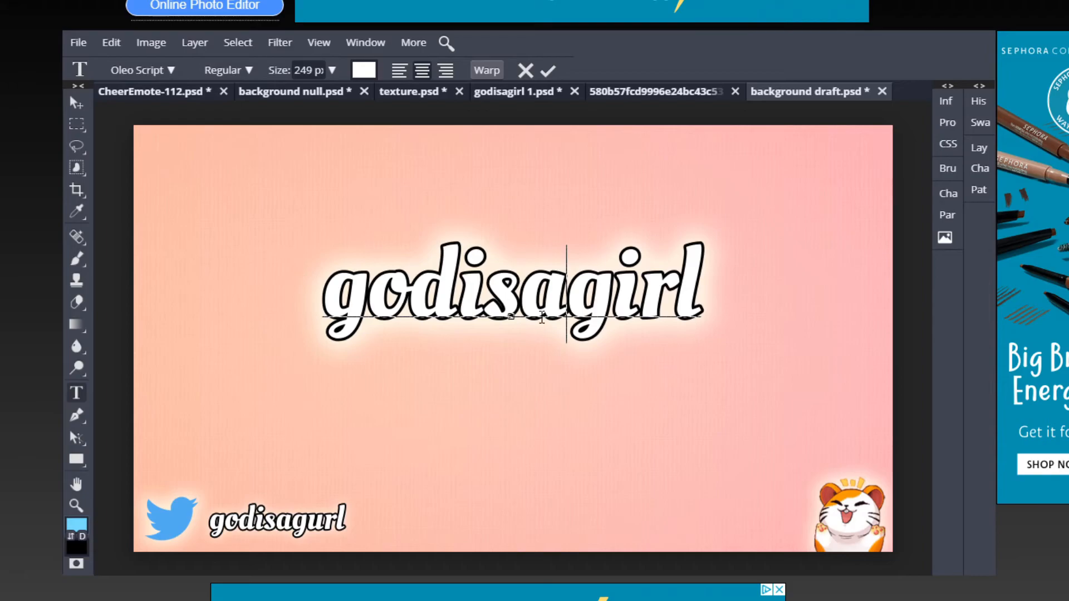
click(484, 70)
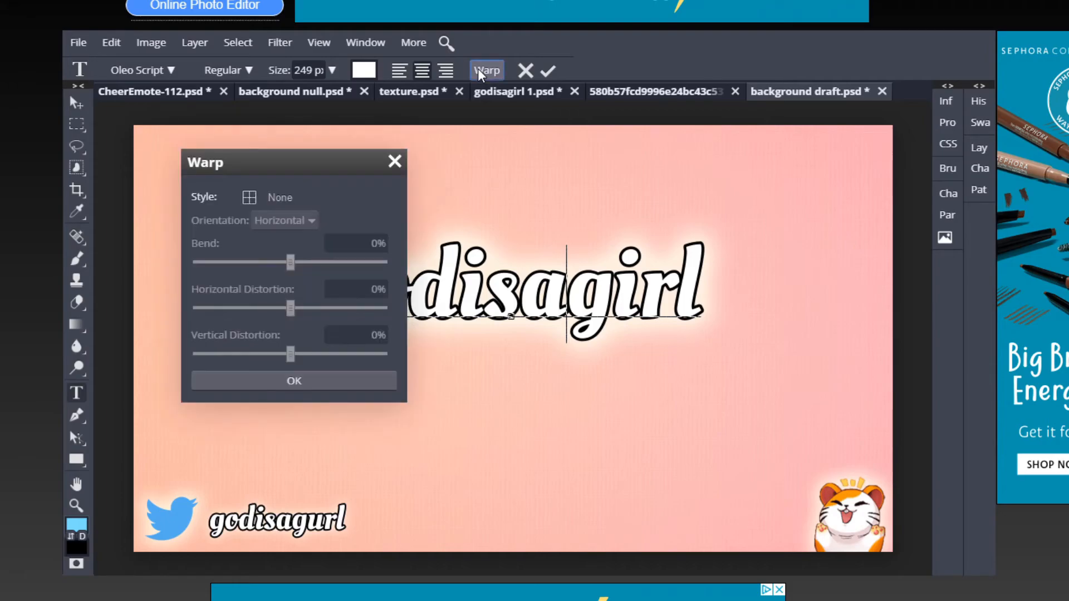
click(277, 199)
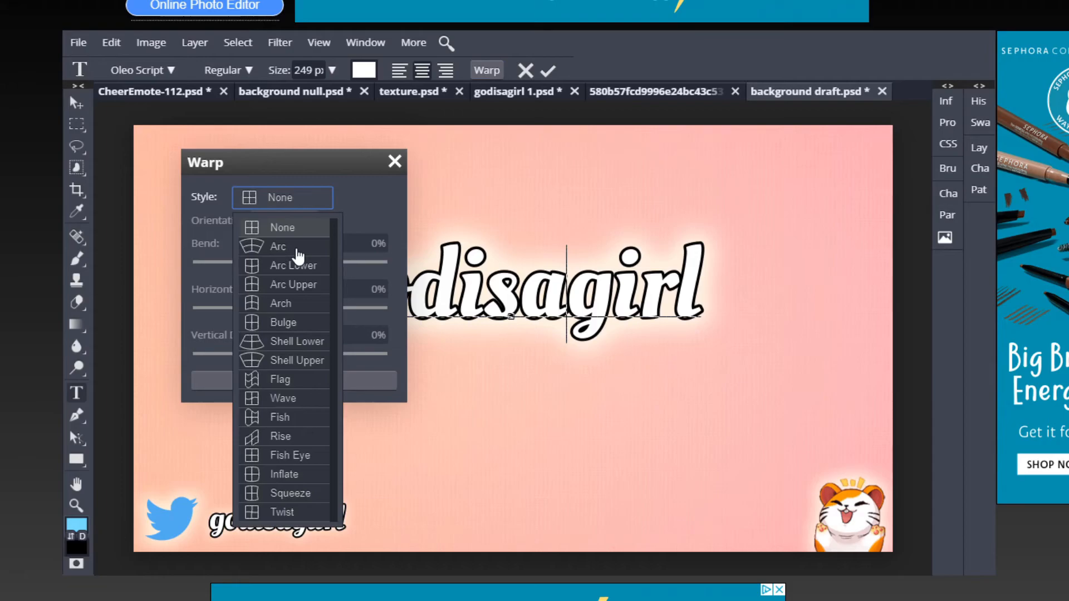
scroll(298, 256, down, 2)
scroll(294, 258, up, 2)
click(295, 257)
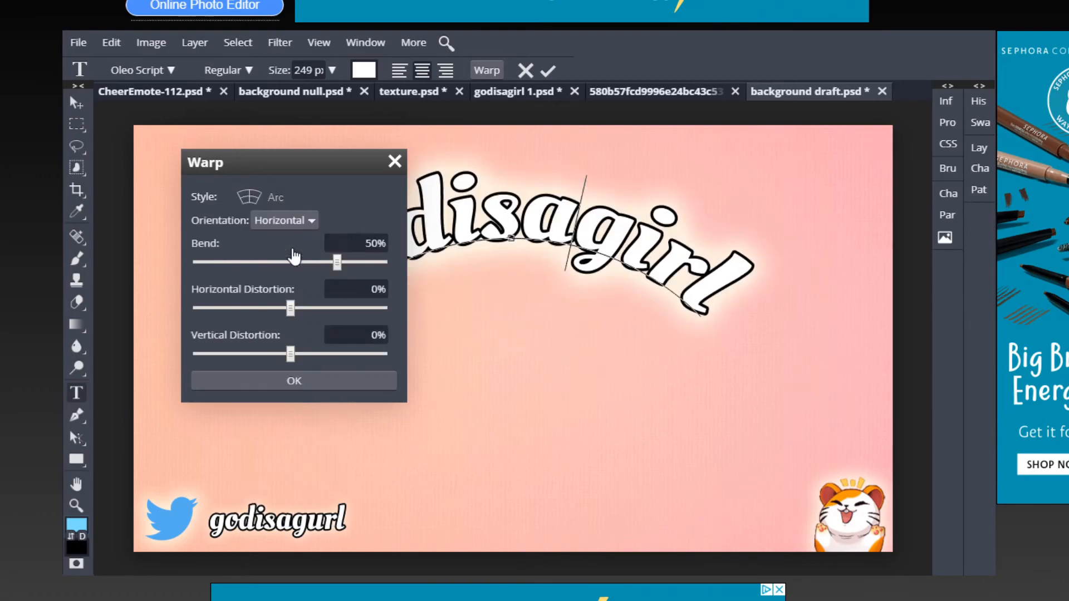
drag(334, 167, 570, 355)
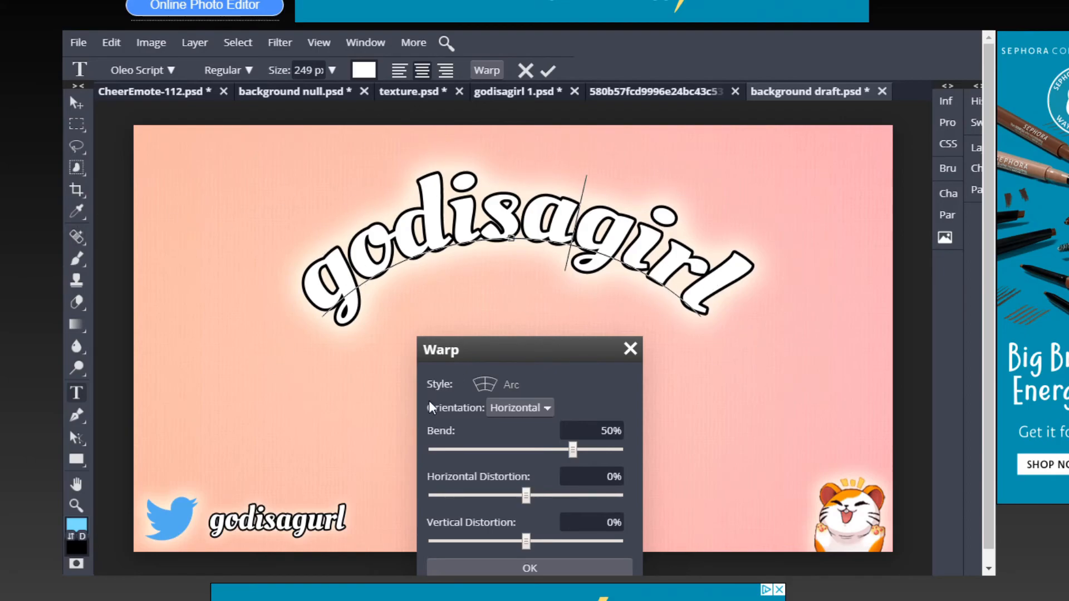
drag(577, 449, 552, 454)
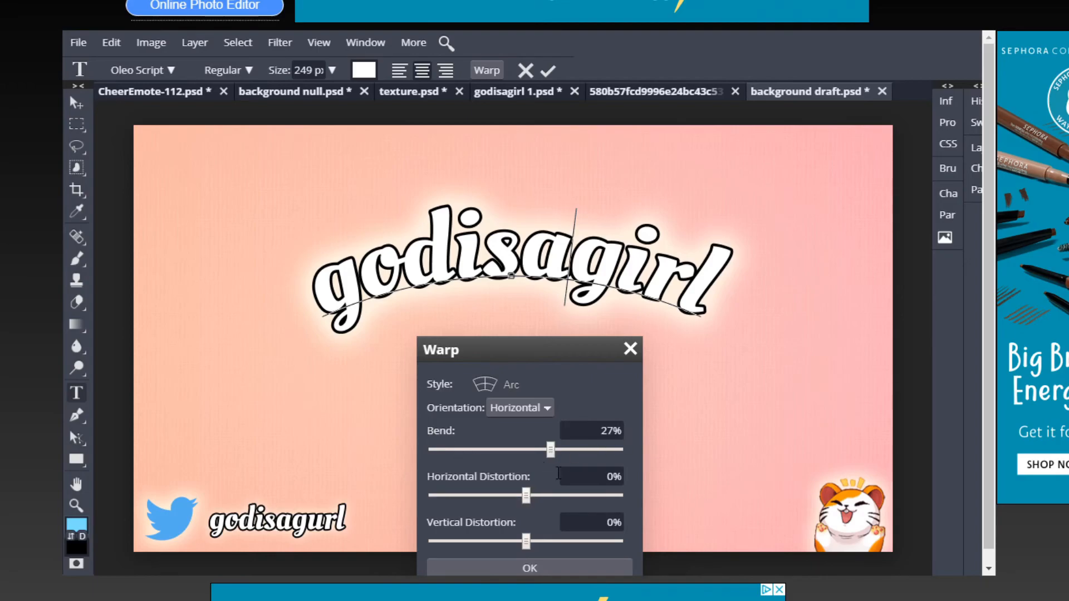
Try a slight horizontal distortion on the title's arc warp and reset it to 0%
mouse_move(525, 499)
mouse_down()
mouse_move(466, 503)
mouse_move(563, 494)
mouse_move(487, 516)
mouse_move(543, 494)
mouse_move(534, 500)
mouse_up()
click(607, 476)
double_click(609, 477)
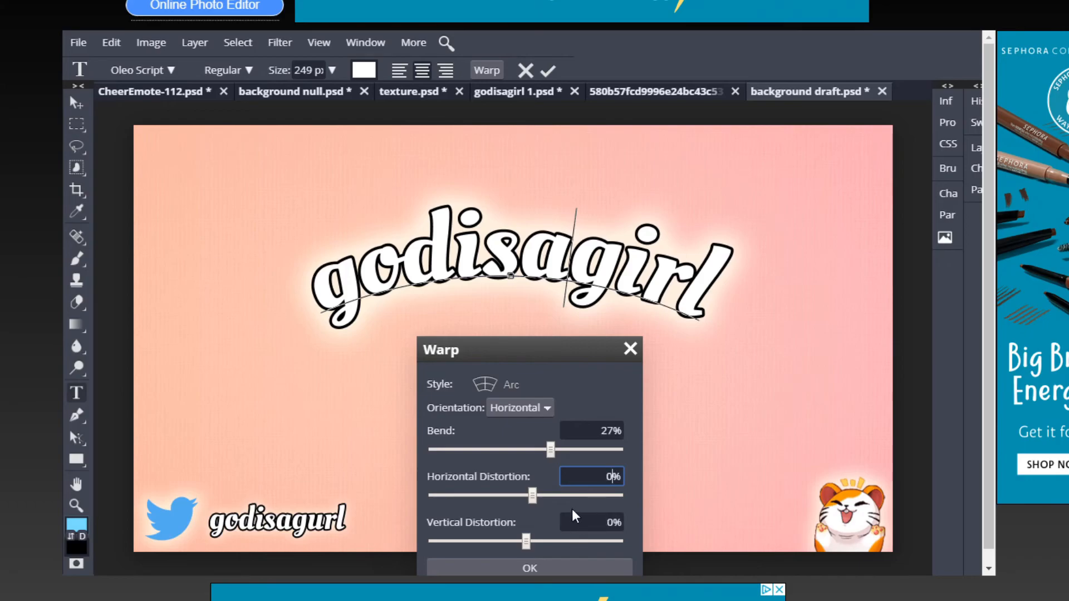
click(572, 509)
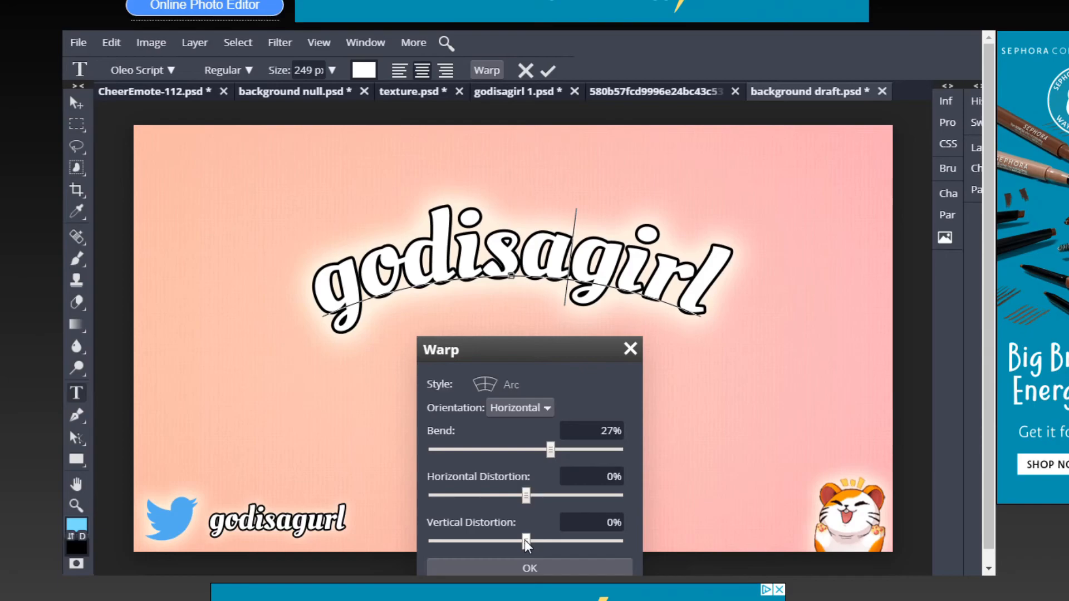
Try vertical distortions of -17% and 19% on the title's arc warp and reset the value to 0%
drag(525, 540, 510, 537)
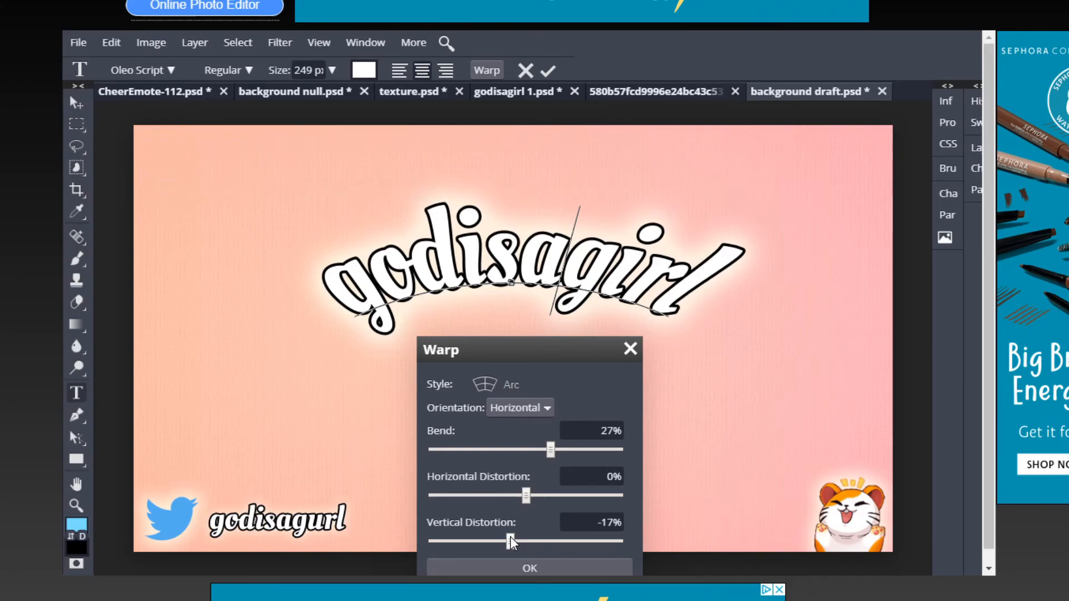
drag(510, 537, 543, 539)
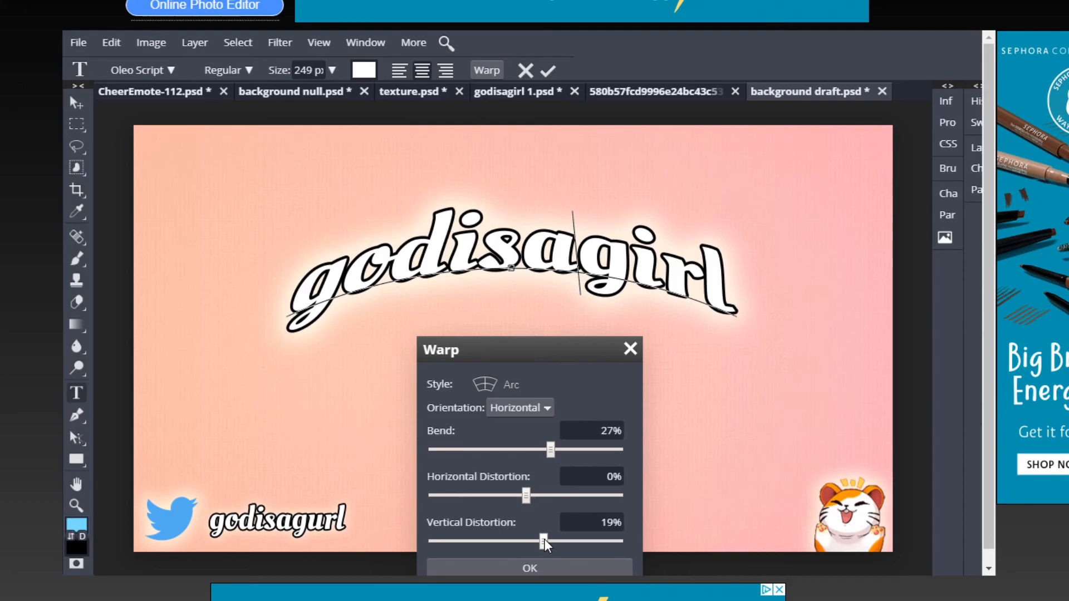
drag(600, 519, 612, 514)
text(0)
key(Return)
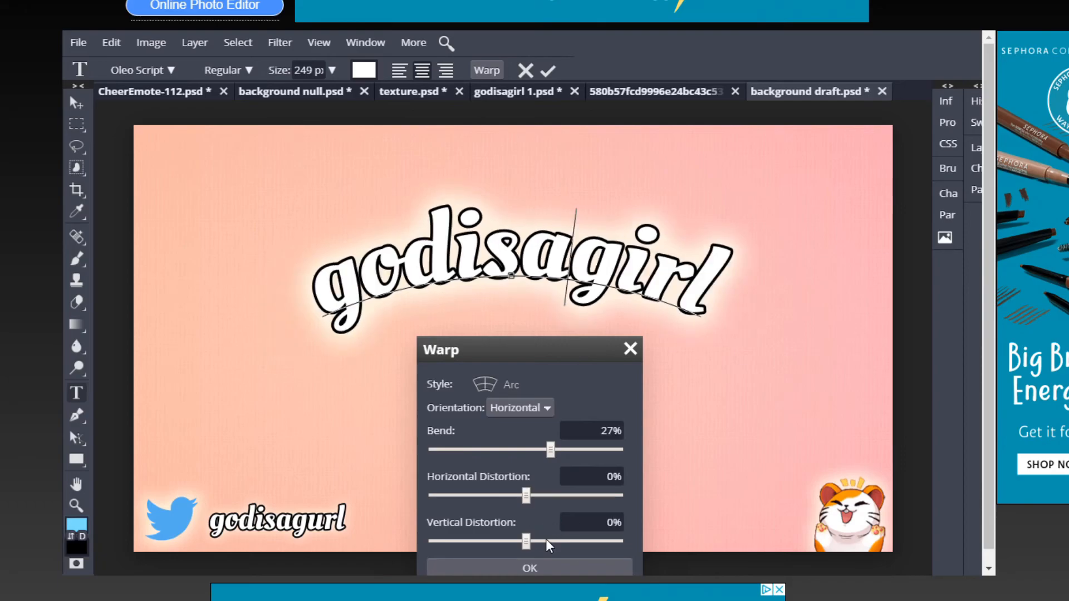
Apply the arc warp and commit the godisagirl text edit, discarding any stray new text
click(547, 569)
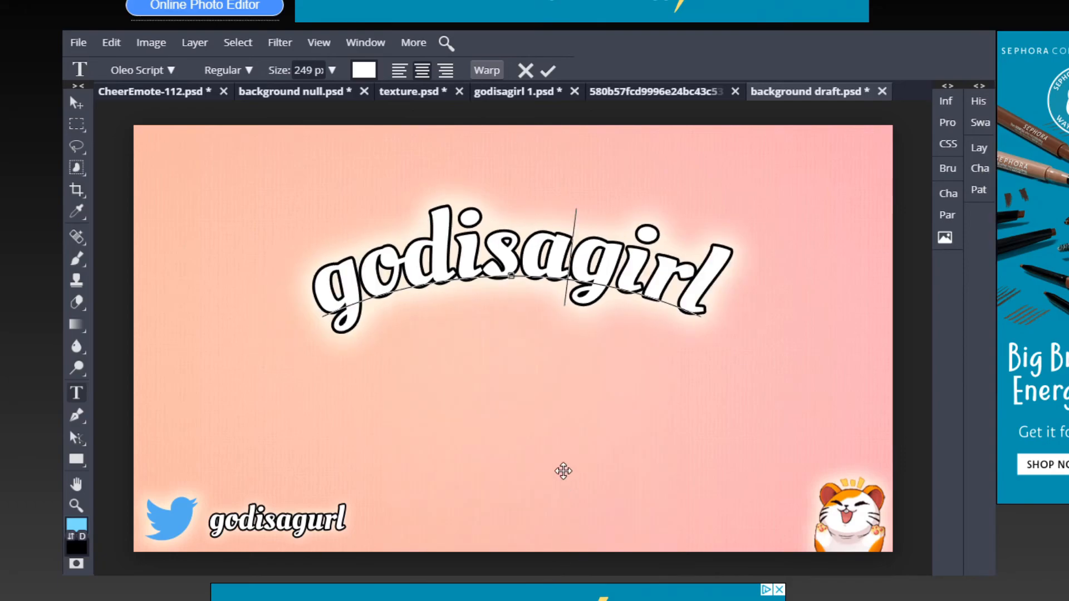
click(549, 70)
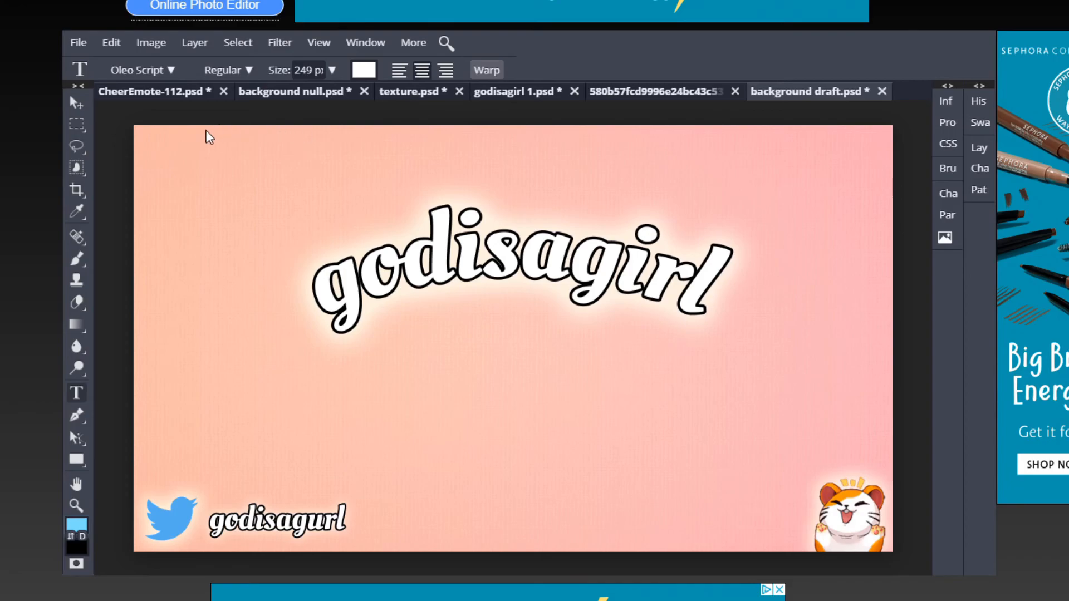
click(110, 167)
click(526, 70)
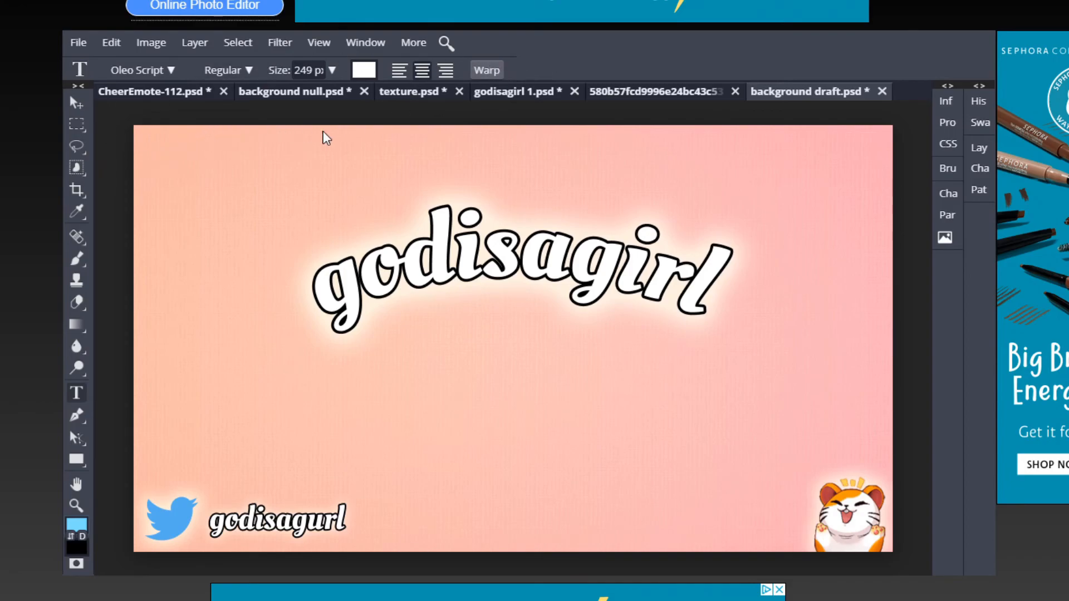
Check the godisagurl handle and godisagirl title layers by hiding and reshowing each one, and save the banner document
click(78, 104)
click(986, 149)
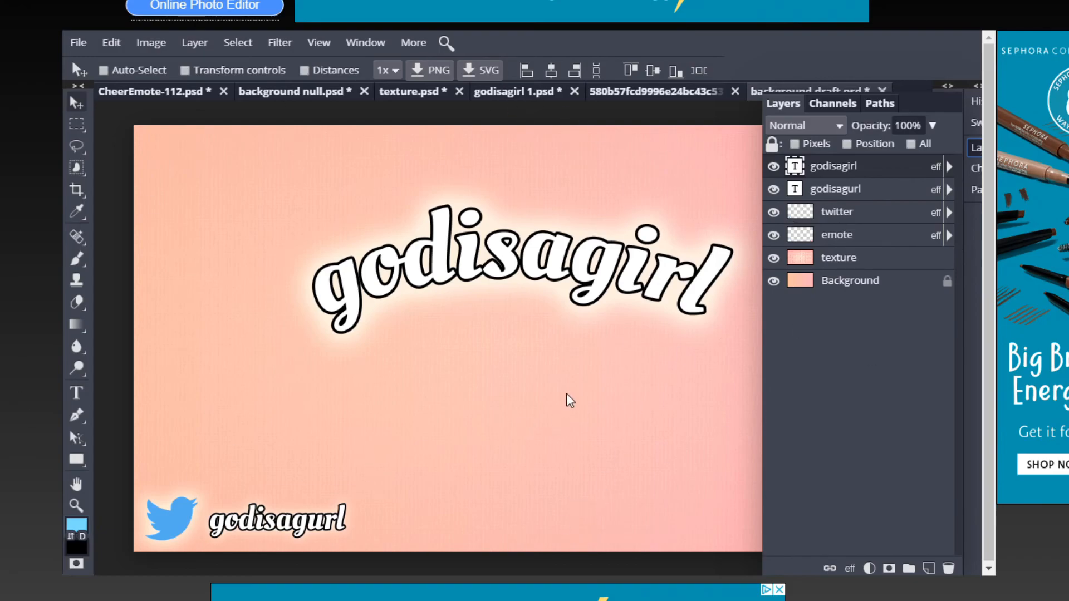
click(774, 189)
click(774, 190)
click(774, 167)
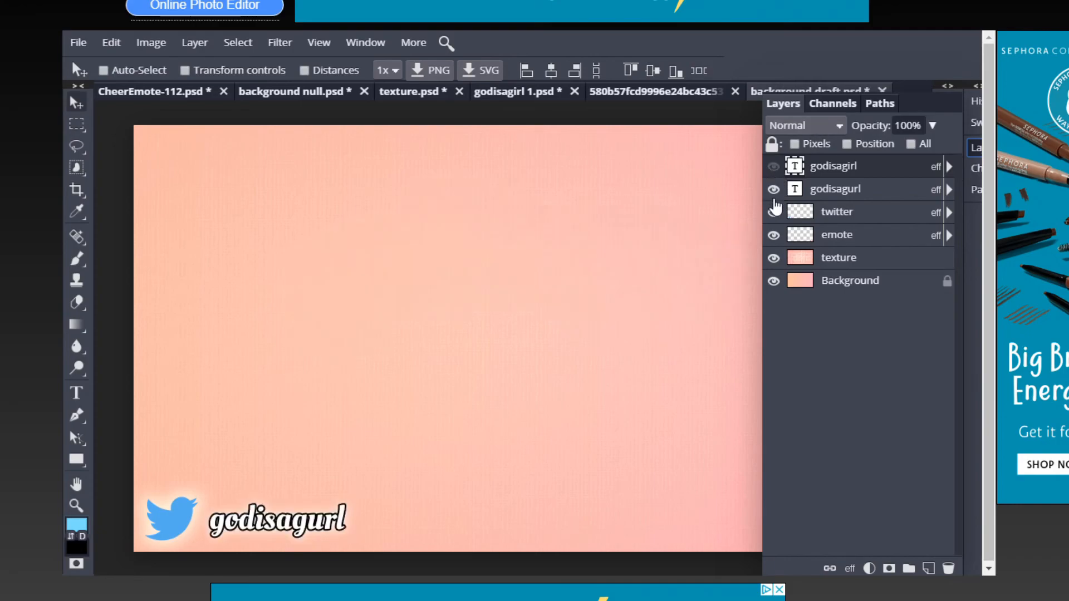
click(774, 167)
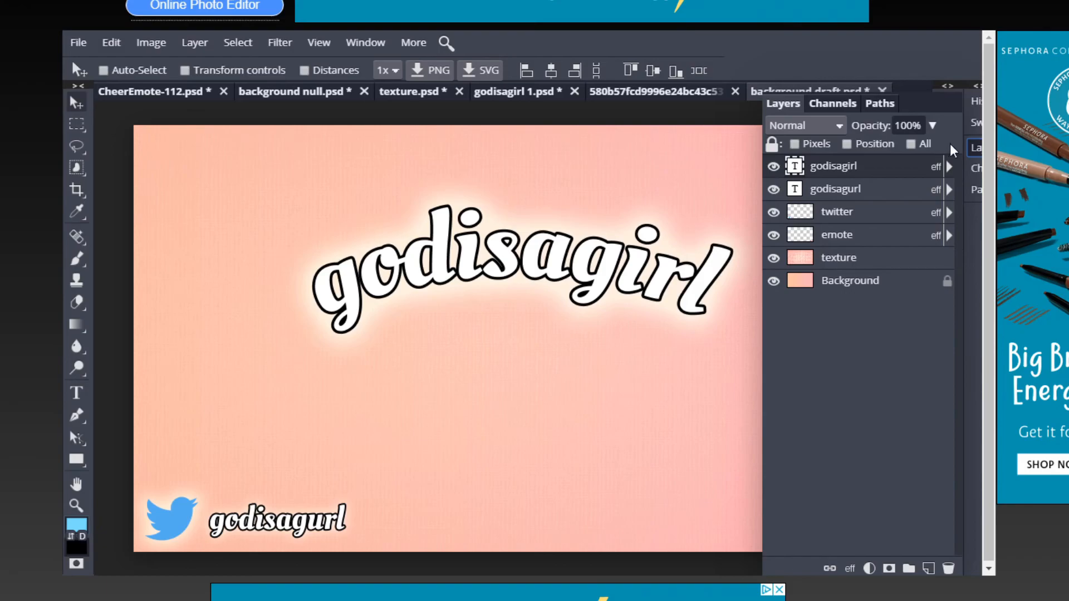
click(977, 147)
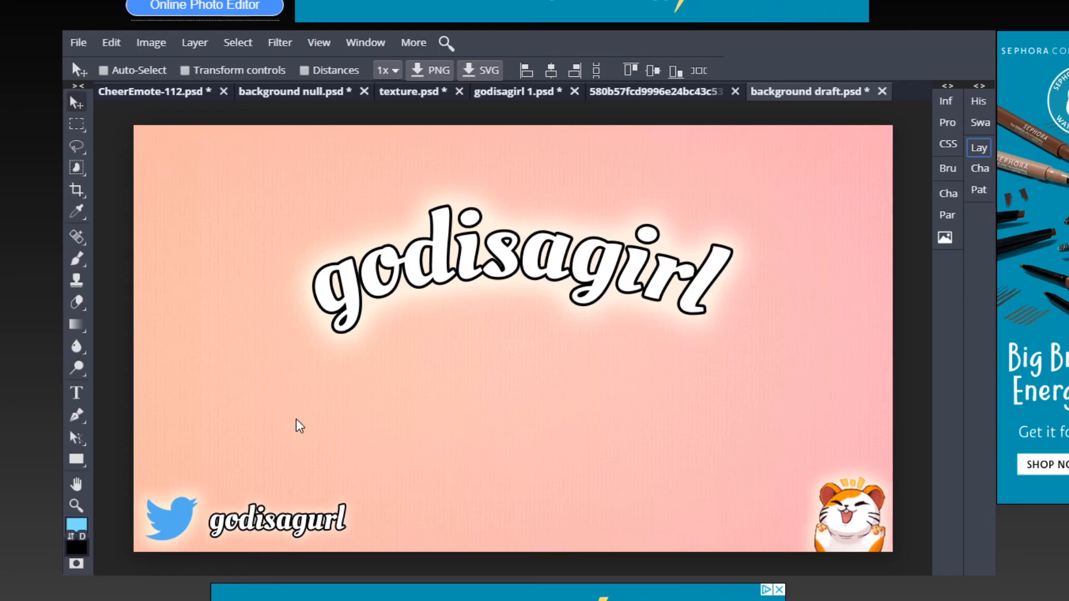
key(ctrl+s)
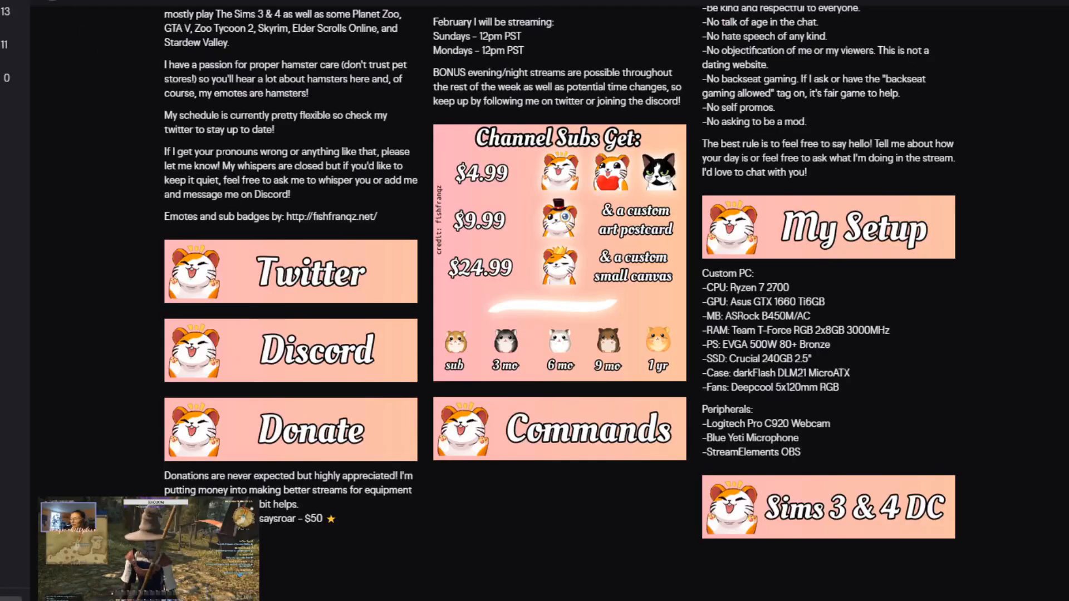
Switch to the Twitch channel page and look over its matching info panels
scroll(648, 514, up, 5)
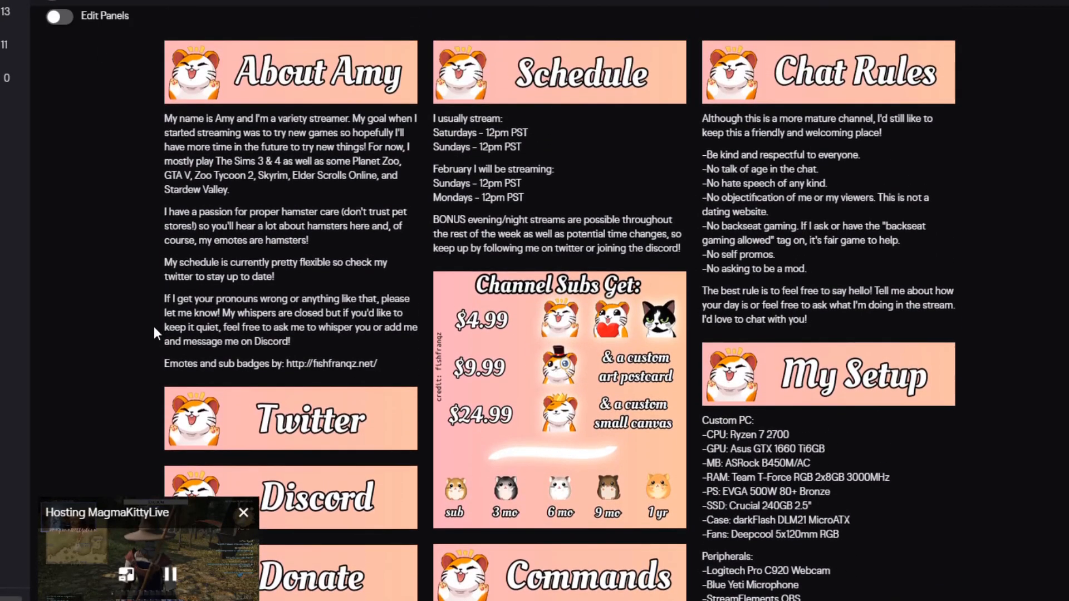